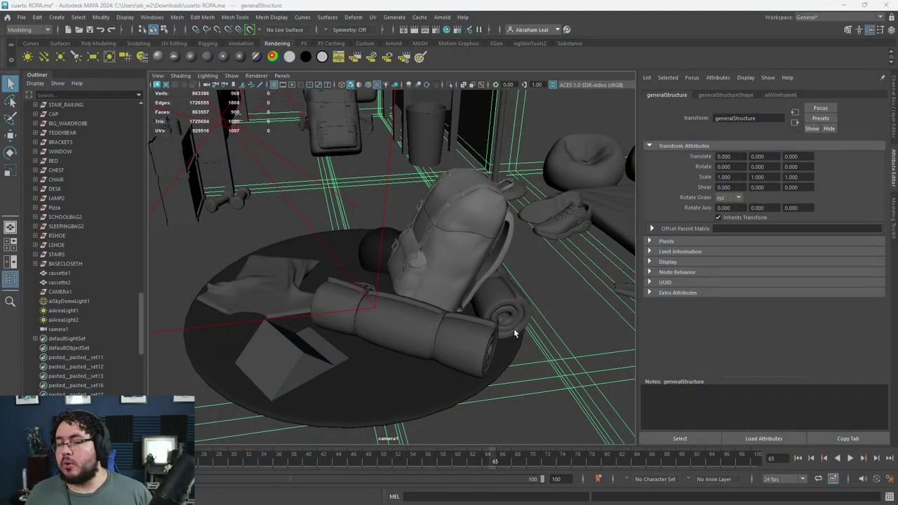
Switch to Chrome and review the help request document and the shared Drive folder with its project files.
{"action": "key", "text": "alt+Tab"}
{"action": "key", "text": "alt+Tab"}
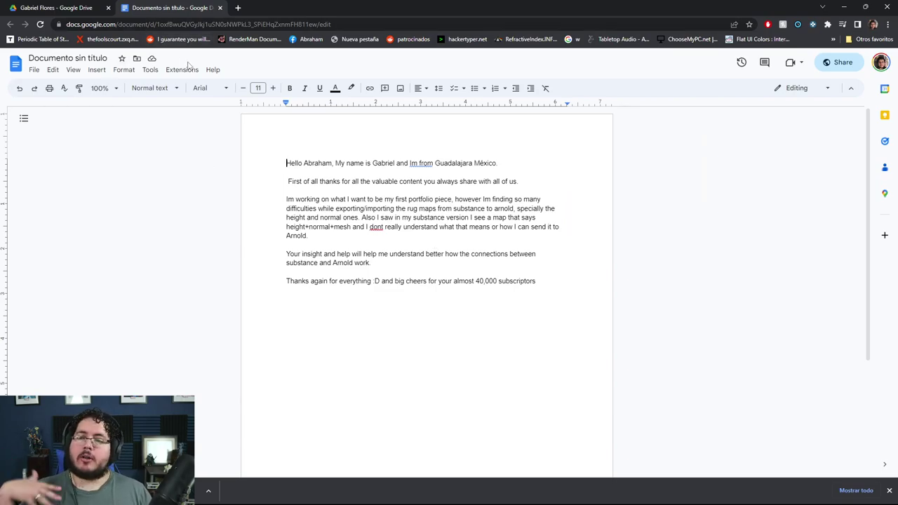
{"action": "left_click", "coordinate": [65, 8]}
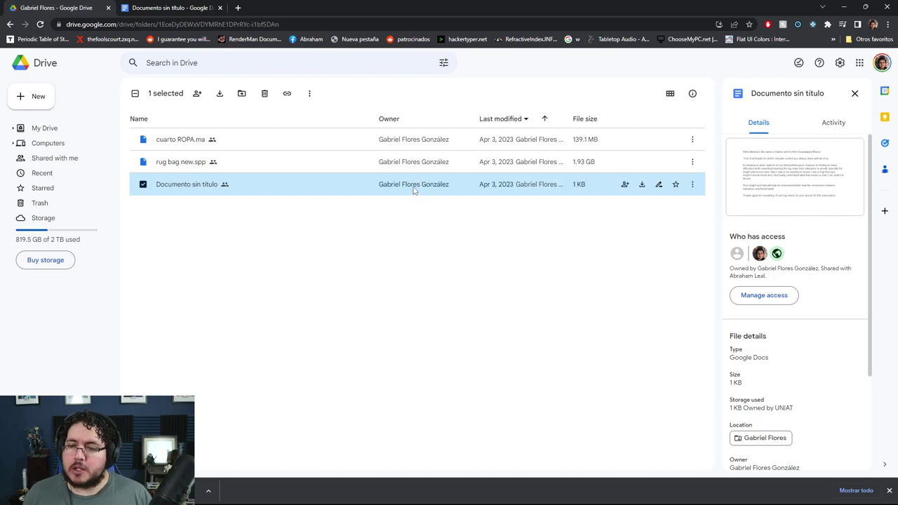
{"action": "left_click", "coordinate": [158, 7]}
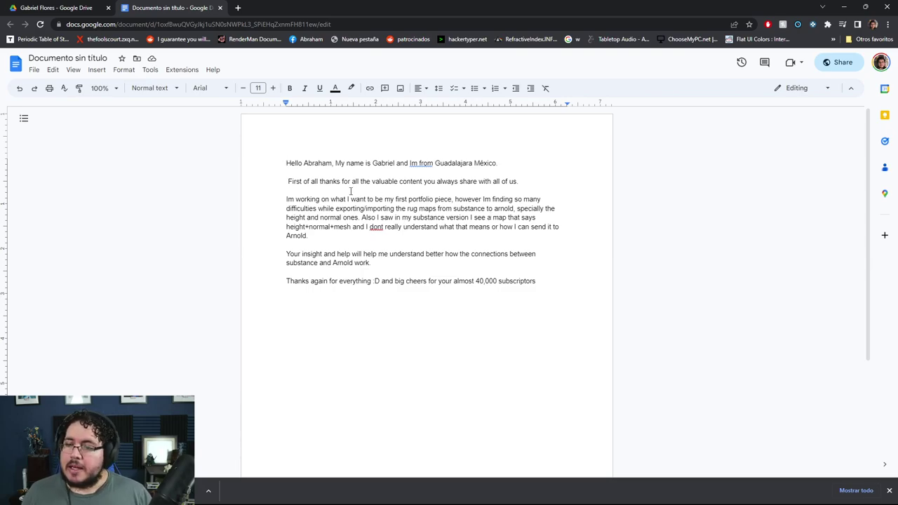
Switch to Maya and examine the room model, including the wardrobe, the radio corner and the rug with the backpack.
{"action": "key", "text": "alt+Tab"}
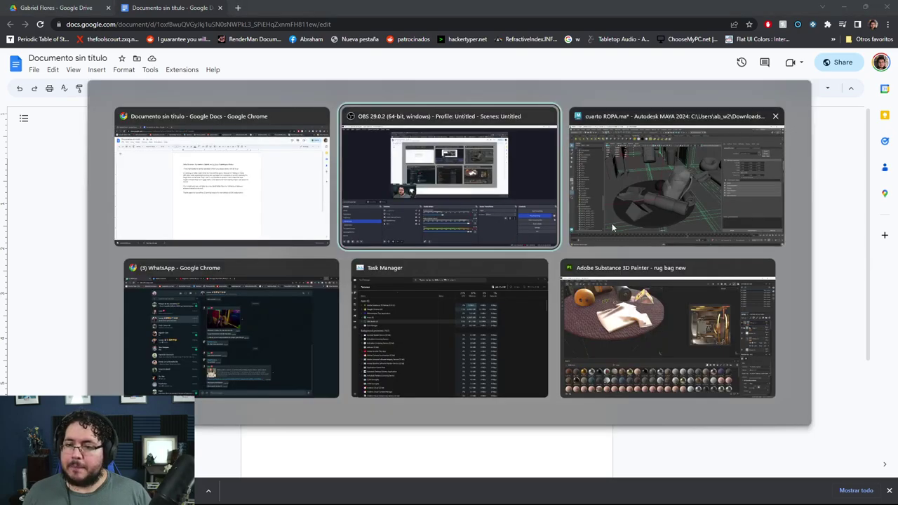
{"action": "left_click", "coordinate": [598, 224]}
{"action": "left_click_drag", "start_coordinate": [602, 208], "coordinate": [393, 320], "text": "alt"}
{"action": "right_click_drag", "start_coordinate": [393, 320], "coordinate": [419, 331], "text": "alt"}
{"action": "left_click_drag", "start_coordinate": [402, 317], "coordinate": [454, 158], "text": "alt"}
{"action": "left_click", "coordinate": [455, 157]}
{"action": "middle_click_drag", "start_coordinate": [379, 191], "coordinate": [365, 302], "text": "alt"}
{"action": "right_click_drag", "start_coordinate": [364, 302], "coordinate": [243, 302], "text": "alt"}
{"action": "middle_click_drag", "start_coordinate": [242, 302], "coordinate": [344, 255], "text": "alt"}
{"action": "left_click", "coordinate": [342, 258]}
{"action": "left_click", "coordinate": [311, 260]}
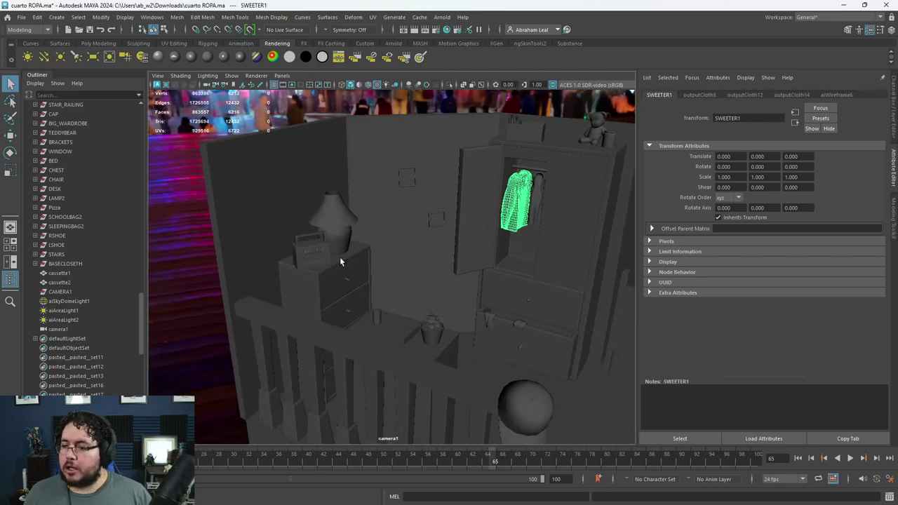
{"action": "left_click_drag", "start_coordinate": [311, 260], "coordinate": [256, 288], "text": "alt"}
{"action": "left_click_drag", "start_coordinate": [513, 301], "coordinate": [477, 322], "text": "alt"}
{"action": "right_click_drag", "start_coordinate": [477, 322], "coordinate": [504, 337], "text": "alt"}
{"action": "left_click_drag", "start_coordinate": [504, 338], "coordinate": [468, 275], "text": "alt"}
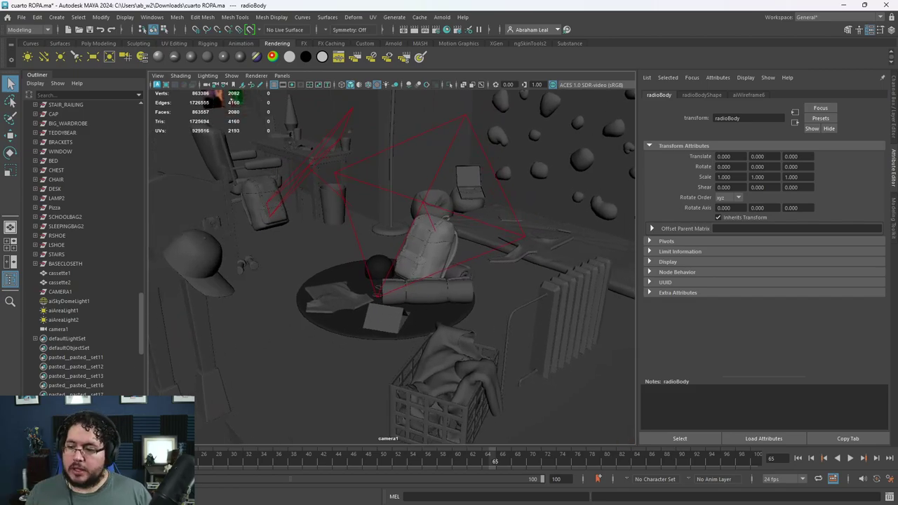
Examine the existing Arnold render of the room up close around the backpack and rug.
{"action": "key", "text": "alt+Tab"}
{"action": "scroll", "coordinate": [369, 258], "scroll_direction": "down", "scroll_amount": 4}
{"action": "scroll", "coordinate": [370, 258], "scroll_direction": "up", "scroll_amount": 3}
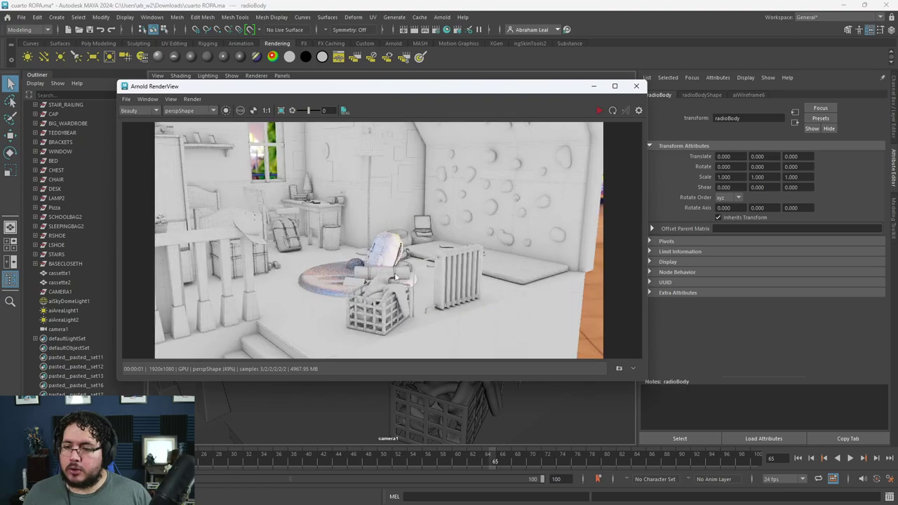
{"action": "key", "text": "XF86AudioLowerVolume"}
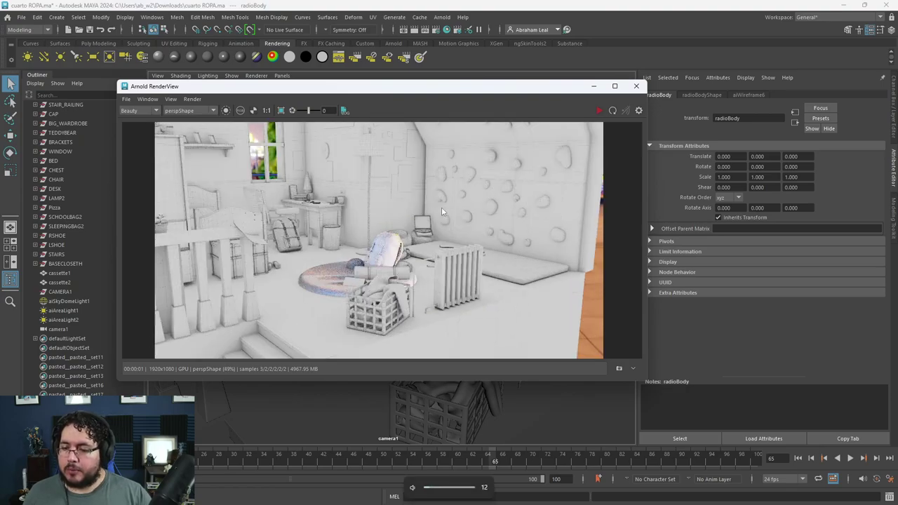
{"action": "scroll", "coordinate": [470, 222], "scroll_direction": "up", "scroll_amount": 3}
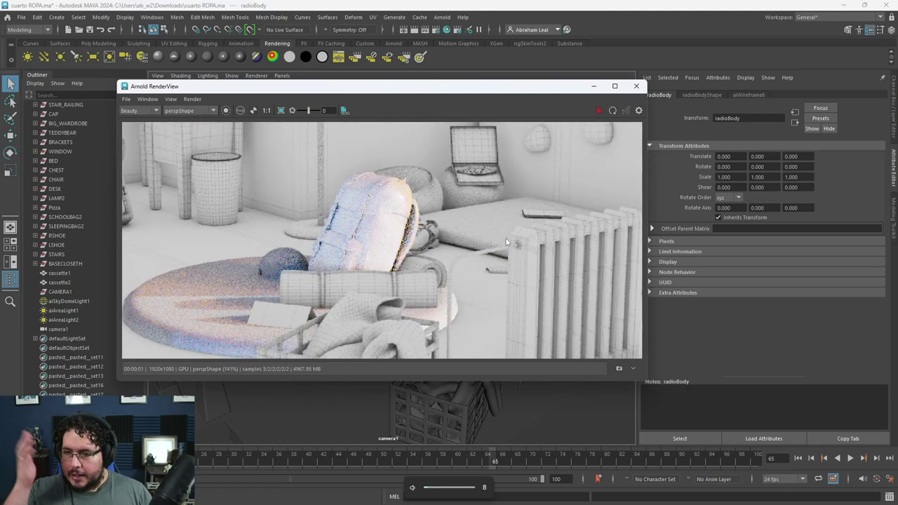
{"action": "left_click", "coordinate": [595, 89]}
Select all of the room's geometry and assign the existing lambert1 material to it.
{"action": "scroll", "coordinate": [474, 249], "scroll_direction": "down", "scroll_amount": 5}
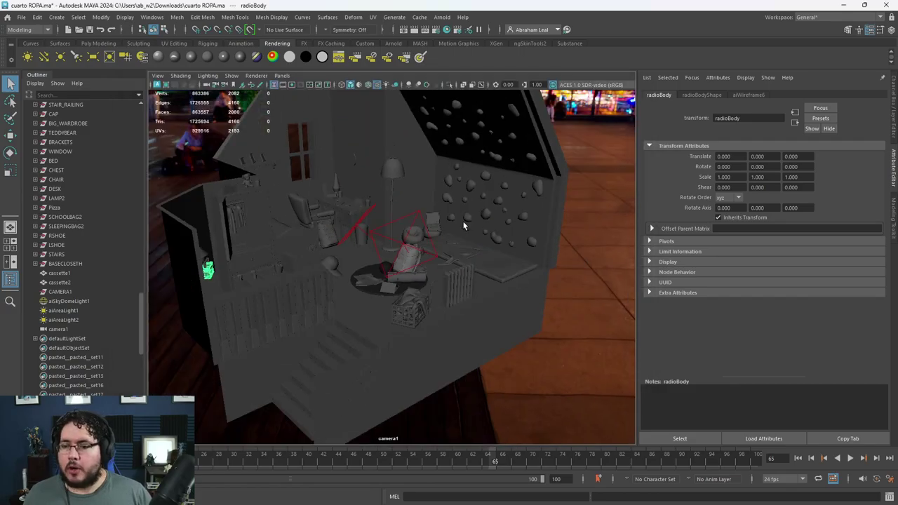
{"action": "left_click_drag", "start_coordinate": [544, 143], "coordinate": [278, 340]}
{"action": "key", "text": "f"}
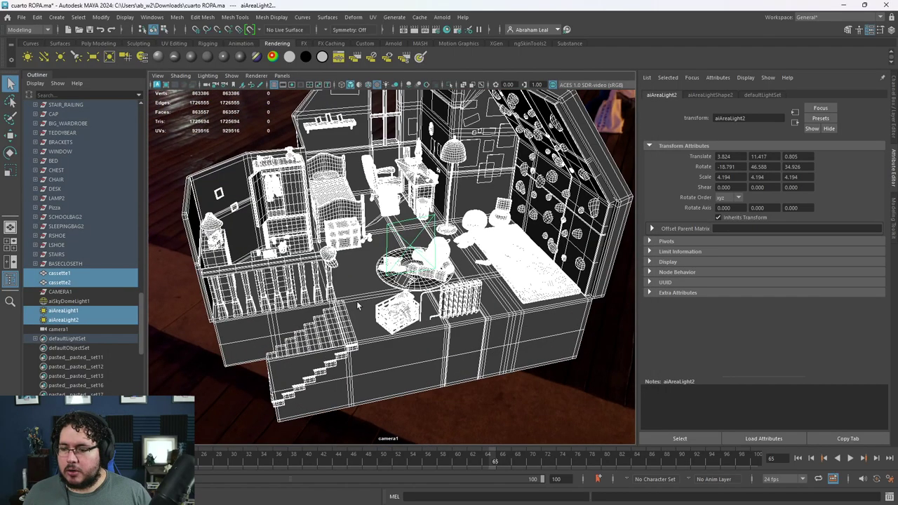
{"action": "right_click", "coordinate": [251, 154]}
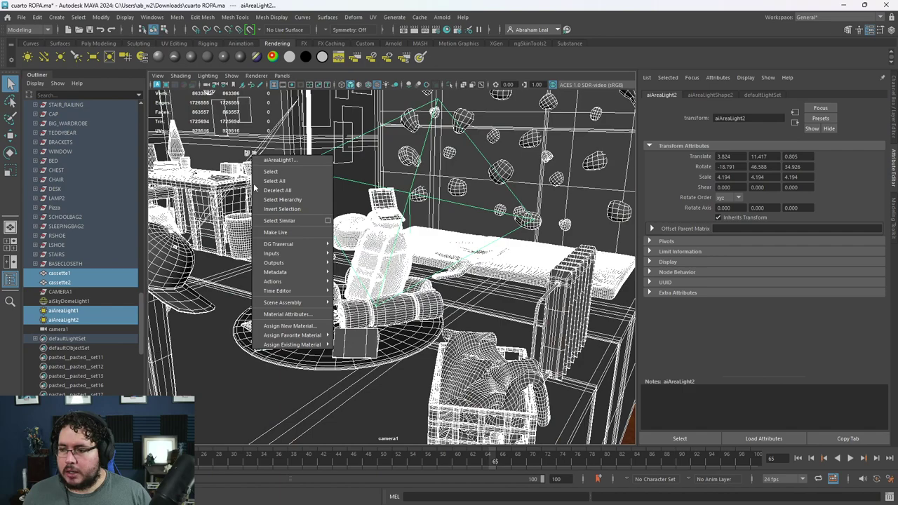
{"action": "mouse_move", "coordinate": [319, 345]}
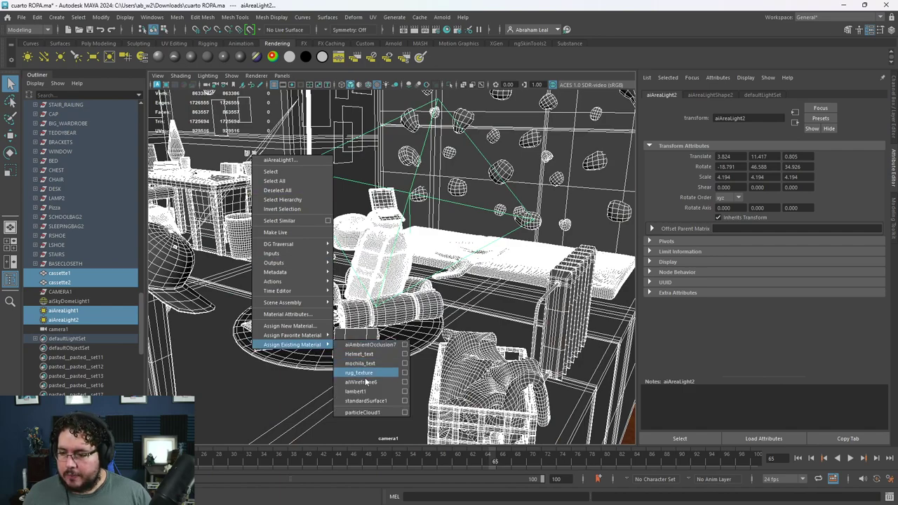
{"action": "left_click", "coordinate": [374, 388]}
{"action": "scroll", "coordinate": [470, 344], "scroll_direction": "down", "scroll_amount": 5}
{"action": "left_click", "coordinate": [600, 390]}
{"action": "left_click_drag", "start_coordinate": [599, 389], "coordinate": [491, 379], "text": "alt"}
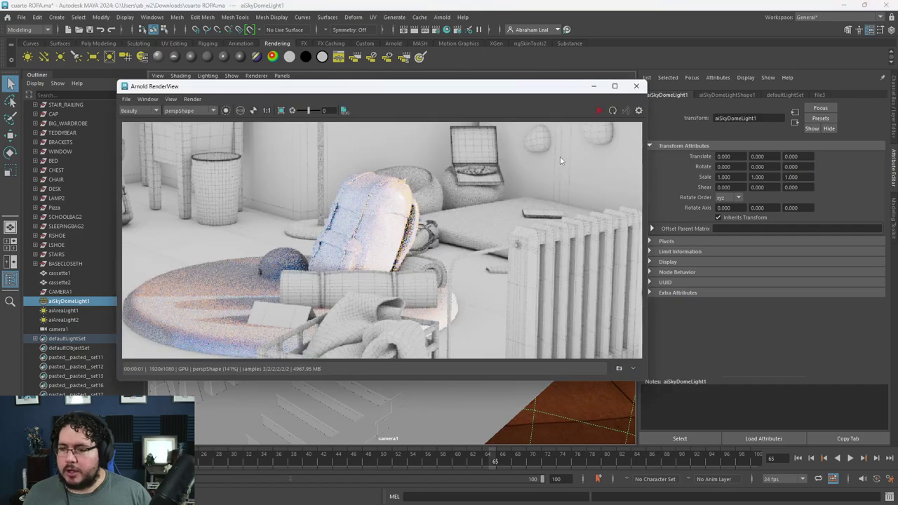
Render the room again in Arnold RenderView and inspect the backpack and rug area.
{"action": "left_click", "coordinate": [601, 113]}
{"action": "scroll", "coordinate": [450, 214], "scroll_direction": "down", "scroll_amount": 4}
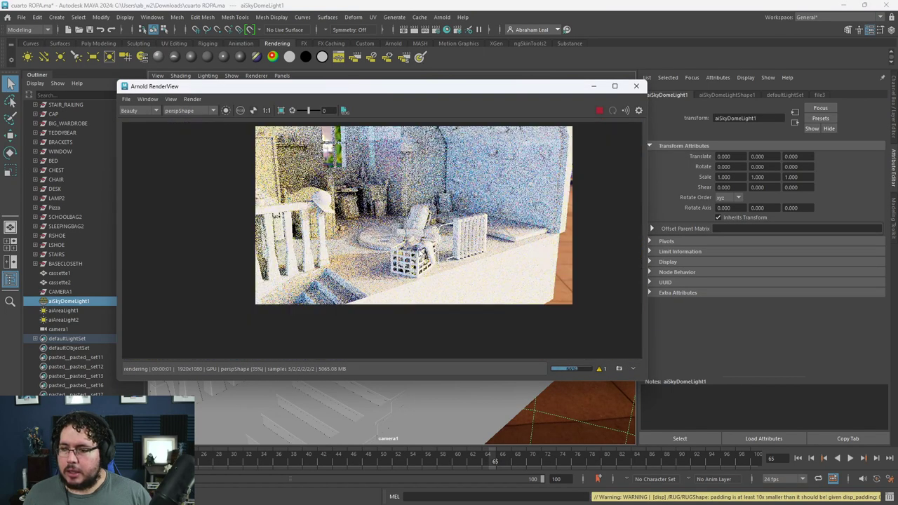
{"action": "scroll", "coordinate": [381, 171], "scroll_direction": "up", "scroll_amount": 3}
{"action": "scroll", "coordinate": [419, 179], "scroll_direction": "down", "scroll_amount": 3}
{"action": "middle_click_drag", "start_coordinate": [420, 177], "coordinate": [417, 204]}
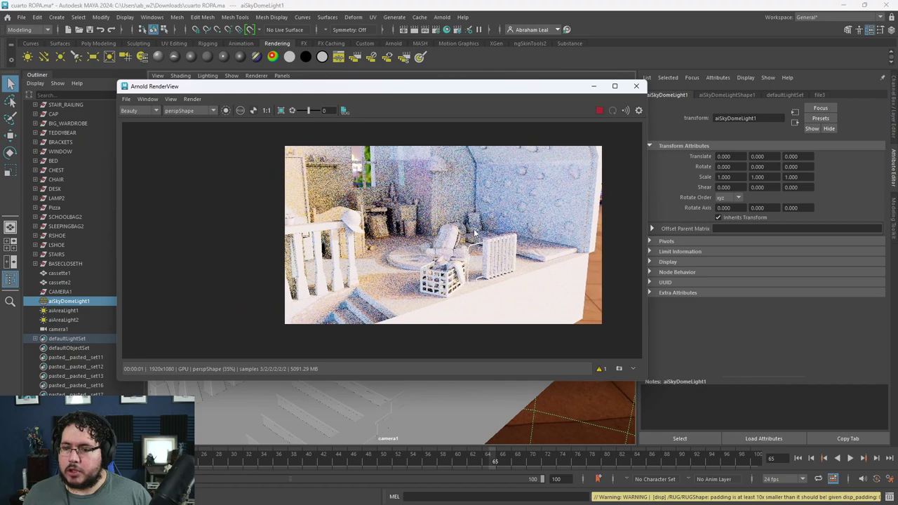
{"action": "scroll", "coordinate": [474, 230], "scroll_direction": "up", "scroll_amount": 2}
{"action": "scroll", "coordinate": [440, 273], "scroll_direction": "up", "scroll_amount": 1}
{"action": "middle_click_drag", "start_coordinate": [407, 274], "coordinate": [447, 226]}
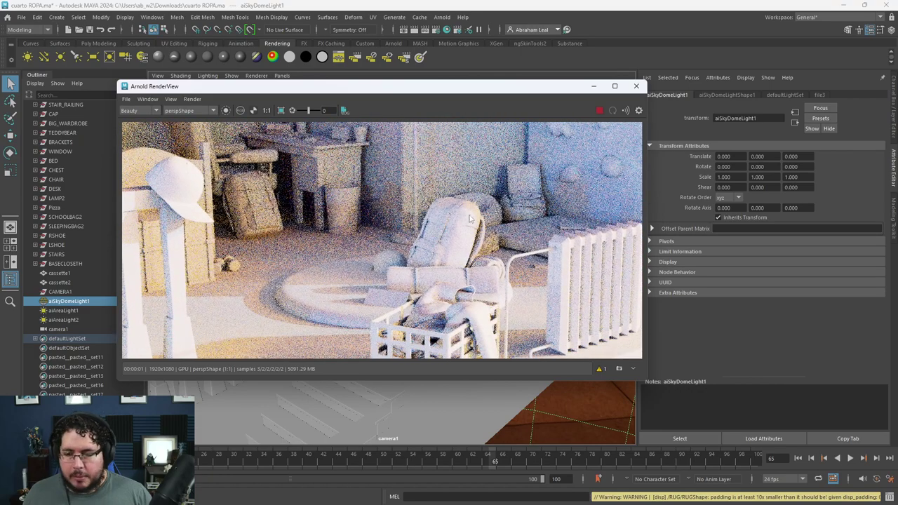
{"action": "left_click", "coordinate": [594, 87]}
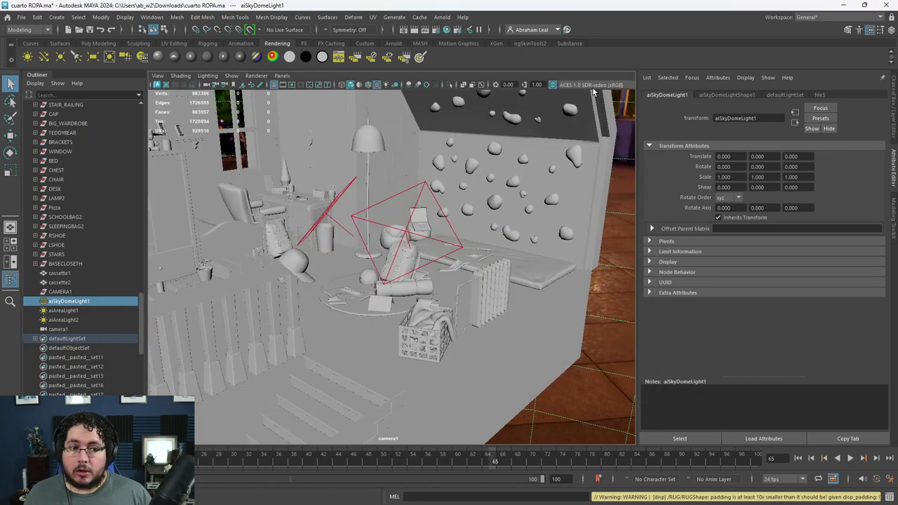
Switch to Substance 3D Painter and examine the textured rug, backpack, helmet, shirt and sleeping roll from several sides.
{"action": "key", "text": "alt+Tab"}
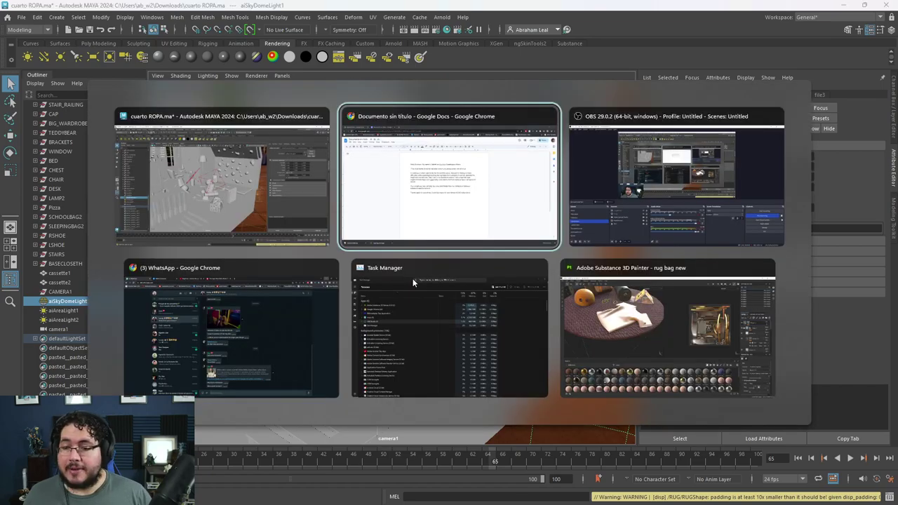
{"action": "left_click", "coordinate": [661, 334]}
{"action": "middle_click_drag", "start_coordinate": [256, 178], "coordinate": [261, 240], "text": "alt"}
{"action": "right_click_drag", "start_coordinate": [261, 240], "coordinate": [308, 253], "text": "alt"}
{"action": "left_click_drag", "start_coordinate": [309, 253], "coordinate": [535, 198], "text": "alt"}
{"action": "left_click_drag", "start_coordinate": [457, 165], "coordinate": [351, 184], "text": "alt"}
{"action": "middle_click_drag", "start_coordinate": [351, 184], "coordinate": [316, 277], "text": "alt"}
{"action": "right_click_drag", "start_coordinate": [316, 277], "coordinate": [375, 288], "text": "alt"}
{"action": "left_click_drag", "start_coordinate": [376, 288], "coordinate": [235, 182], "text": "alt"}
{"action": "middle_click_drag", "start_coordinate": [234, 183], "coordinate": [224, 140], "text": "alt"}
{"action": "right_click_drag", "start_coordinate": [224, 140], "coordinate": [340, 242], "text": "alt"}
{"action": "middle_click_drag", "start_coordinate": [340, 242], "coordinate": [318, 208], "text": "alt"}
{"action": "left_click_drag", "start_coordinate": [317, 207], "coordinate": [189, 211], "text": "alt"}
{"action": "middle_click_drag", "start_coordinate": [189, 210], "coordinate": [232, 99], "text": "alt"}
{"action": "right_click_drag", "start_coordinate": [393, 176], "coordinate": [309, 196], "text": "alt"}
{"action": "middle_click_drag", "start_coordinate": [309, 196], "coordinate": [337, 246], "text": "alt"}
{"action": "right_click_drag", "start_coordinate": [337, 246], "coordinate": [302, 239], "text": "alt"}
{"action": "left_click_drag", "start_coordinate": [302, 239], "coordinate": [343, 210], "text": "alt"}
{"action": "left_click_drag", "start_coordinate": [421, 208], "coordinate": [339, 229], "text": "alt"}
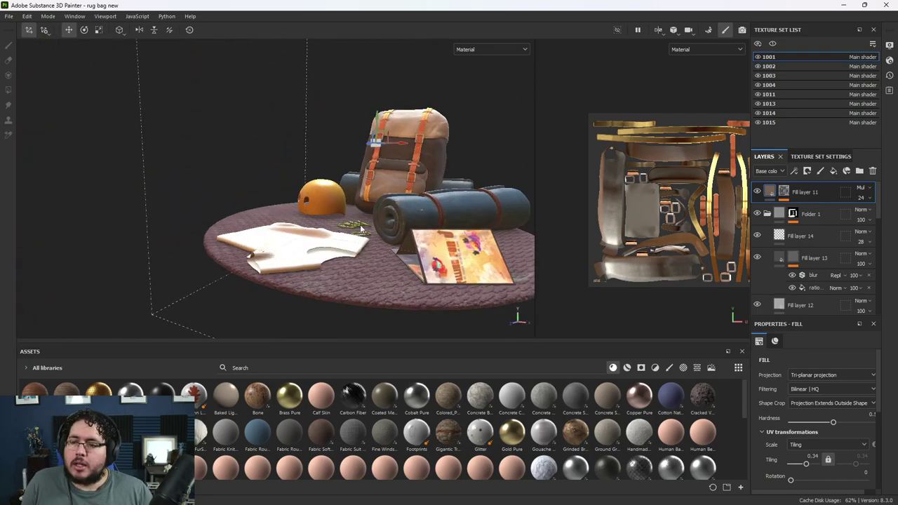
{"action": "left_click_drag", "start_coordinate": [439, 153], "coordinate": [395, 220], "text": "alt"}
{"action": "left_click_drag", "start_coordinate": [347, 202], "coordinate": [392, 224], "text": "alt"}
{"action": "scroll", "coordinate": [359, 242], "scroll_direction": "up", "scroll_amount": 5}
{"action": "right_click_drag", "start_coordinate": [392, 226], "coordinate": [180, 206], "text": "alt"}
{"action": "left_click_drag", "start_coordinate": [181, 206], "coordinate": [274, 210], "text": "alt"}
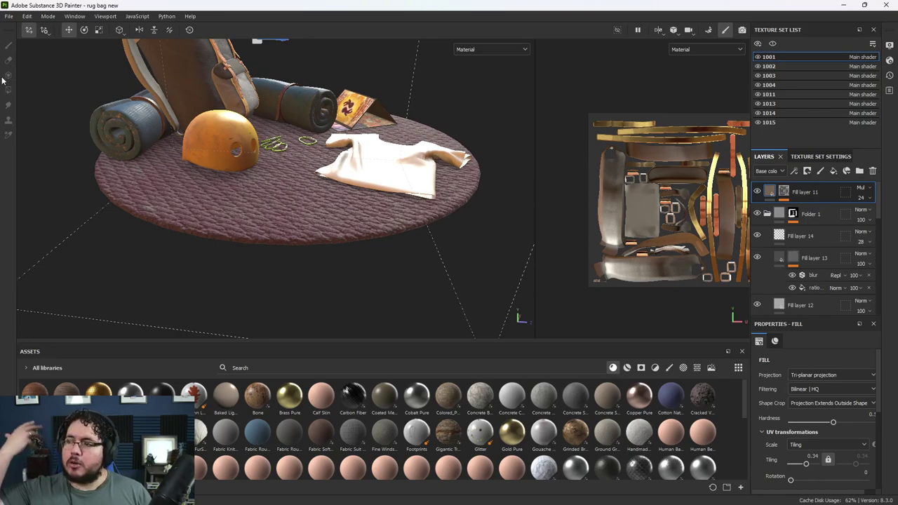
Open the texture export settings and include texture sets 1001, 1002, 1003, 1011, 1013, 1014 and 1015 alongside 1004.
{"action": "left_click", "coordinate": [8, 15]}
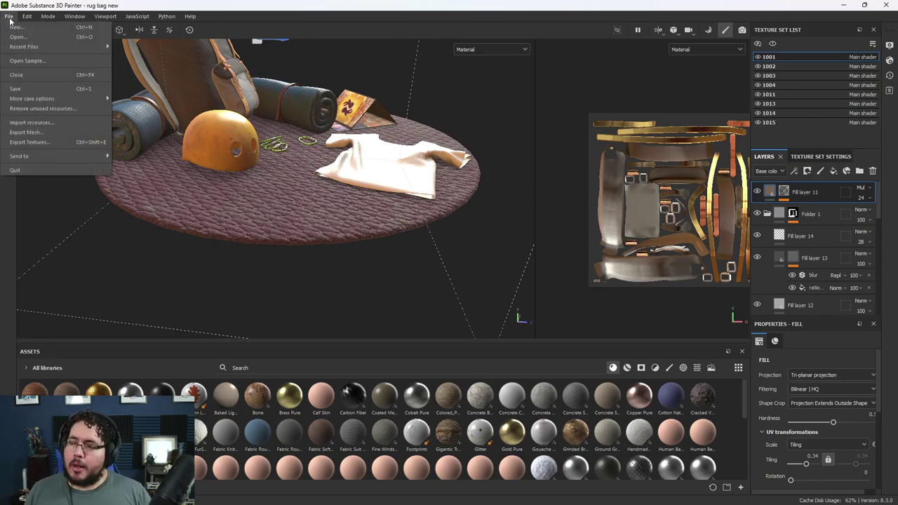
{"action": "left_click", "coordinate": [42, 142]}
{"action": "left_click_drag", "start_coordinate": [476, 81], "coordinate": [431, 63]}
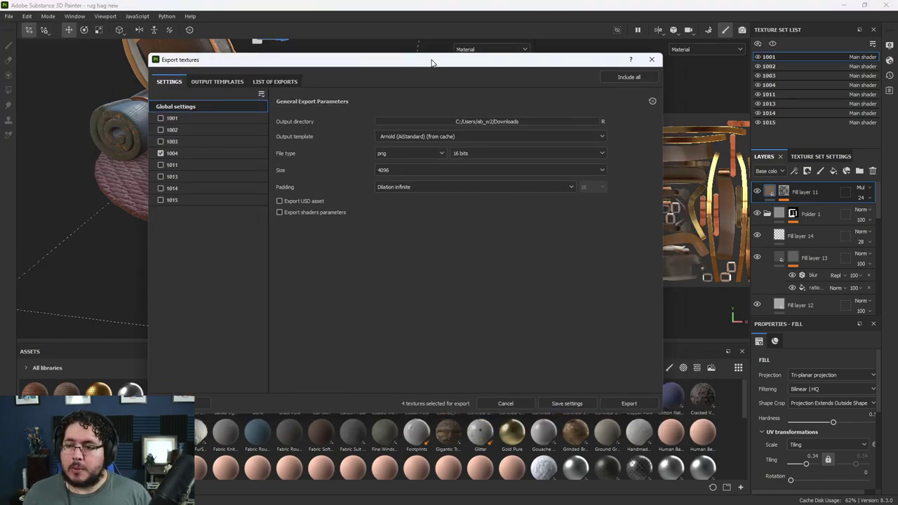
{"action": "left_click", "coordinate": [161, 119]}
{"action": "left_click", "coordinate": [161, 129]}
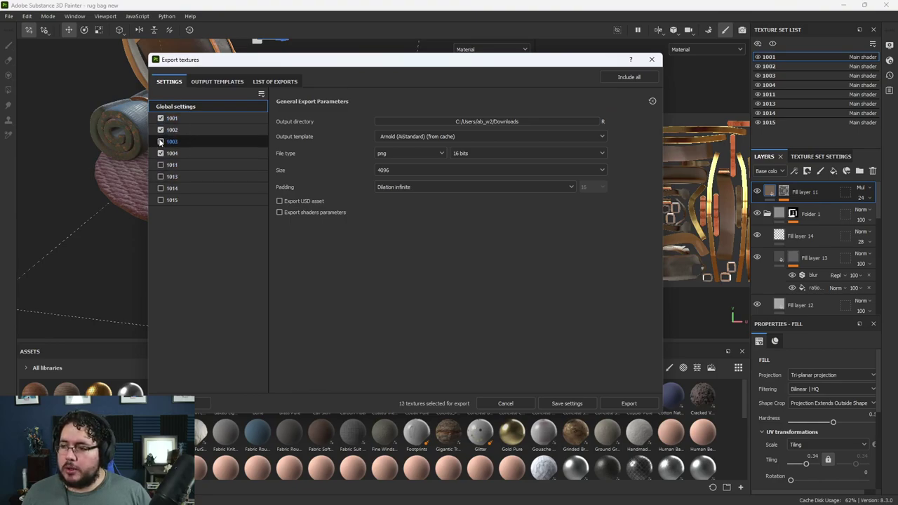
{"action": "left_click", "coordinate": [160, 142]}
{"action": "left_click", "coordinate": [161, 177]}
{"action": "left_click", "coordinate": [160, 188]}
{"action": "left_click", "coordinate": [161, 200]}
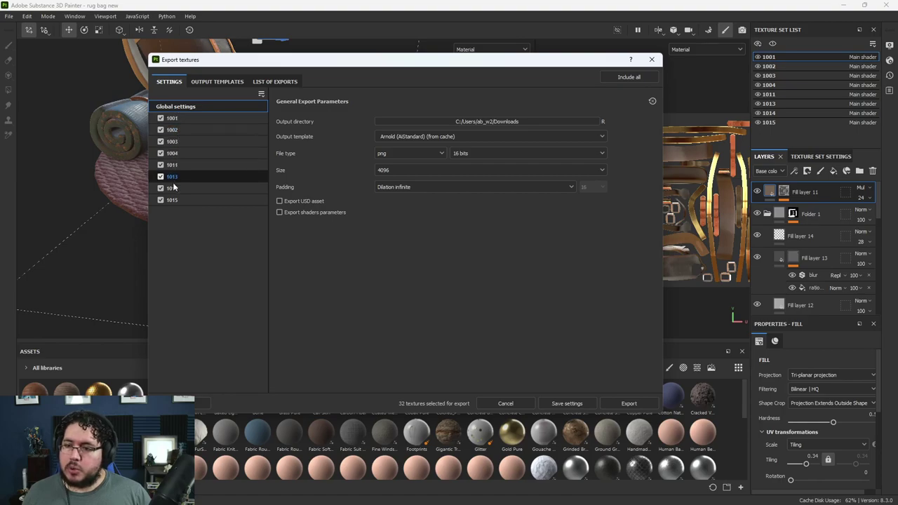
Set the export's output template to Arnold (AiStandard) and open the output template definitions.
{"action": "left_click", "coordinate": [381, 138]}
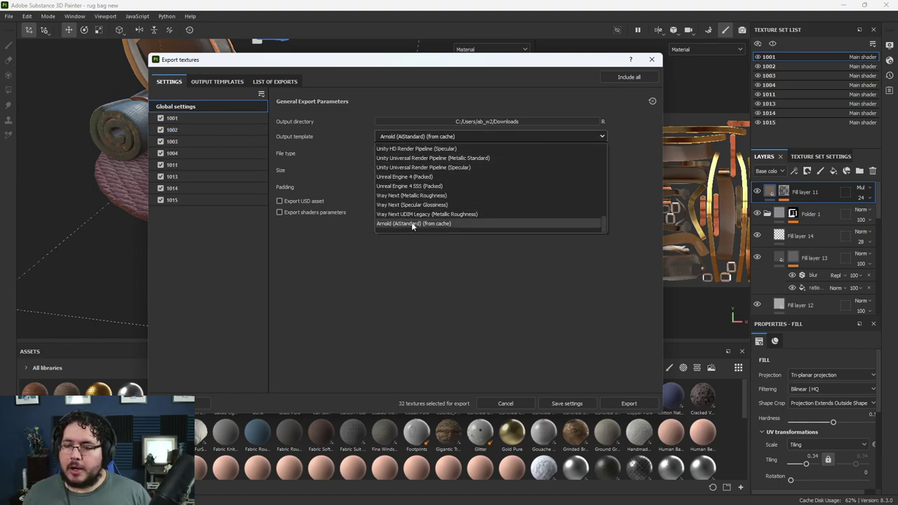
{"action": "scroll", "coordinate": [416, 225], "scroll_direction": "up", "scroll_amount": 8}
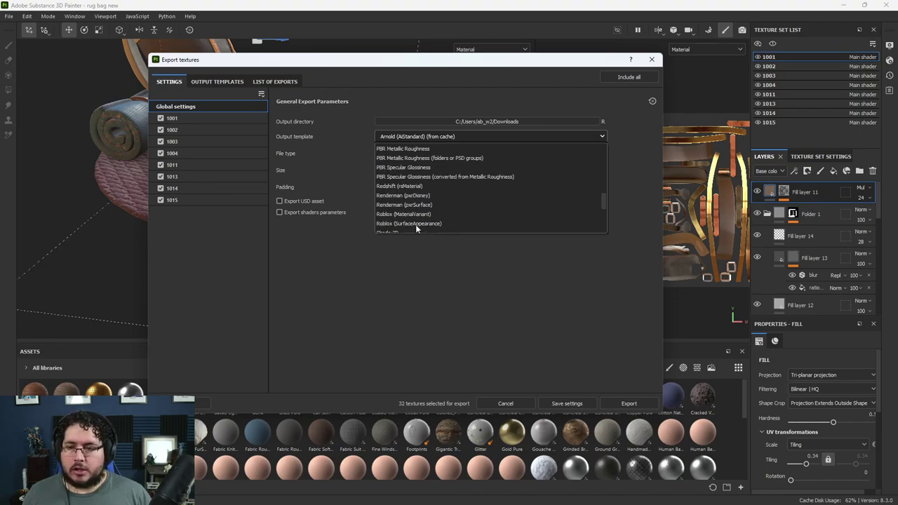
{"action": "scroll", "coordinate": [417, 180], "scroll_direction": "down", "scroll_amount": 3}
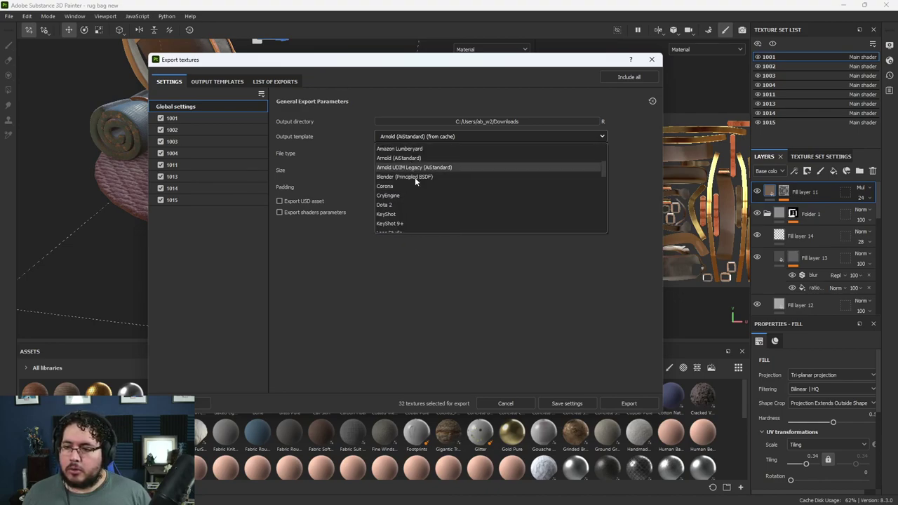
{"action": "left_click", "coordinate": [404, 182]}
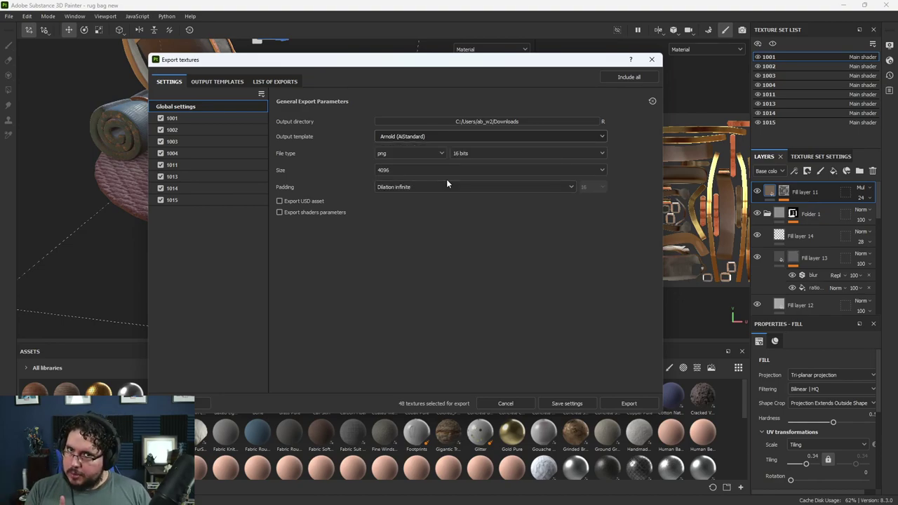
{"action": "left_click", "coordinate": [223, 81]}
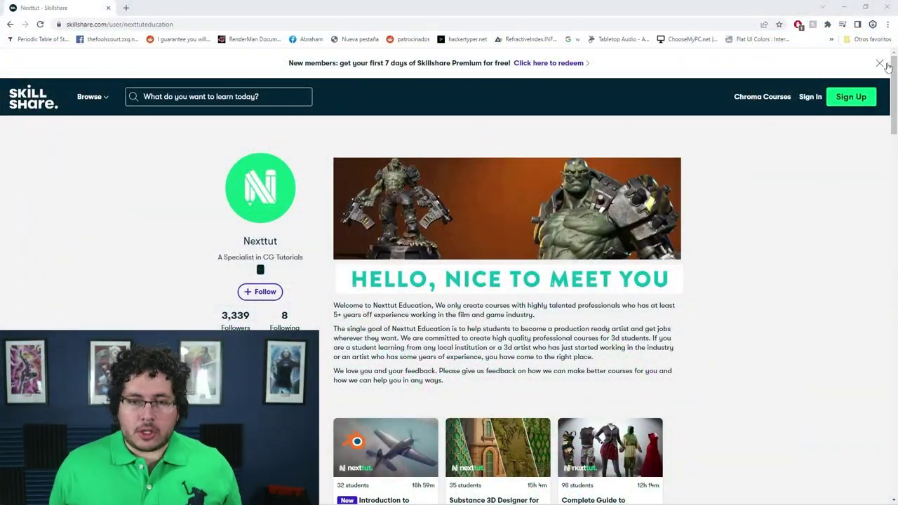
Dismiss the free trial banner and browse the Nexttut course listing on Skillshare.
{"action": "left_click", "coordinate": [880, 63]}
{"action": "scroll", "coordinate": [880, 64], "scroll_direction": "down", "scroll_amount": 2}
{"action": "scroll", "coordinate": [505, 280], "scroll_direction": "down", "scroll_amount": 2}
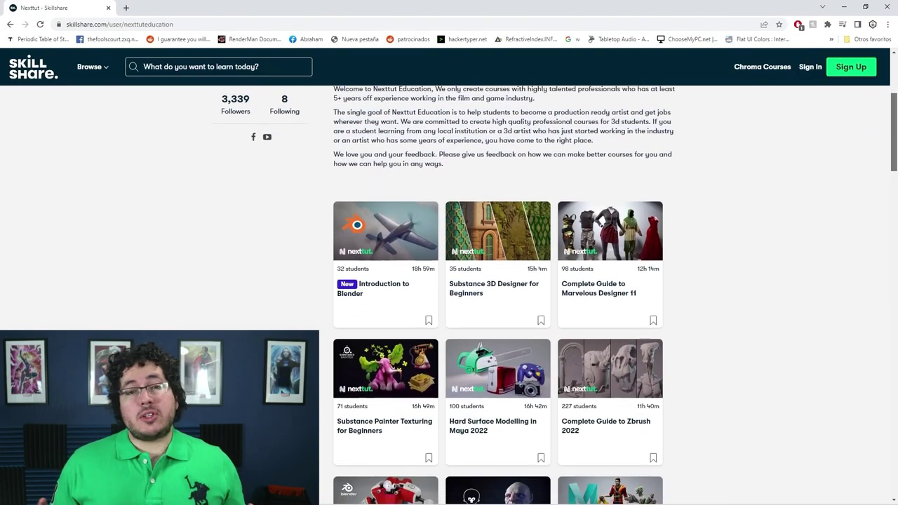
{"action": "scroll", "coordinate": [505, 281], "scroll_direction": "down", "scroll_amount": 1}
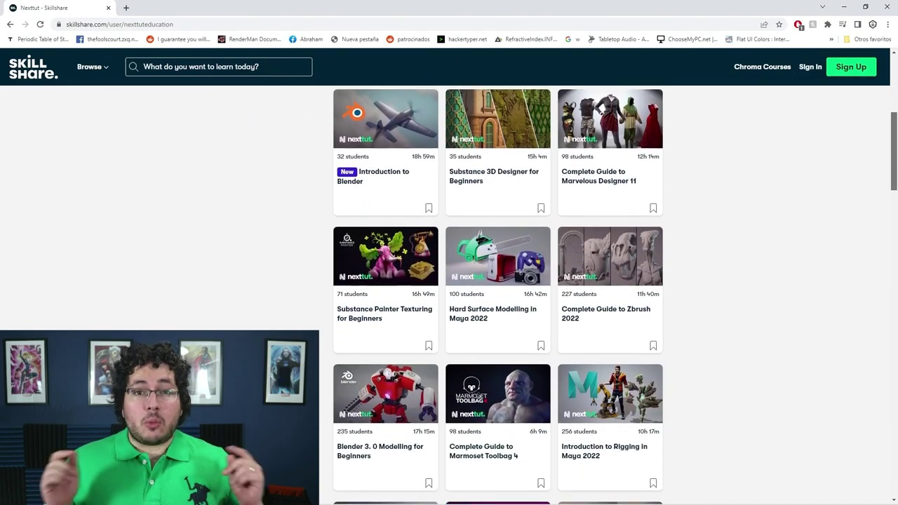
{"action": "left_click_drag", "start_coordinate": [896, 140], "coordinate": [870, 264]}
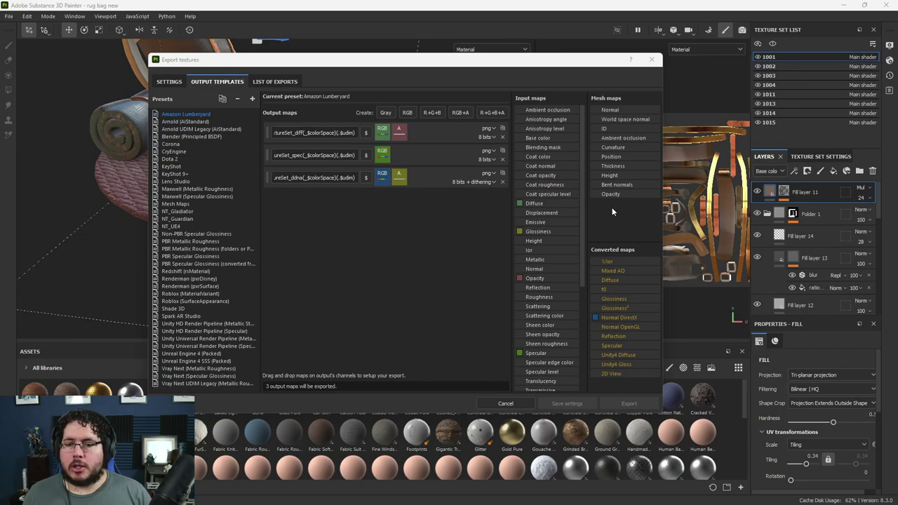
Widen the texture export dialog and examine the output maps of the Arnold (AiStandard) preset.
{"action": "left_click_drag", "start_coordinate": [662, 204], "coordinate": [785, 202]}
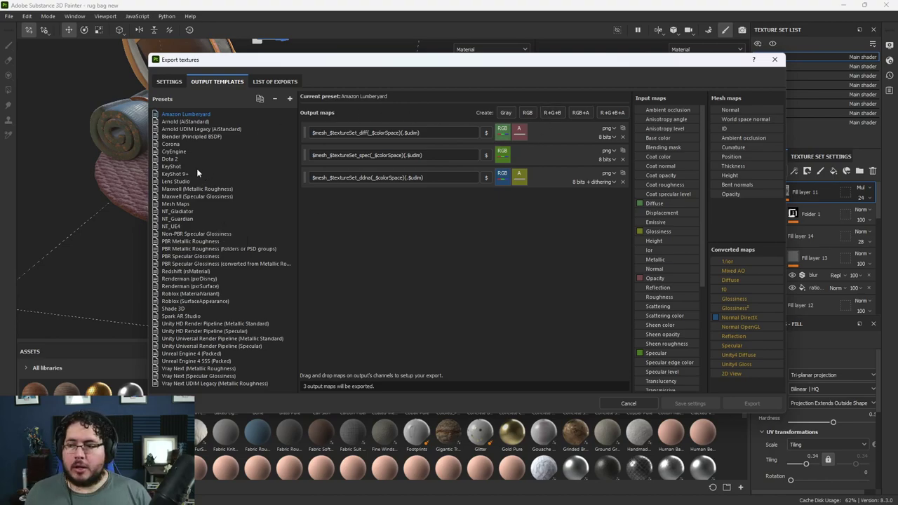
{"action": "left_click", "coordinate": [186, 122]}
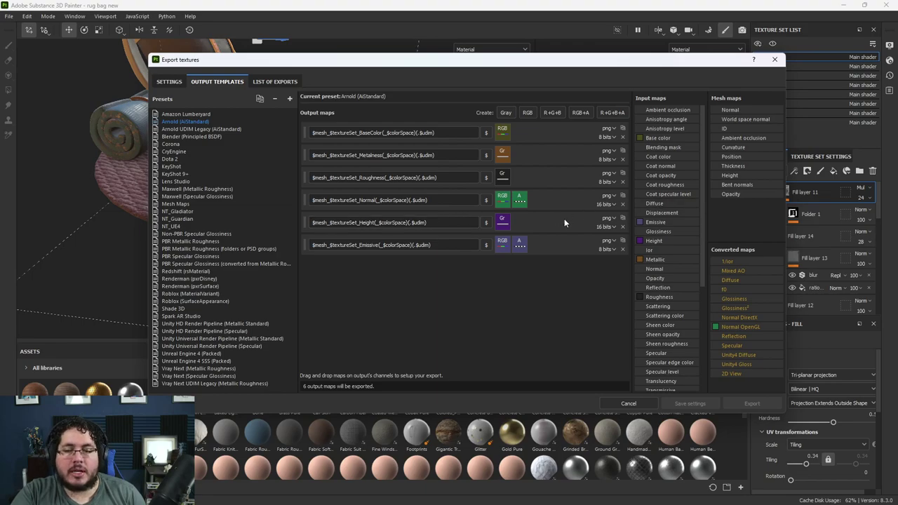
Set the Height output map's file format to exr with a 32f bit depth.
{"action": "left_click", "coordinate": [610, 218]}
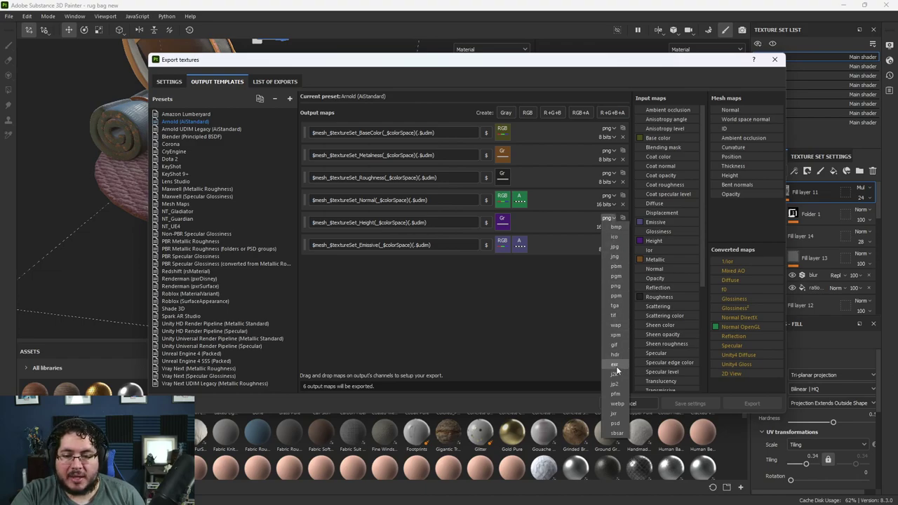
{"action": "left_click", "coordinate": [616, 365]}
{"action": "left_click", "coordinate": [611, 228]}
{"action": "left_click", "coordinate": [613, 247]}
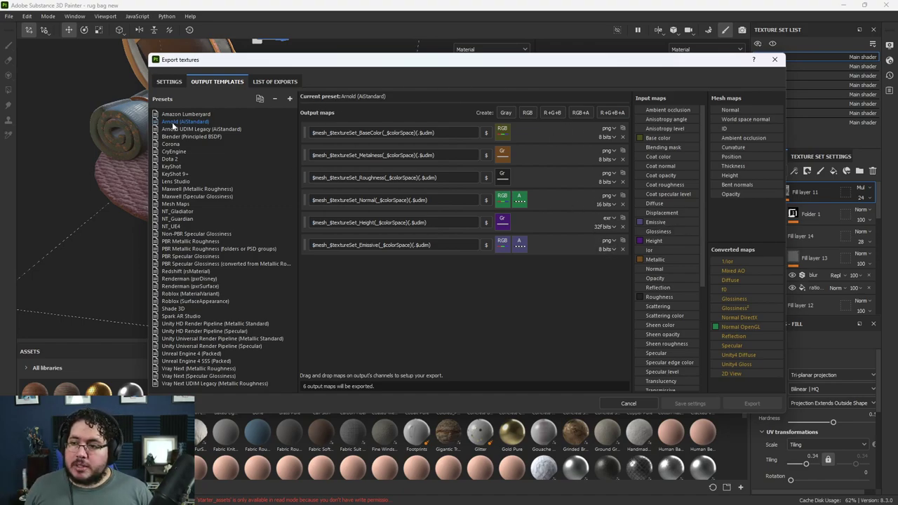
Switch the output template to Amazon Lumberyard and back to Arnold (AiStandard), and review the list of exports.
{"action": "left_click", "coordinate": [174, 83]}
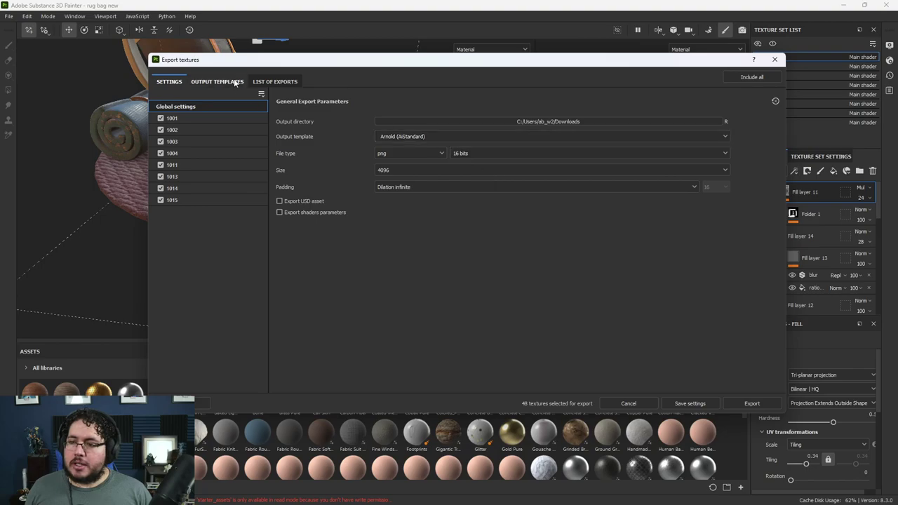
{"action": "left_click", "coordinate": [279, 82]}
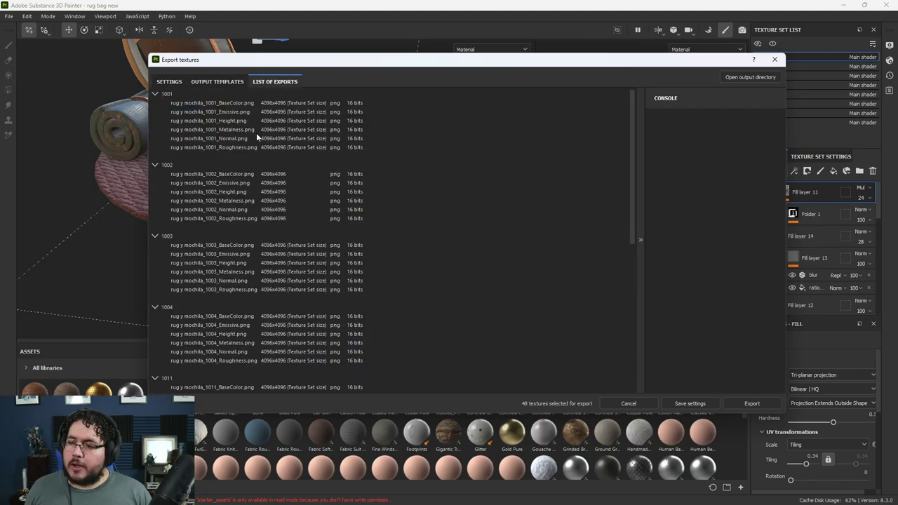
{"action": "left_click", "coordinate": [169, 82]}
{"action": "left_click", "coordinate": [400, 137]}
{"action": "left_click", "coordinate": [401, 182]}
{"action": "left_click", "coordinate": [397, 138]}
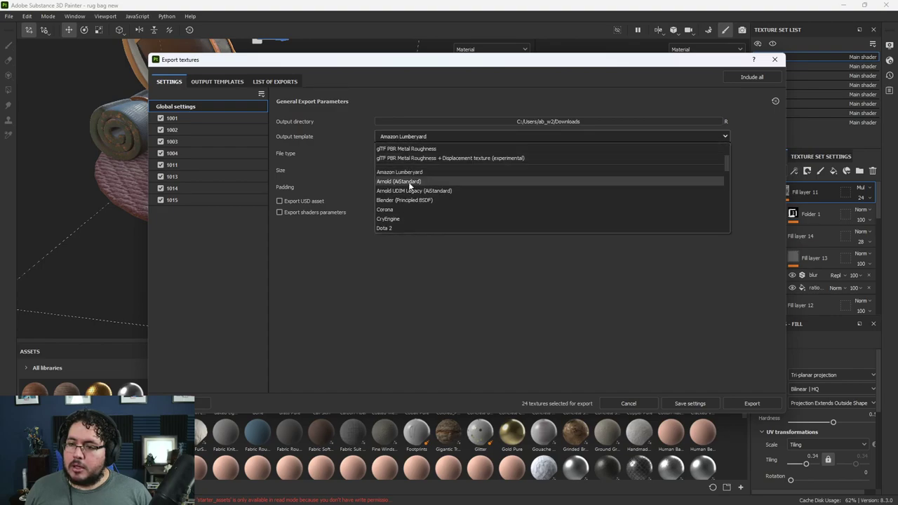
{"action": "left_click", "coordinate": [401, 181]}
{"action": "left_click", "coordinate": [277, 82]}
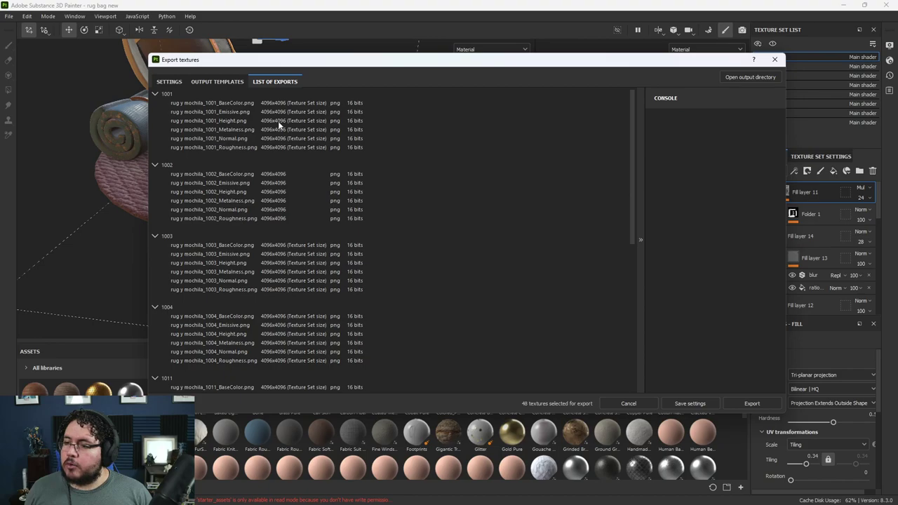
Add an R+G+B output map to the Arnold (AiStandard) preset and name it $mesh_$textureSet_ACT.
{"action": "left_click", "coordinate": [215, 82]}
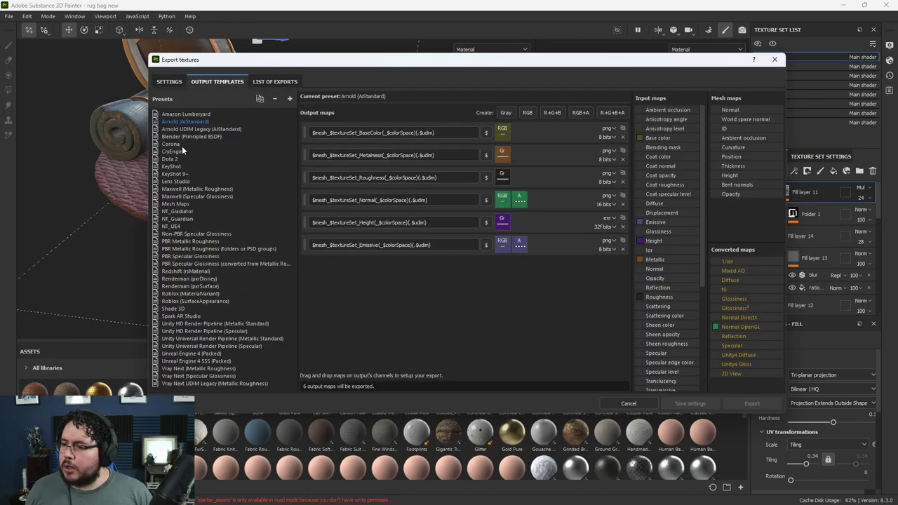
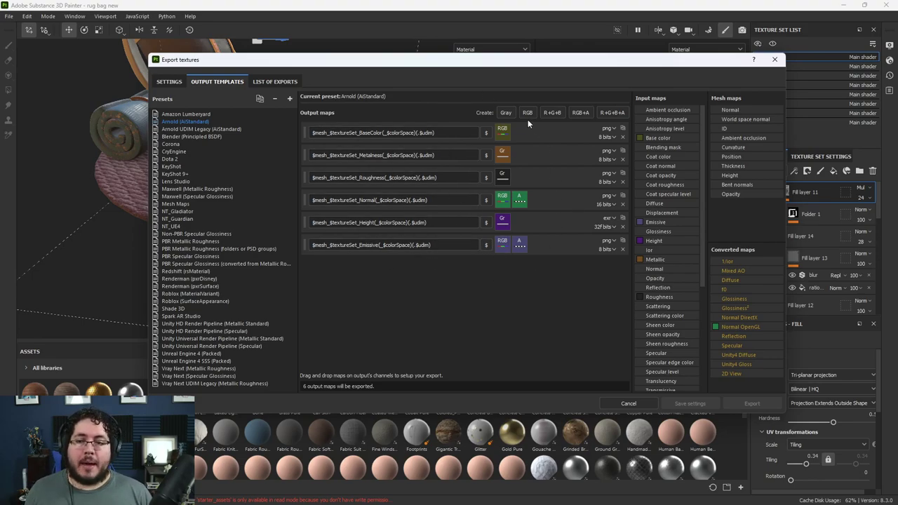
{"action": "left_click", "coordinate": [551, 113]}
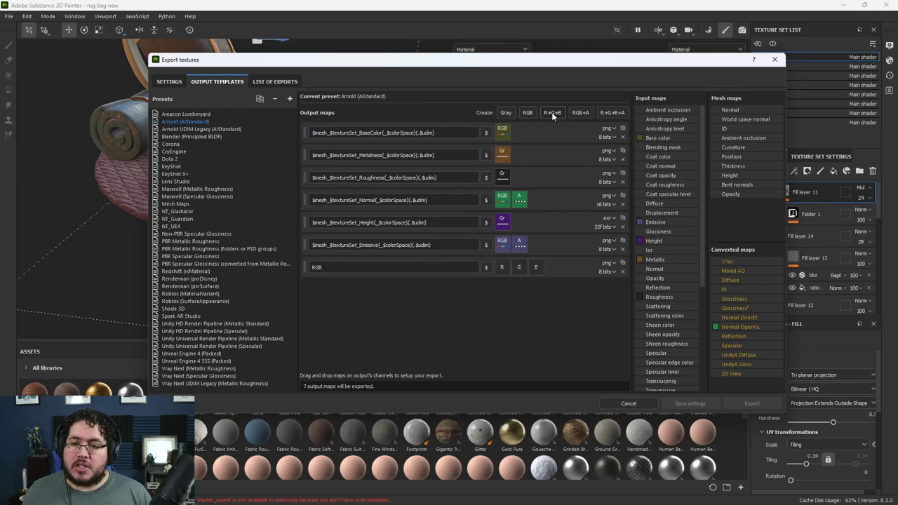
{"action": "left_click_drag", "start_coordinate": [364, 266], "coordinate": [288, 269]}
{"action": "type", "text": "Custom"}
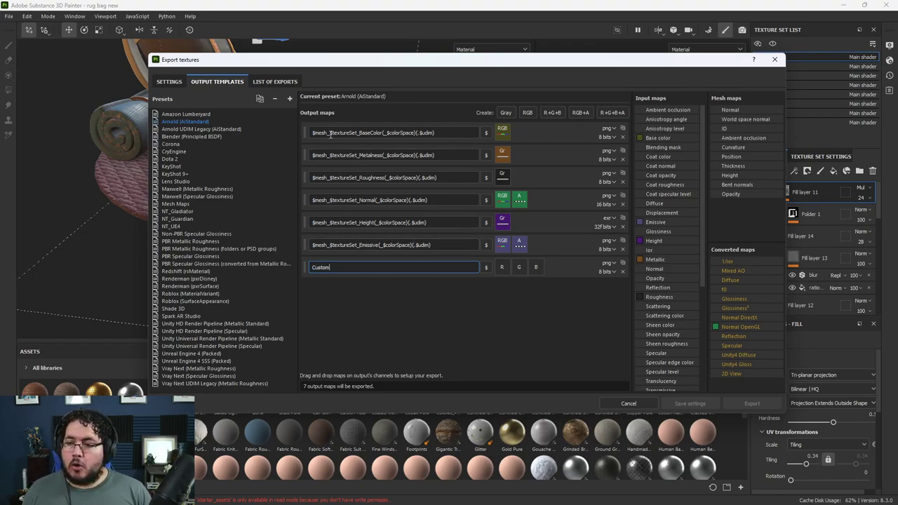
{"action": "left_click_drag", "start_coordinate": [311, 132], "coordinate": [360, 151]}
{"action": "key", "text": "ctrl+c"}
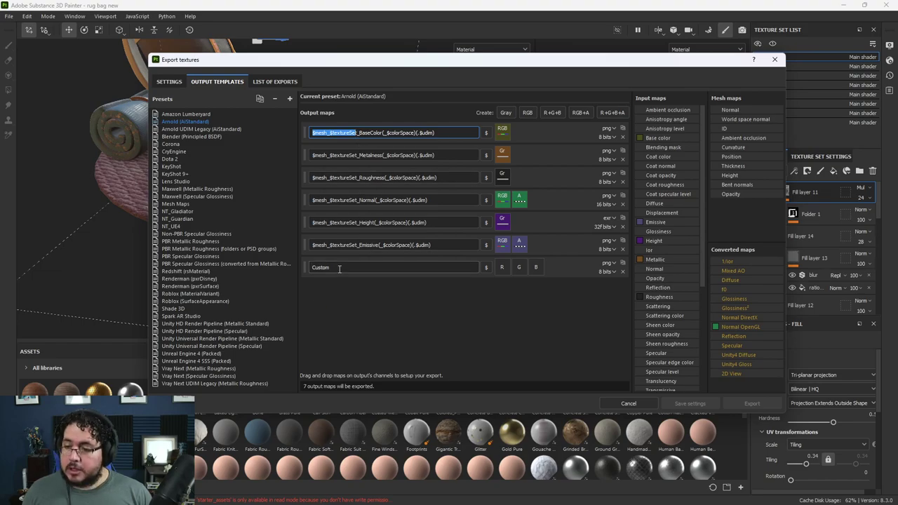
{"action": "double_click", "coordinate": [339, 267]}
{"action": "key", "text": "ctrl+v"}
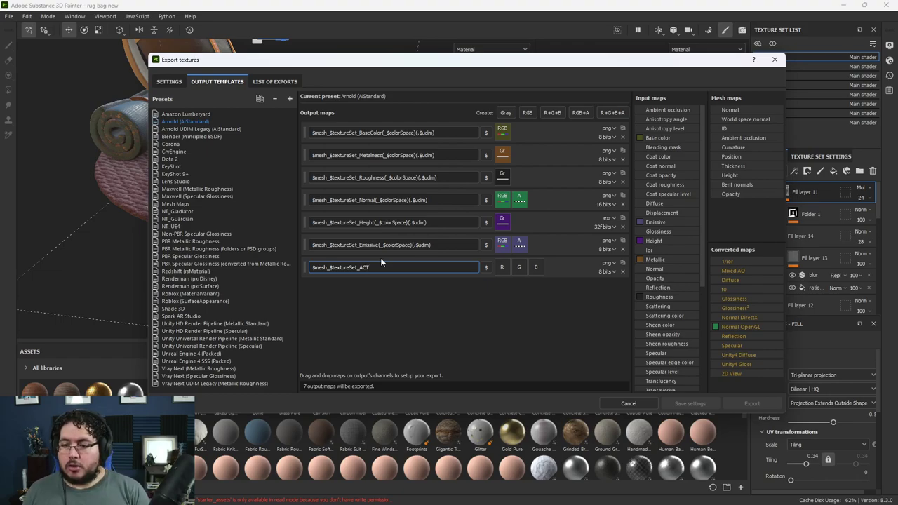
{"action": "left_click", "coordinate": [485, 318]}
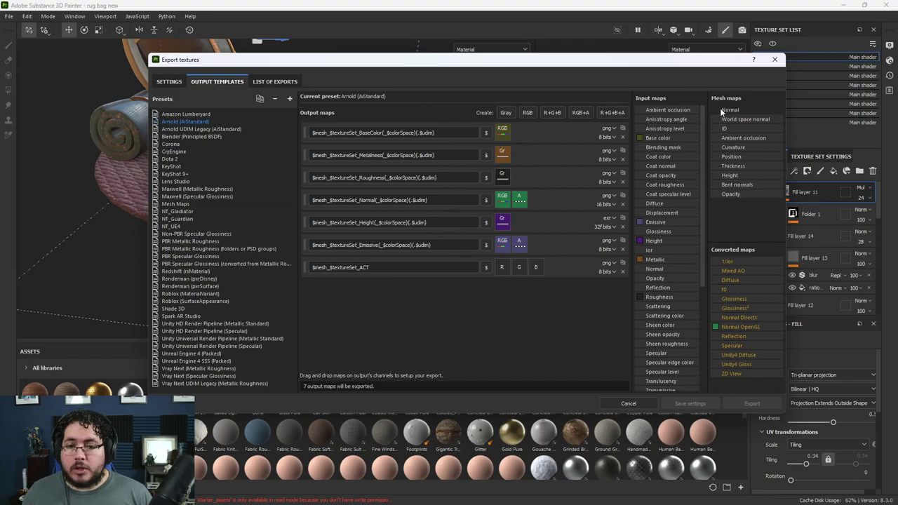
Pack the ambient occlusion, curvature and thickness mesh maps into the R, G and B channels of the ACT output map.
{"action": "left_click_drag", "start_coordinate": [745, 135], "coordinate": [502, 266]}
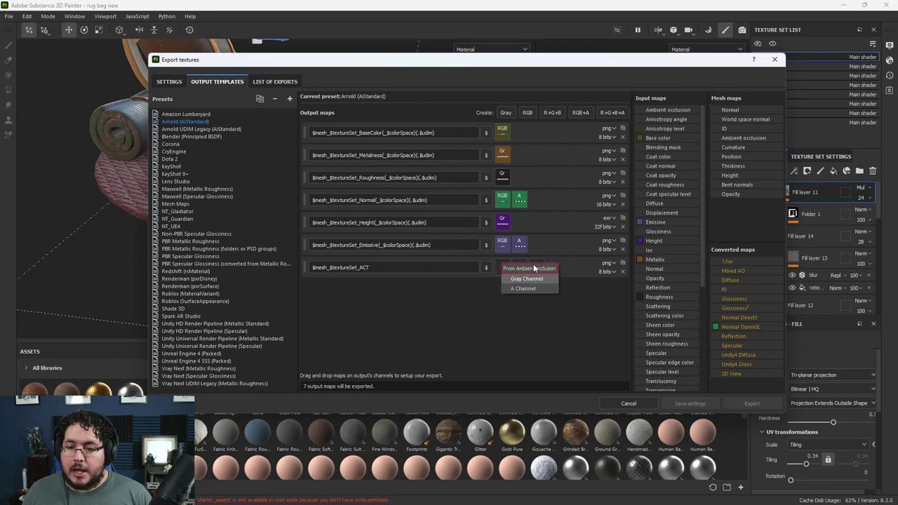
{"action": "left_click", "coordinate": [527, 279]}
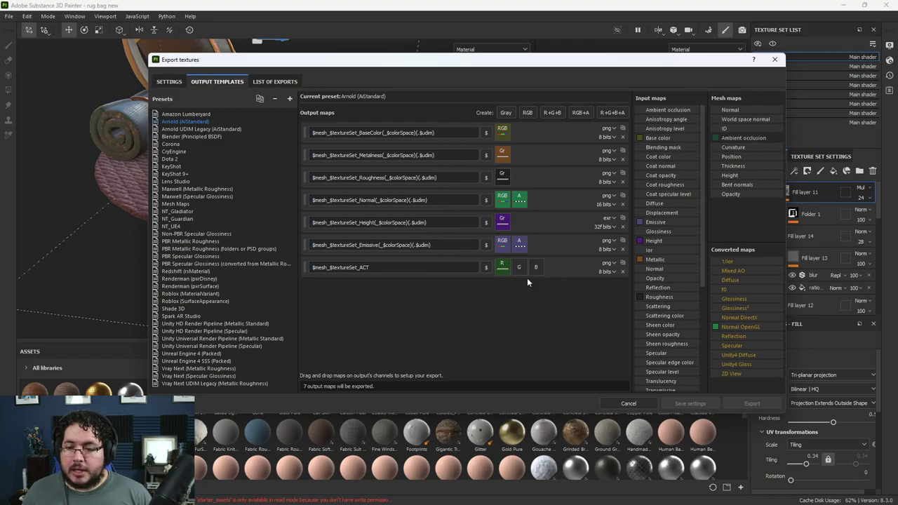
{"action": "left_click_drag", "start_coordinate": [745, 147], "coordinate": [520, 267]}
{"action": "left_click", "coordinate": [531, 283]}
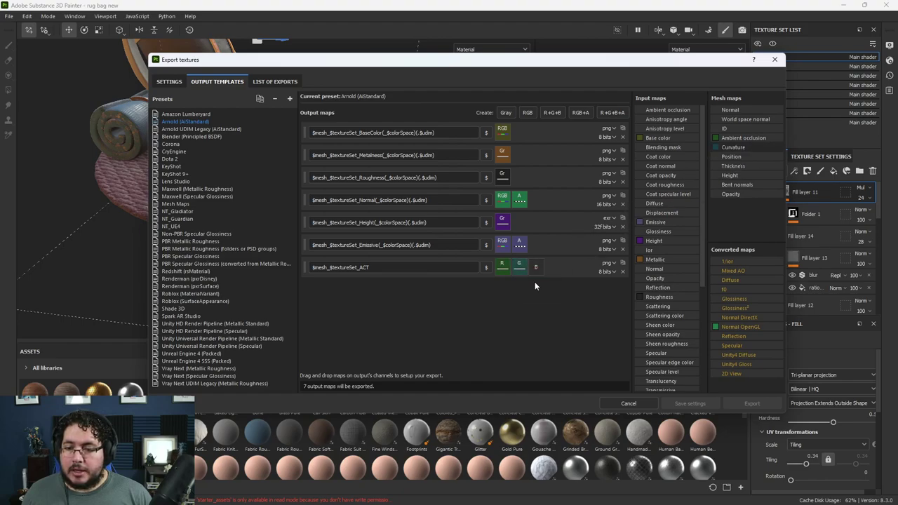
{"action": "left_click_drag", "start_coordinate": [742, 167], "coordinate": [537, 267]}
{"action": "left_click", "coordinate": [564, 284]}
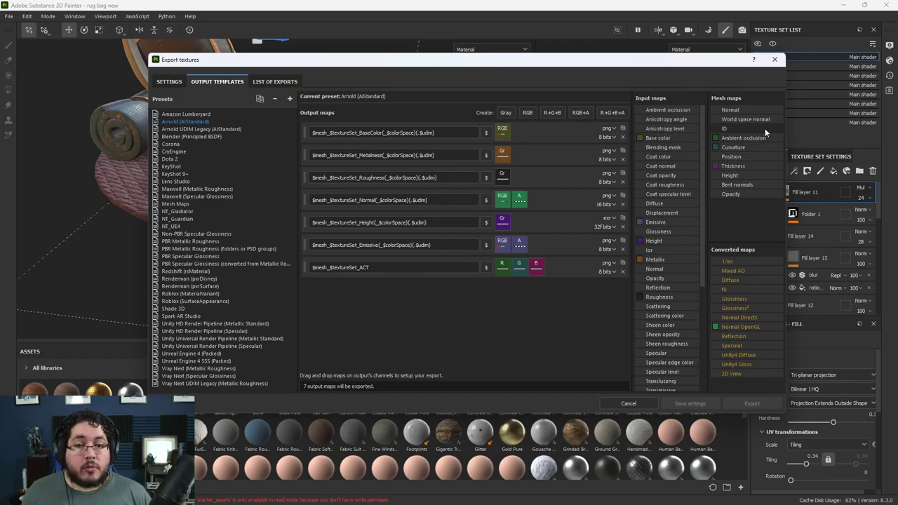
Add an RGB output map and feed it with the RGB channels of the Normal mesh map.
{"action": "left_click_drag", "start_coordinate": [741, 108], "coordinate": [521, 264]}
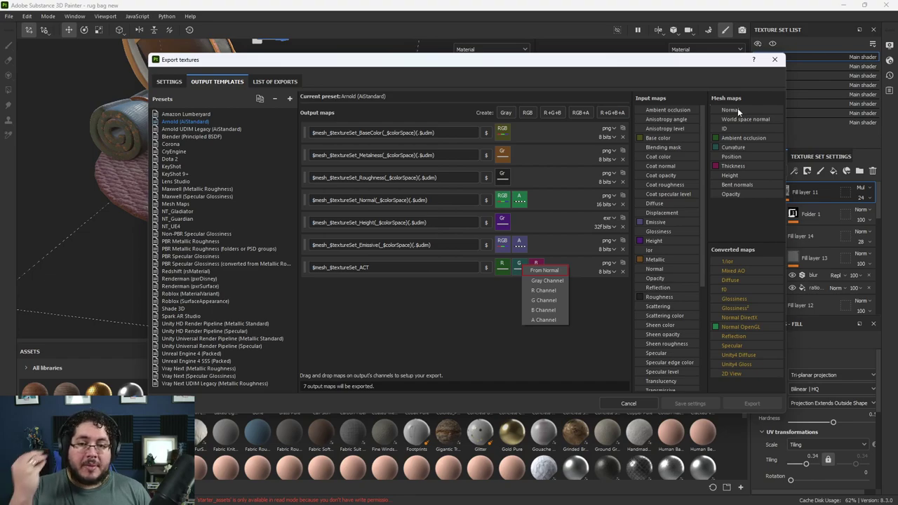
{"action": "left_click", "coordinate": [461, 305]}
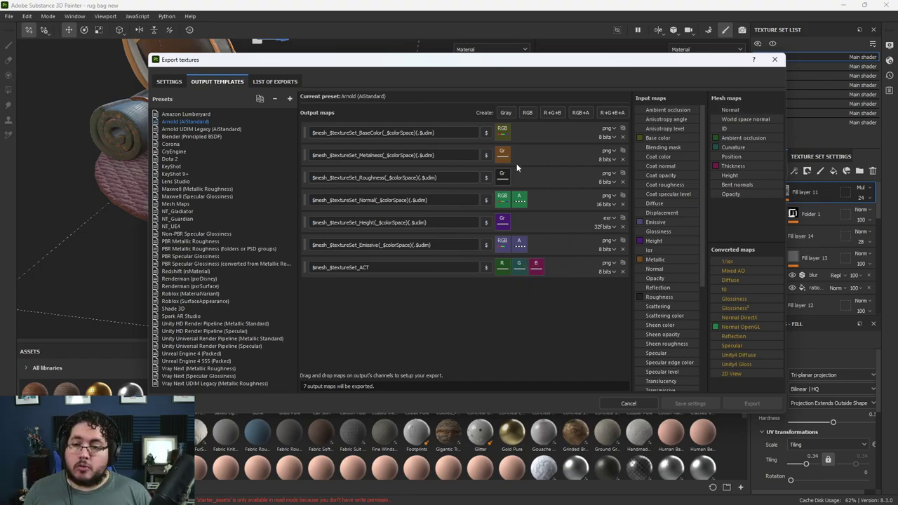
{"action": "left_click", "coordinate": [528, 113]}
{"action": "left_click_drag", "start_coordinate": [734, 110], "coordinate": [504, 288]}
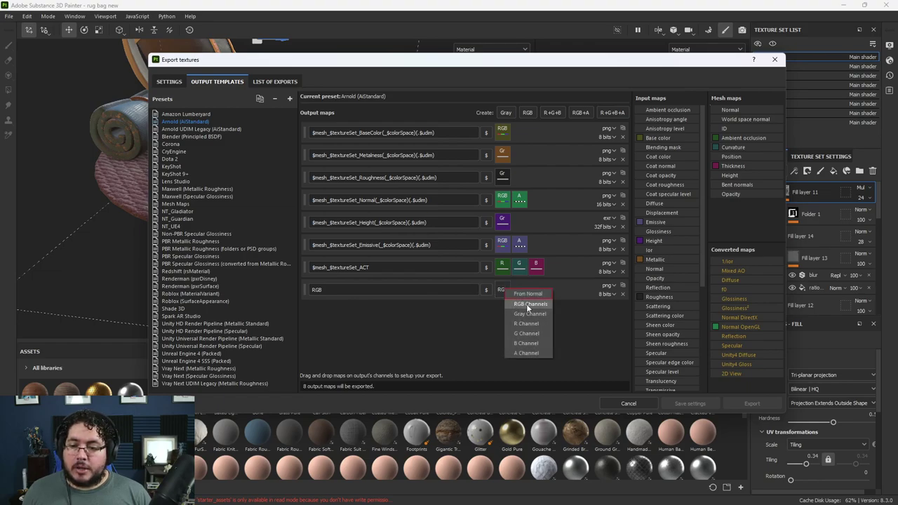
{"action": "left_click", "coordinate": [528, 304]}
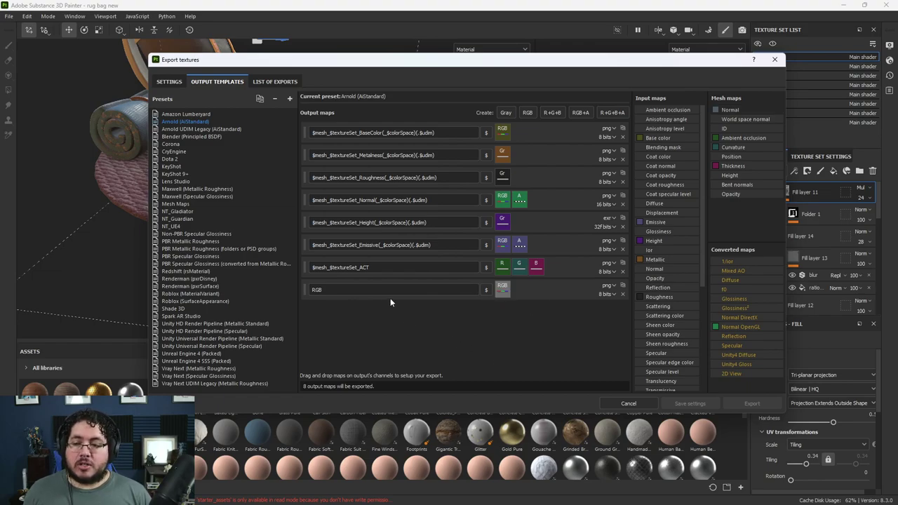
Delete the added RGB and ACT output maps and look through the list of exports.
{"action": "left_click", "coordinate": [623, 294]}
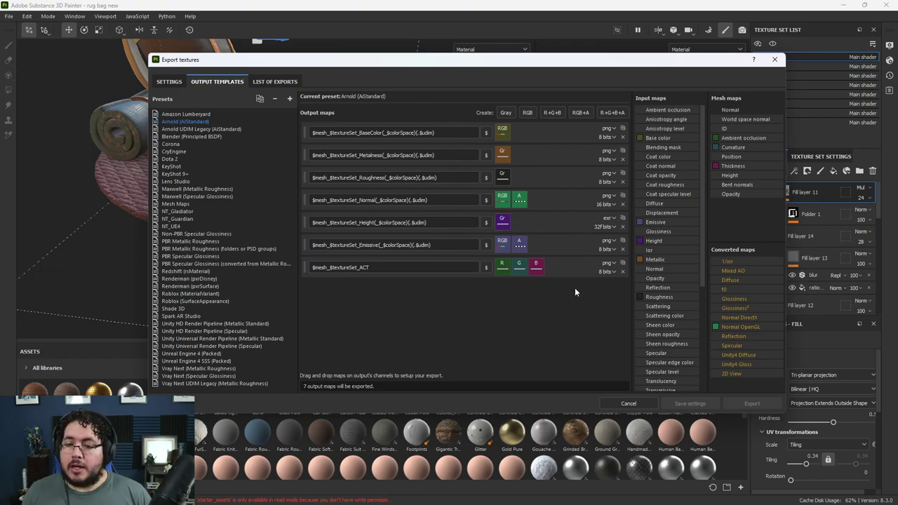
{"action": "left_click", "coordinate": [622, 271]}
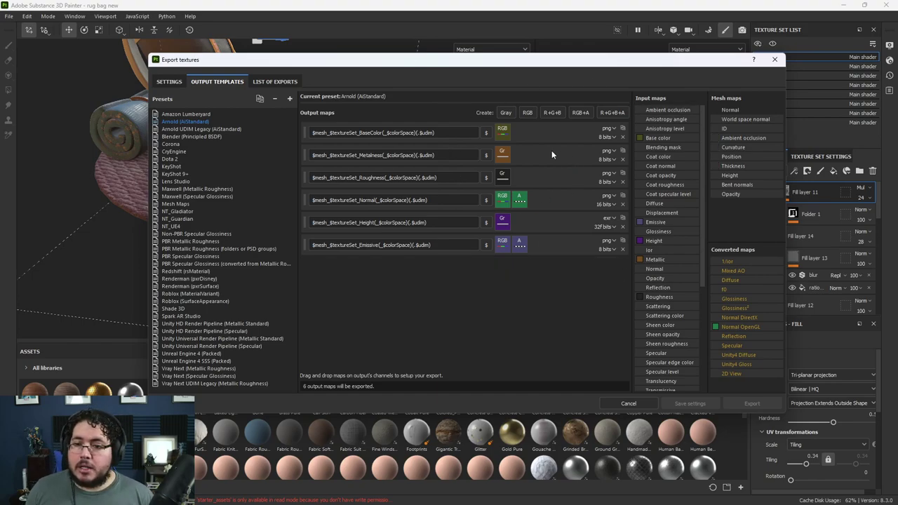
{"action": "left_click", "coordinate": [275, 81]}
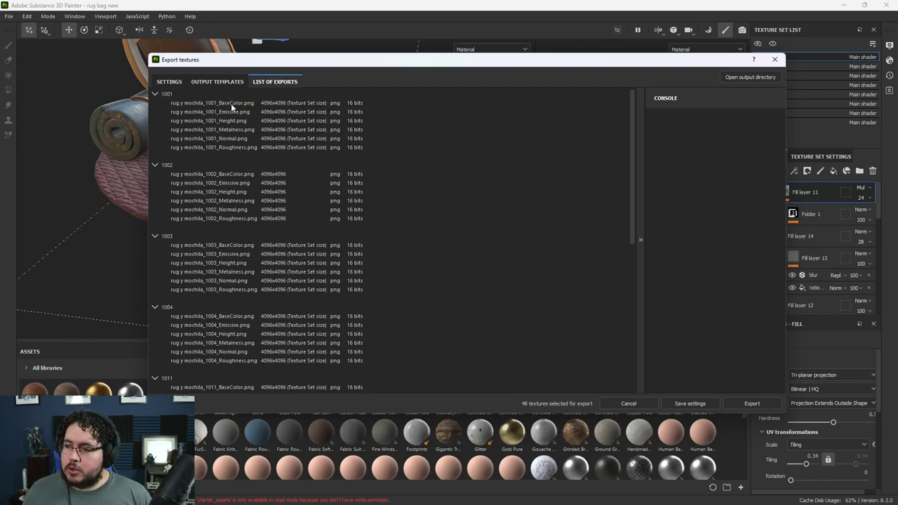
{"action": "scroll", "coordinate": [228, 252], "scroll_direction": "down", "scroll_amount": 8}
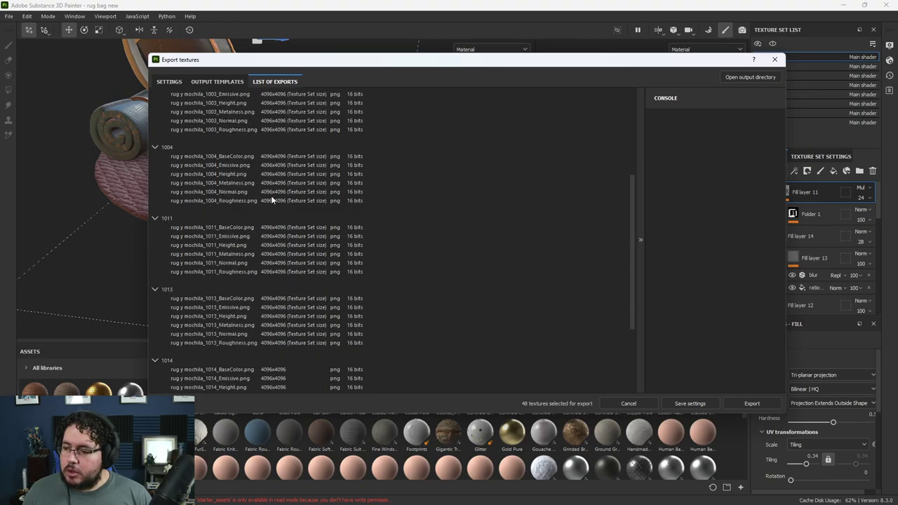
{"action": "scroll", "coordinate": [242, 310], "scroll_direction": "up", "scroll_amount": 5}
Open the output directory in File Explorer and browse to 00_ProyectosCritical\2023\NT_LIVE\assets.
{"action": "left_click", "coordinate": [750, 76]}
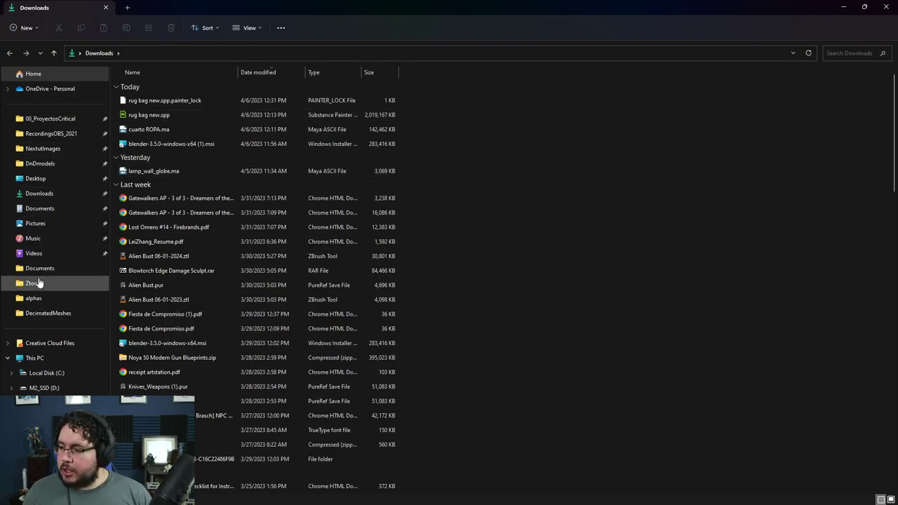
{"action": "left_click", "coordinate": [40, 268]}
{"action": "left_click", "coordinate": [182, 53]}
{"action": "left_click", "coordinate": [147, 129]}
{"action": "double_click", "coordinate": [141, 132]}
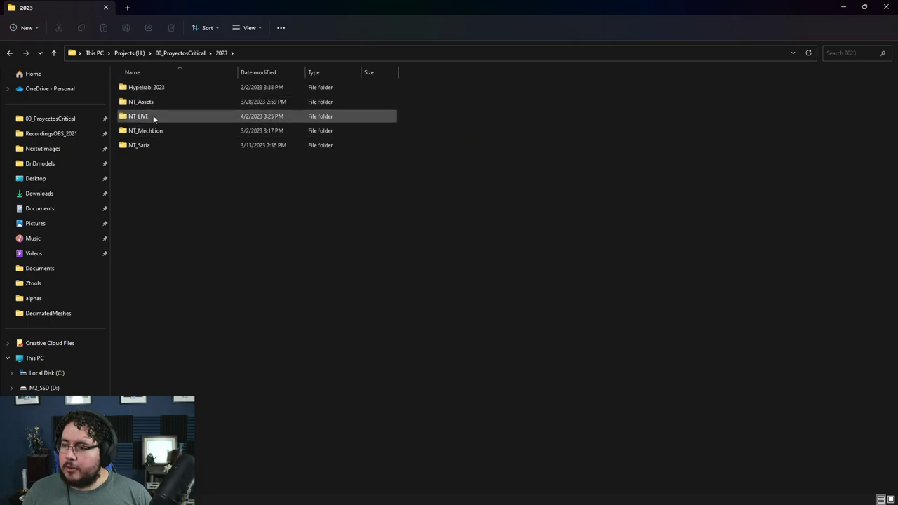
{"action": "double_click", "coordinate": [154, 119]}
{"action": "double_click", "coordinate": [148, 101]}
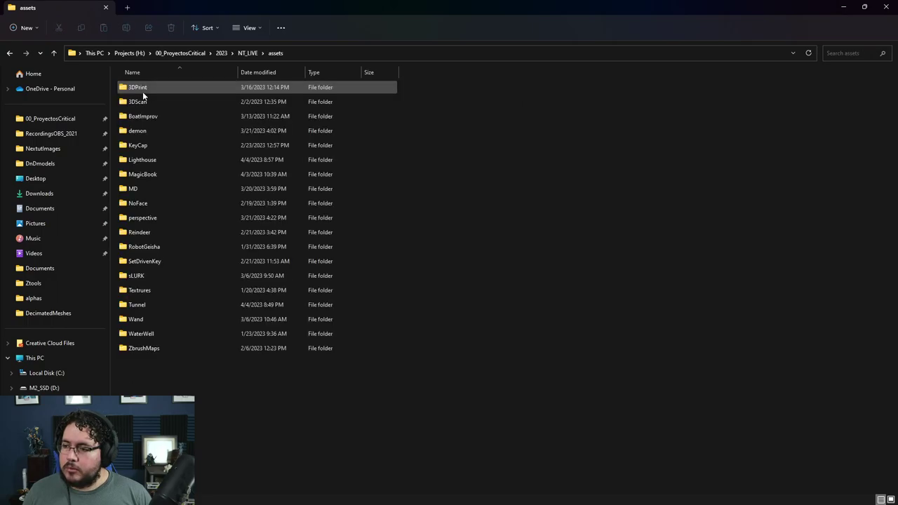
Create a folder named Nexus inside assets, copy its path and close File Explorer.
{"action": "right_click", "coordinate": [596, 220]}
{"action": "left_click", "coordinate": [745, 291]}
{"action": "type", "text": "Nexus"}
{"action": "key", "text": "Return"}
{"action": "key", "text": "Return"}
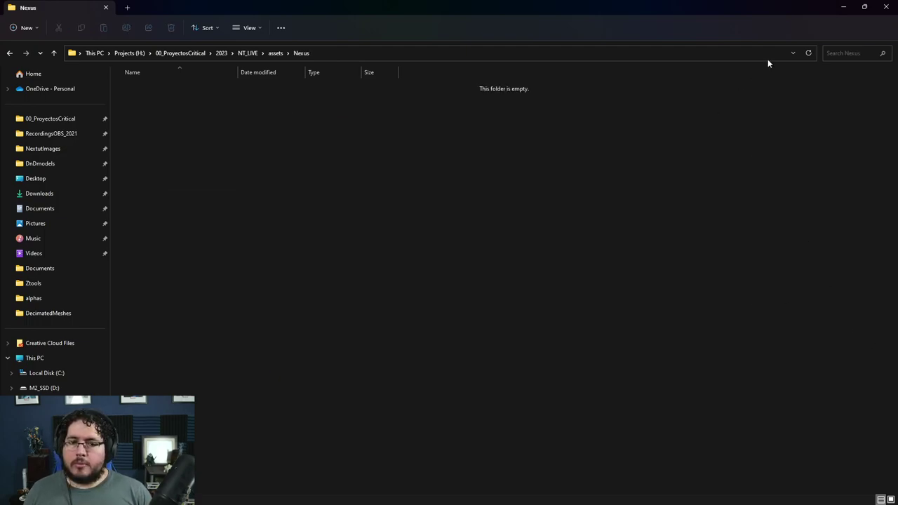
{"action": "left_click", "coordinate": [493, 56]}
{"action": "key", "text": "ctrl+c"}
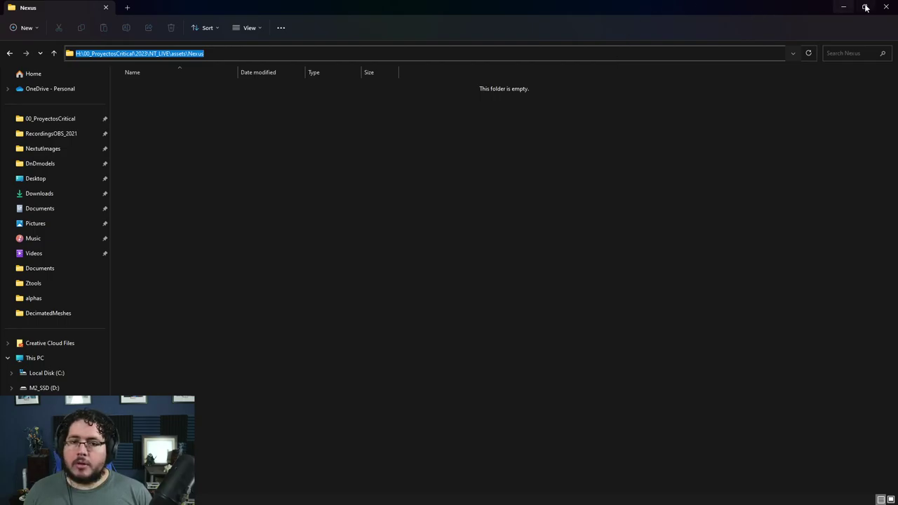
{"action": "left_click", "coordinate": [886, 7]}
Set the export's output directory to H:/00_ProyectosCritical/2023/NT_LIVE/assets/Nexus.
{"action": "left_click", "coordinate": [168, 81]}
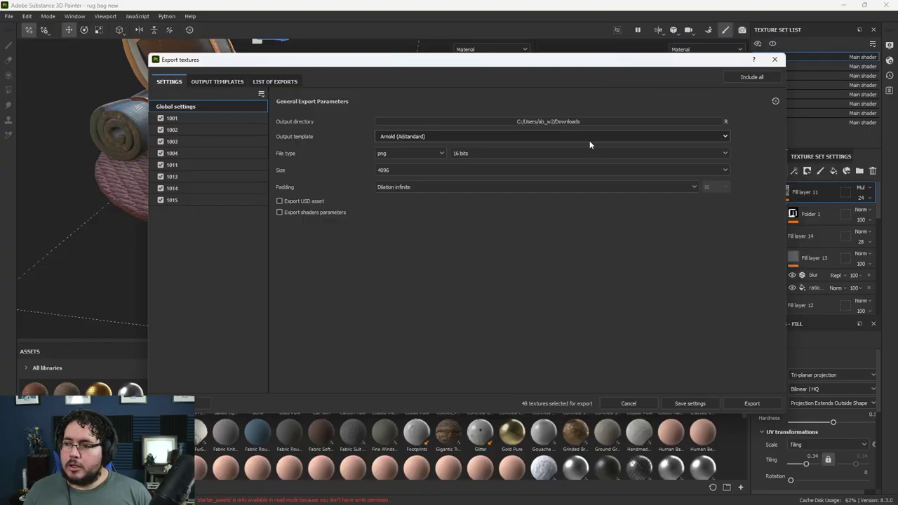
{"action": "left_click", "coordinate": [643, 124]}
{"action": "left_click", "coordinate": [414, 100]}
{"action": "key", "text": "ctrl+v"}
{"action": "key", "text": "Return"}
{"action": "left_click", "coordinate": [519, 304]}
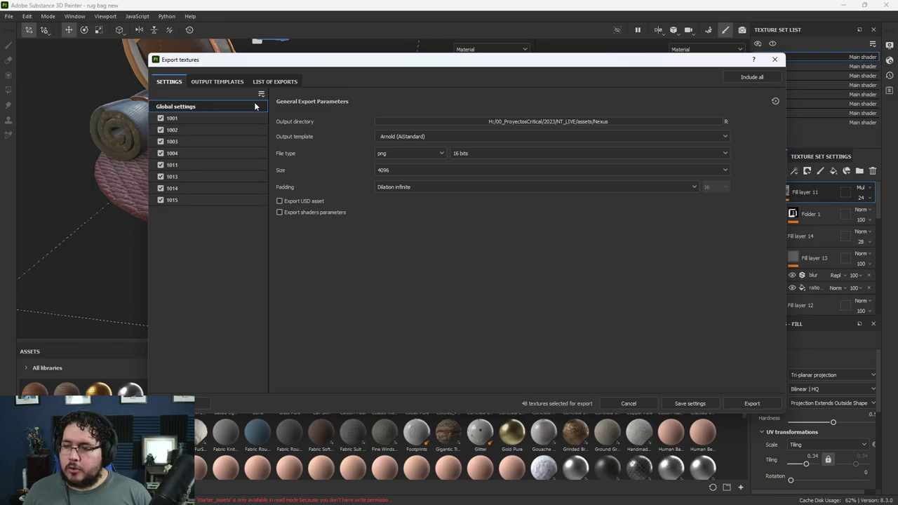
Check the list of exports and export the textures of all included texture sets.
{"action": "left_click", "coordinate": [272, 82]}
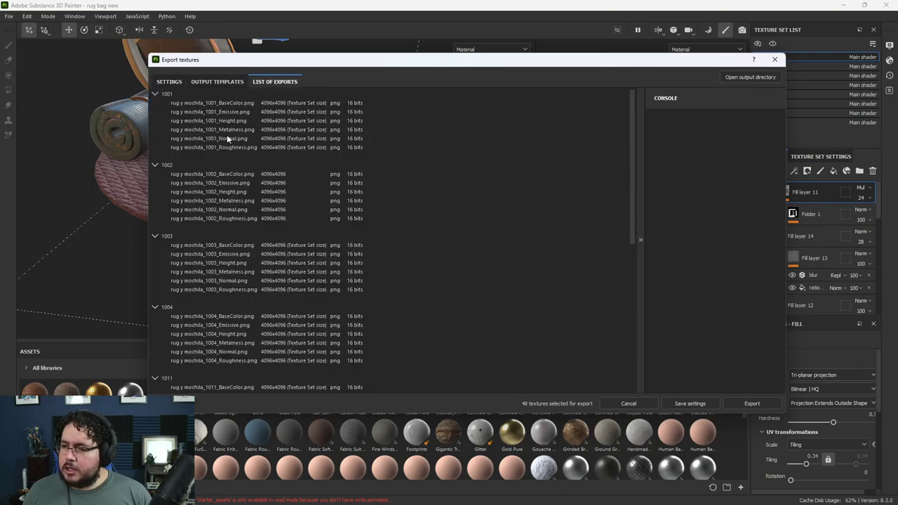
{"action": "left_click", "coordinate": [165, 82]}
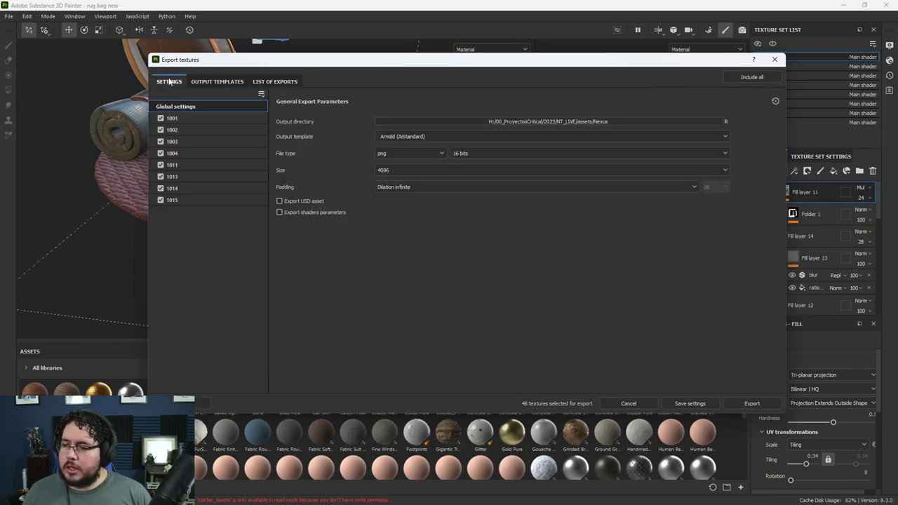
{"action": "left_click", "coordinate": [752, 403]}
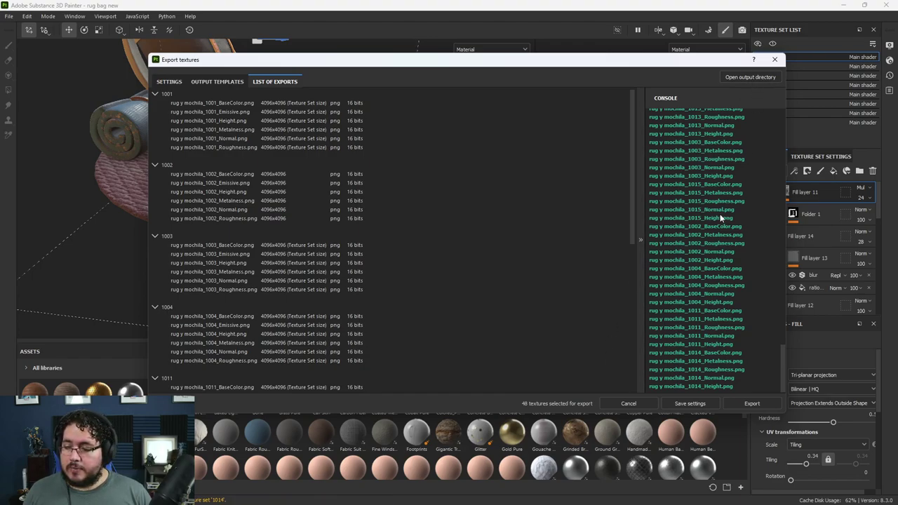
Review the rest of the list of exports and inspect the exported PNG maps in the Nexus output directory.
{"action": "scroll", "coordinate": [405, 291], "scroll_direction": "down", "scroll_amount": 5}
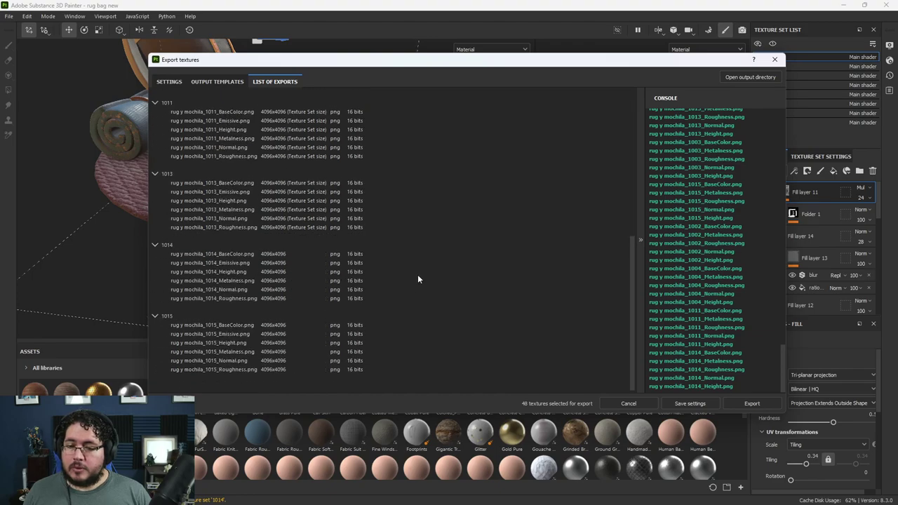
{"action": "left_click", "coordinate": [728, 79]}
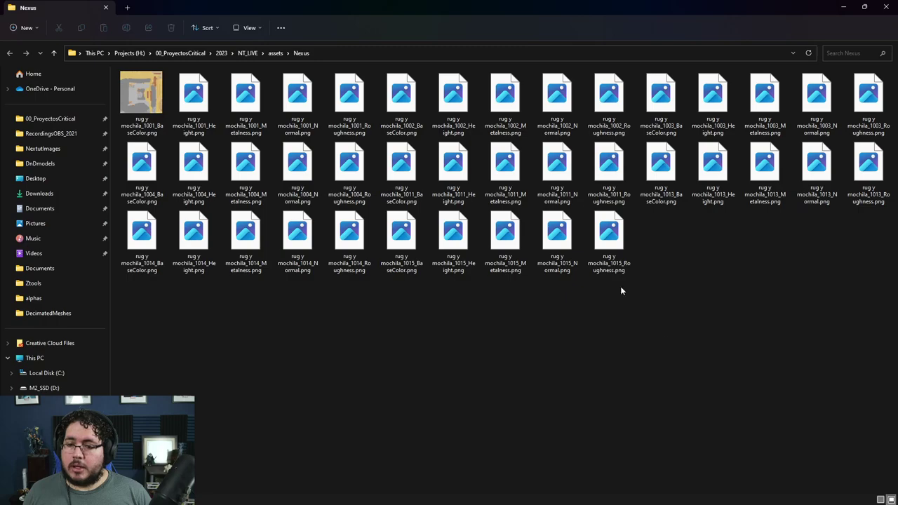
{"action": "left_click", "coordinate": [150, 94], "text": "shift"}
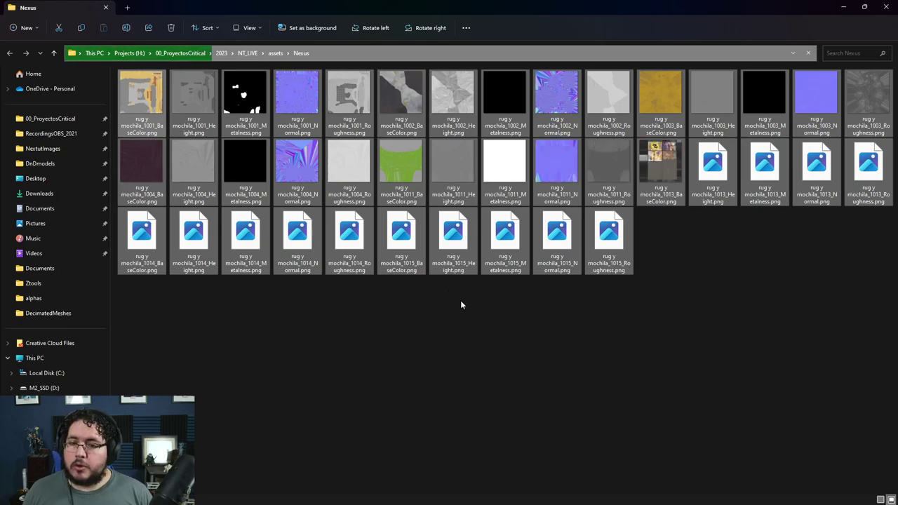
{"action": "left_click", "coordinate": [485, 312]}
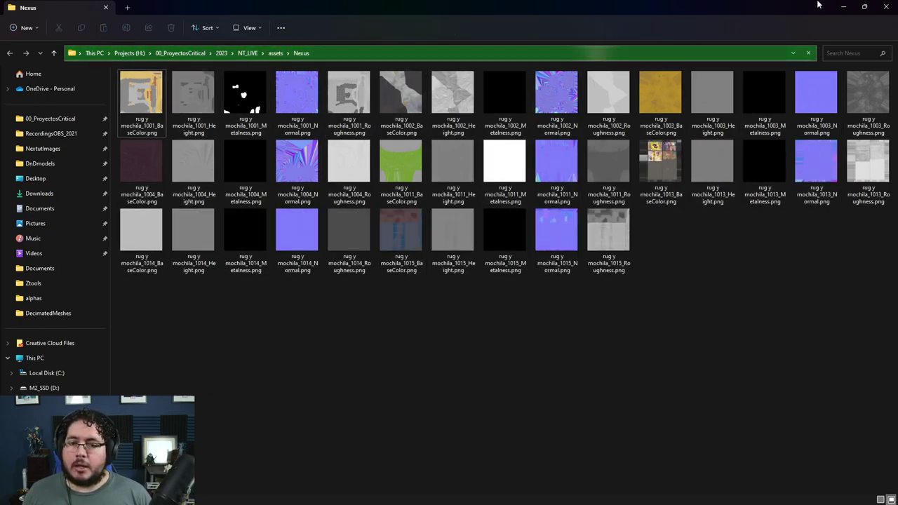
{"action": "left_click", "coordinate": [845, 6]}
Close the export dialog, quit Substance 3D Painter saving the project changes, and switch to the cuarto ROPA scene in Maya.
{"action": "left_click", "coordinate": [775, 59]}
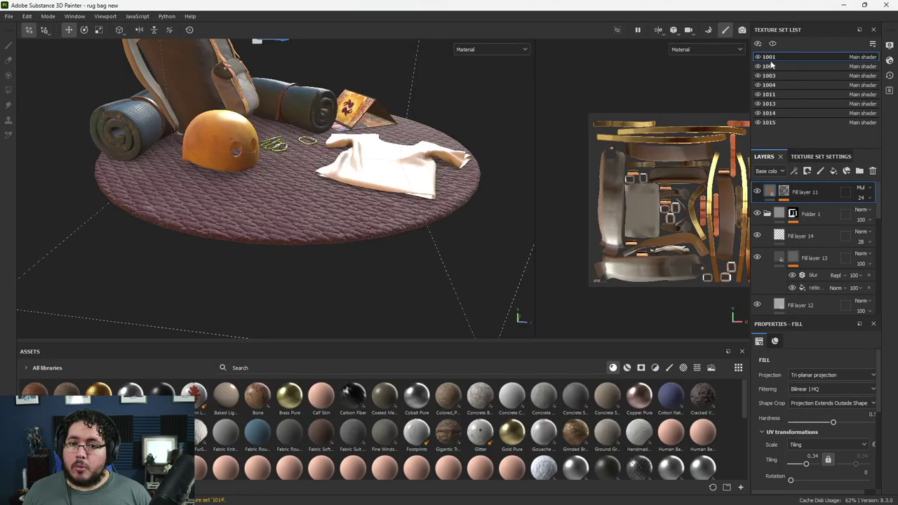
{"action": "left_click", "coordinate": [886, 5]}
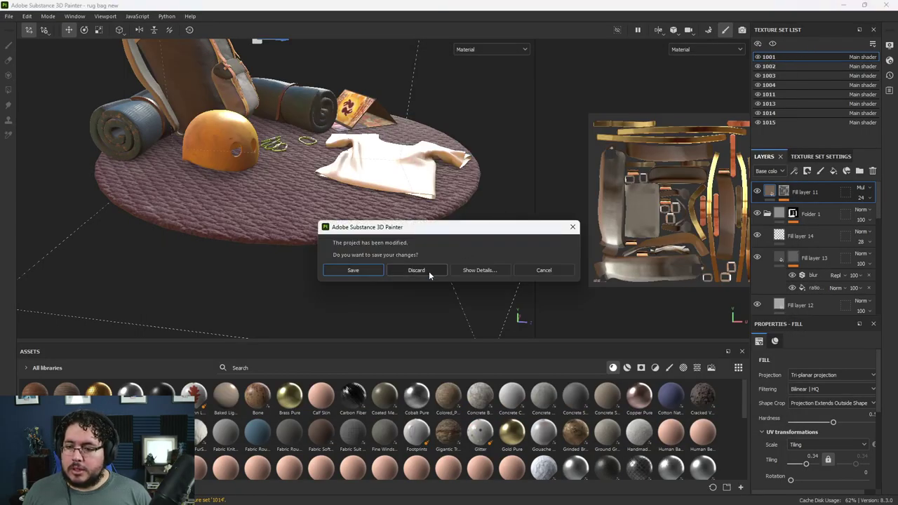
{"action": "left_click", "coordinate": [363, 270]}
{"action": "key", "text": "alt+Tab"}
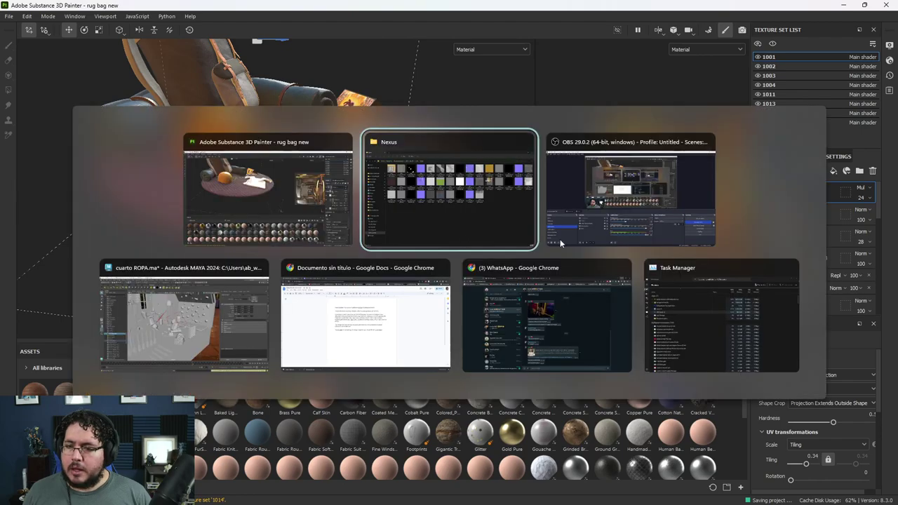
{"action": "left_click", "coordinate": [211, 332]}
{"action": "scroll", "coordinate": [414, 263], "scroll_direction": "up", "scroll_amount": 8}
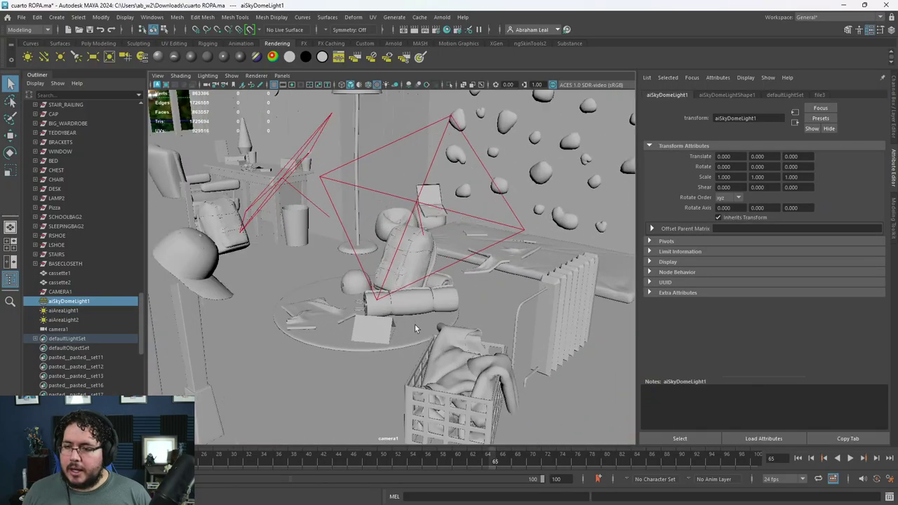
{"action": "left_click", "coordinate": [472, 327]}
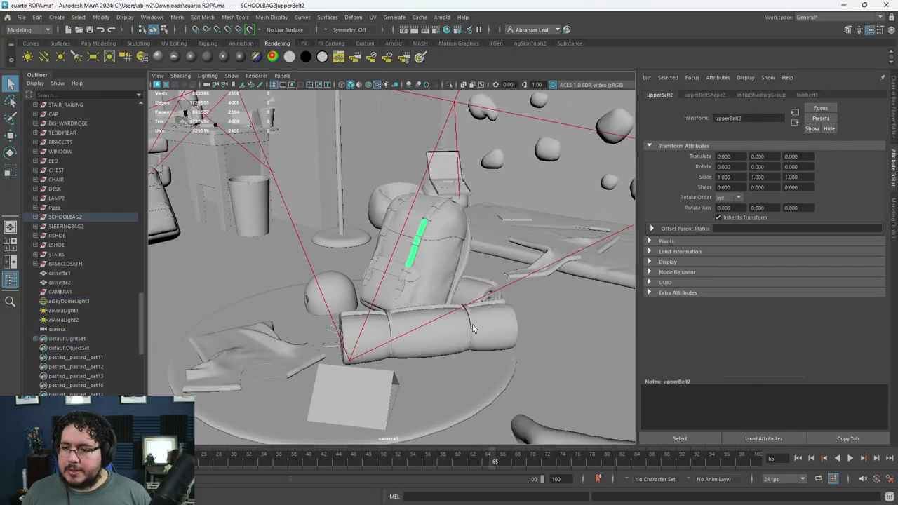
{"action": "left_click", "coordinate": [70, 218]}
{"action": "left_click", "coordinate": [77, 227], "text": "shift"}
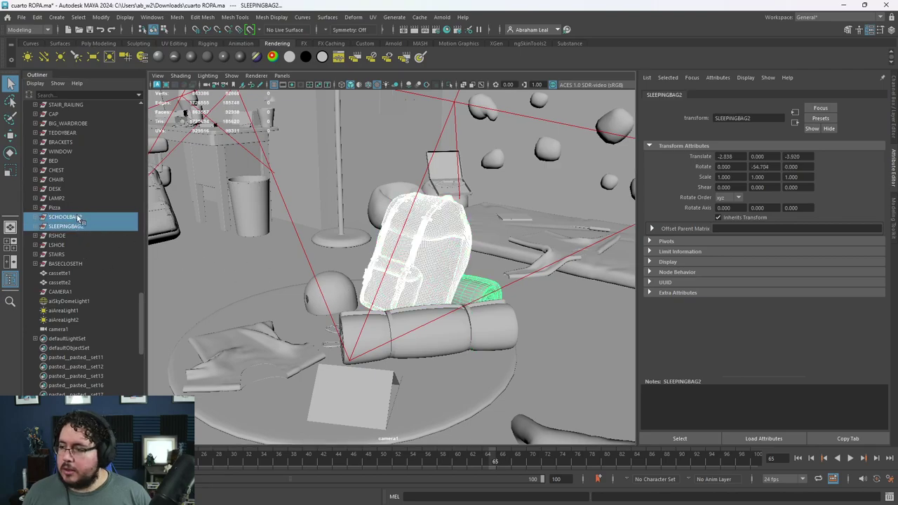
{"action": "left_click", "coordinate": [322, 289], "text": "shift"}
{"action": "left_click", "coordinate": [339, 290]}
{"action": "left_click_drag", "start_coordinate": [356, 290], "coordinate": [456, 322], "text": "alt"}
{"action": "scroll", "coordinate": [85, 231], "scroll_direction": "up", "scroll_amount": 6}
{"action": "scroll", "coordinate": [85, 231], "scroll_direction": "up", "scroll_amount": 15}
{"action": "middle_click_drag", "start_coordinate": [337, 210], "coordinate": [440, 231], "text": "alt"}
{"action": "left_click_drag", "start_coordinate": [359, 219], "coordinate": [340, 207], "text": "alt"}
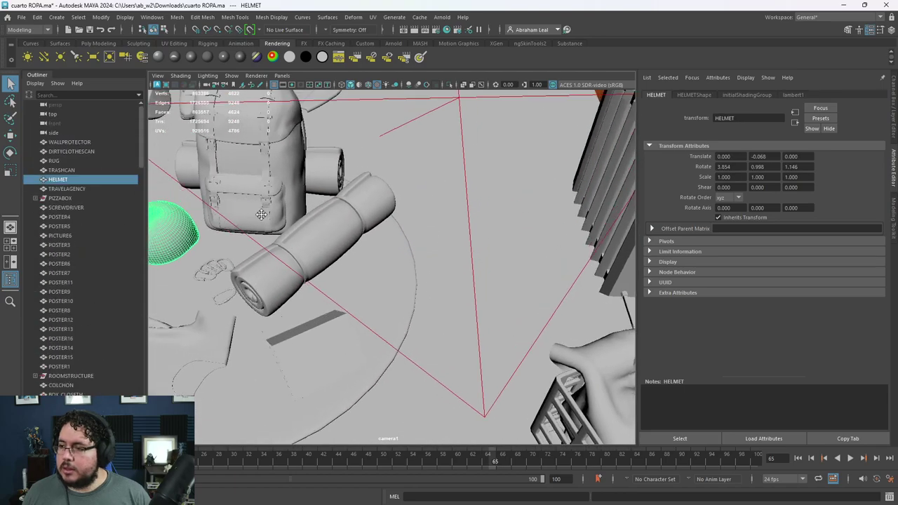
{"action": "left_click", "coordinate": [315, 221]}
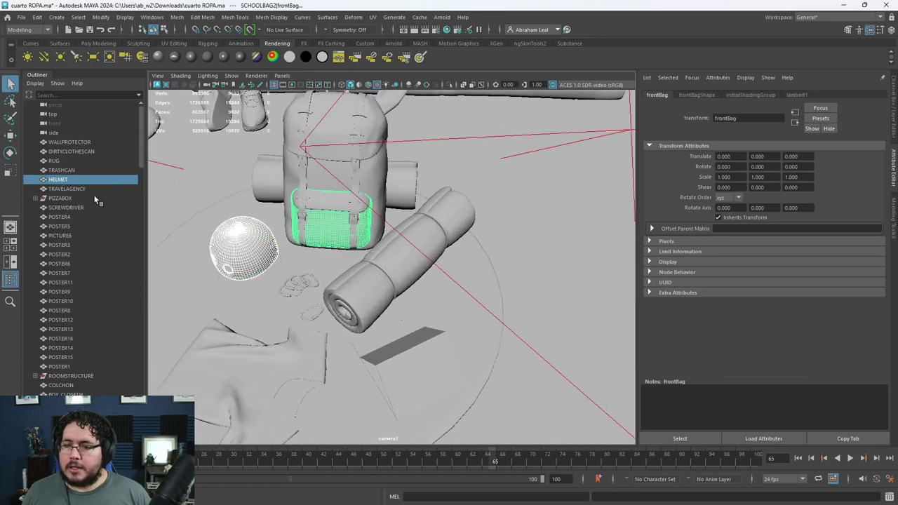
{"action": "scroll", "coordinate": [94, 194], "scroll_direction": "down", "scroll_amount": 5}
{"action": "scroll", "coordinate": [77, 235], "scroll_direction": "up", "scroll_amount": 5}
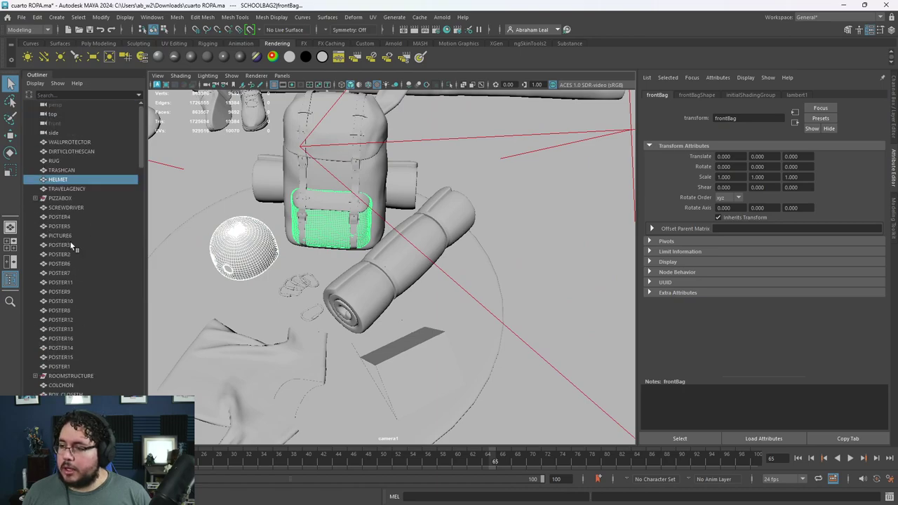
Select the HELMET and TRAVELAGENCY objects together in the Outliner.
{"action": "left_click", "coordinate": [66, 189]}
{"action": "left_click", "coordinate": [66, 181]}
{"action": "left_click", "coordinate": [78, 191], "text": "shift"}
{"action": "left_click_drag", "start_coordinate": [365, 225], "coordinate": [365, 155], "text": "alt"}
{"action": "middle_click_drag", "start_coordinate": [337, 301], "coordinate": [427, 211], "text": "alt"}
{"action": "right_click_drag", "start_coordinate": [427, 211], "coordinate": [434, 245], "text": "alt"}
{"action": "left_click_drag", "start_coordinate": [433, 244], "coordinate": [393, 246], "text": "alt"}
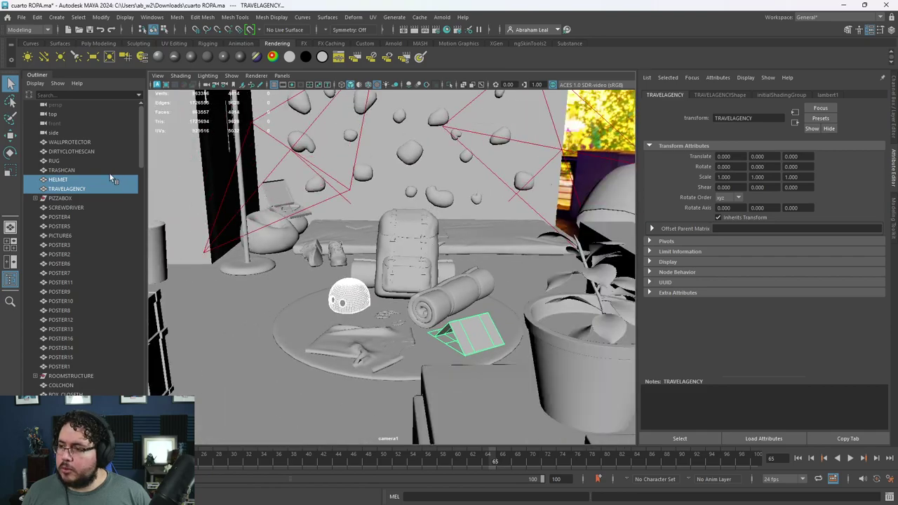
Add RUG to the selection, leaving DIRTYCLOTHESCAN and WALLPROTECTOR out of it.
{"action": "left_click", "coordinate": [56, 162], "text": "ctrl"}
{"action": "left_click", "coordinate": [88, 152], "text": "ctrl"}
{"action": "left_click", "coordinate": [88, 152], "text": "ctrl"}
{"action": "left_click", "coordinate": [90, 142], "text": "ctrl"}
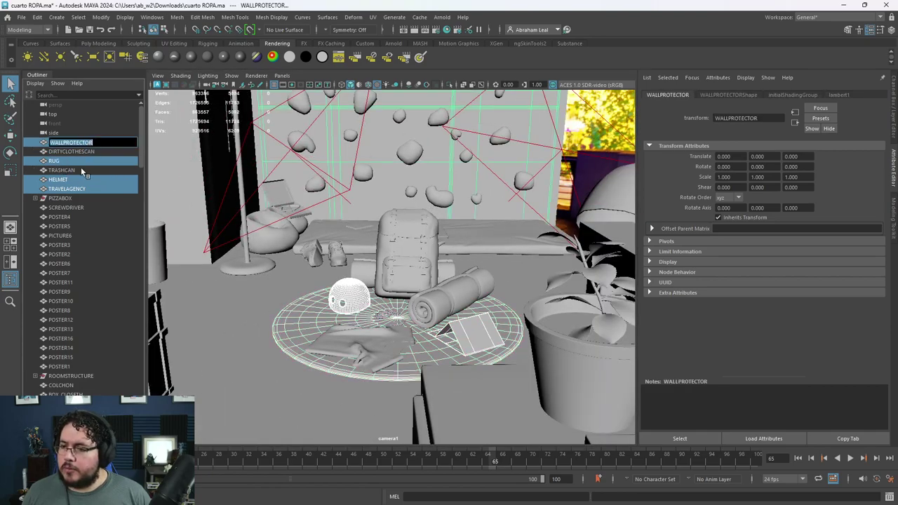
{"action": "left_click", "coordinate": [67, 161], "text": "ctrl"}
{"action": "left_click", "coordinate": [70, 142], "text": "ctrl"}
{"action": "left_click", "coordinate": [63, 163]}
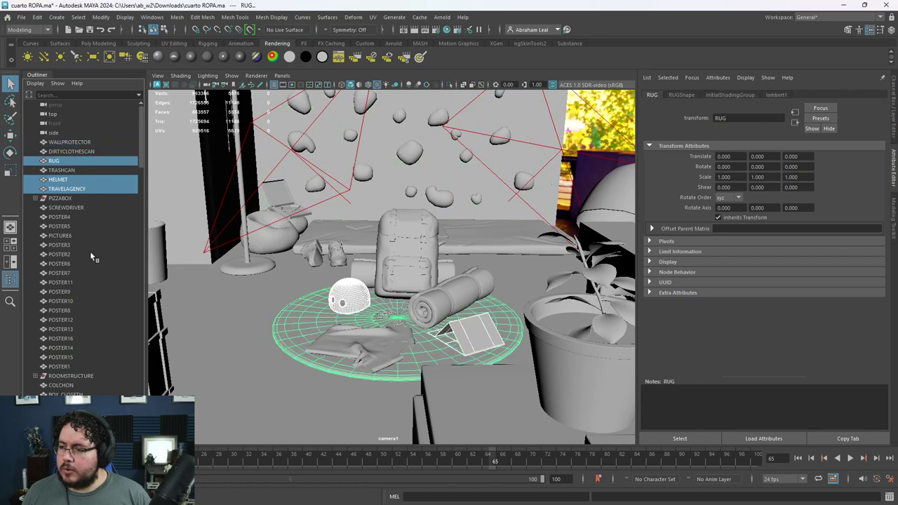
Add SLEEPINGBAG2, SCHOOLBAG2, the shirt on the rug, and the front rolled sleeping bag with its cord to the selection.
{"action": "scroll", "coordinate": [73, 344], "scroll_direction": "down", "scroll_amount": 10}
{"action": "scroll", "coordinate": [76, 335], "scroll_direction": "down", "scroll_amount": 5}
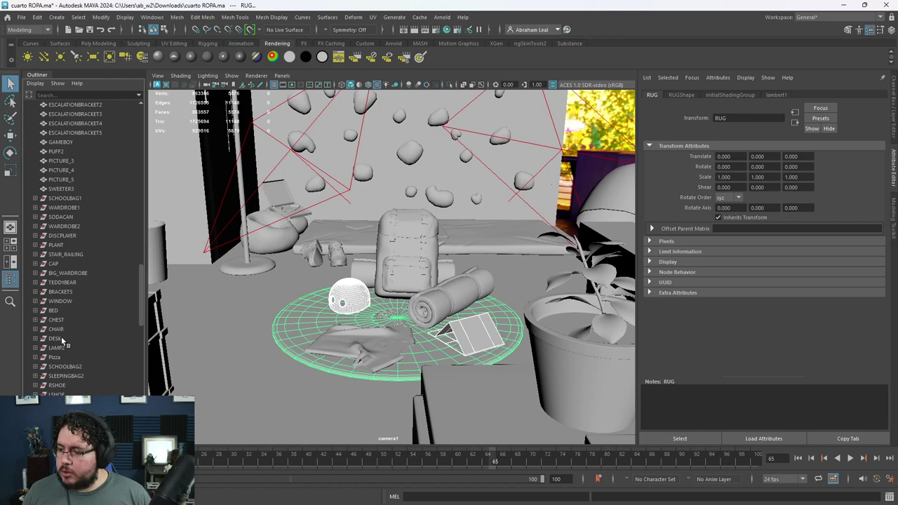
{"action": "left_click", "coordinate": [63, 376]}
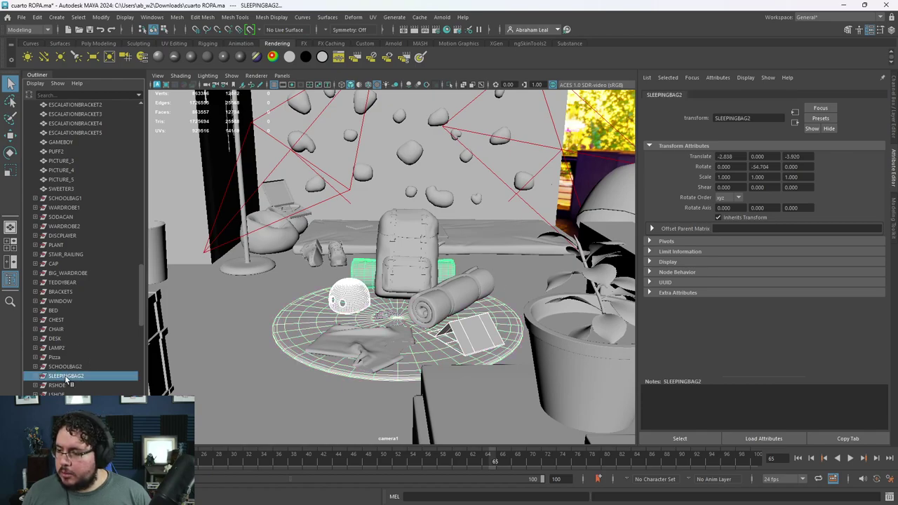
{"action": "left_click", "coordinate": [64, 366], "text": "ctrl"}
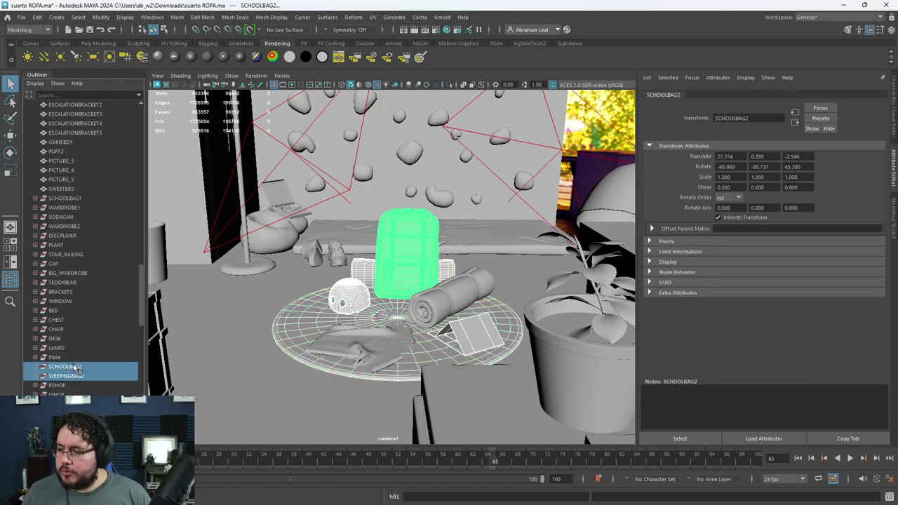
{"action": "left_click", "coordinate": [353, 345], "text": "shift"}
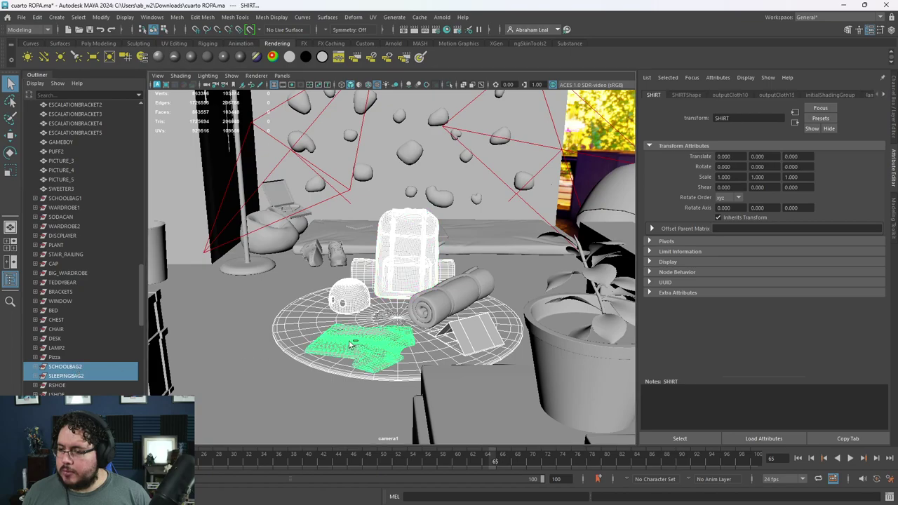
{"action": "left_click", "coordinate": [431, 308], "text": "shift"}
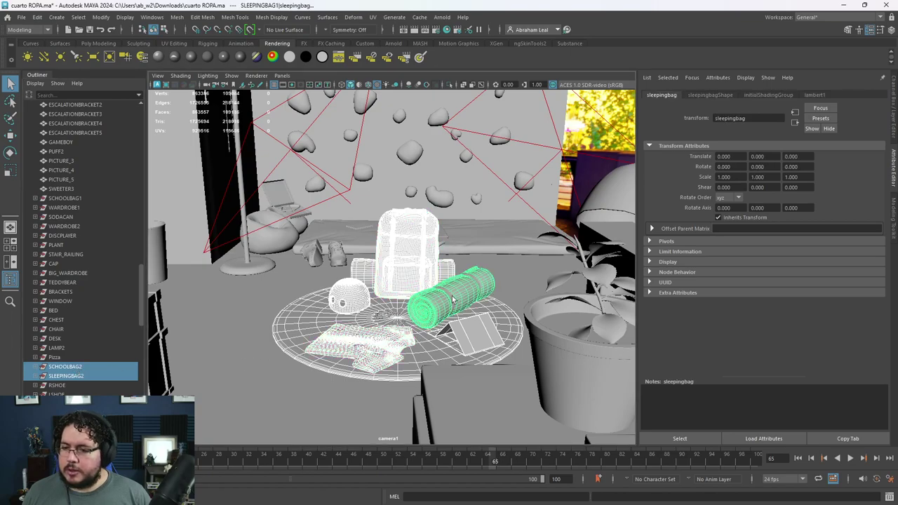
{"action": "left_click", "coordinate": [452, 302], "text": "shift"}
Examine the UV tile layout of the selected objects in the UV Editor and close the editor.
{"action": "left_click", "coordinate": [373, 17]}
{"action": "left_click", "coordinate": [393, 35]}
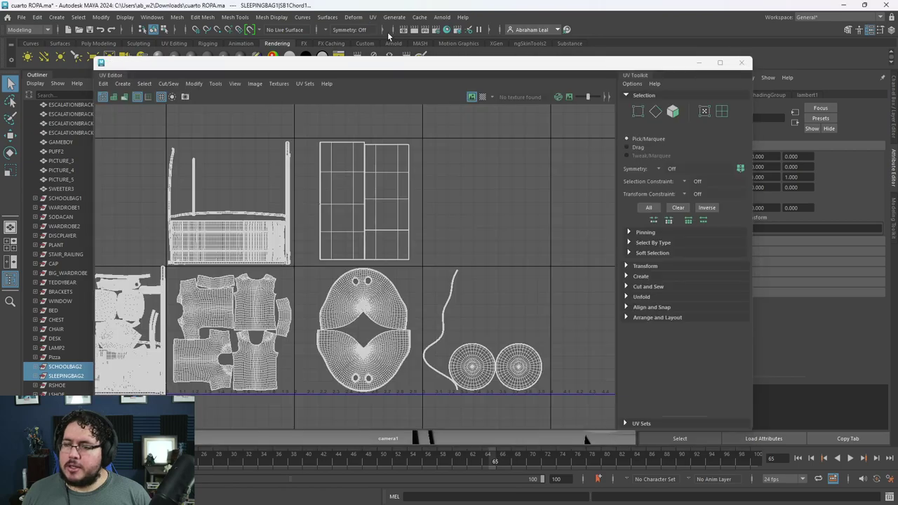
{"action": "scroll", "coordinate": [476, 224], "scroll_direction": "down", "scroll_amount": 3}
{"action": "scroll", "coordinate": [476, 224], "scroll_direction": "up", "scroll_amount": 5}
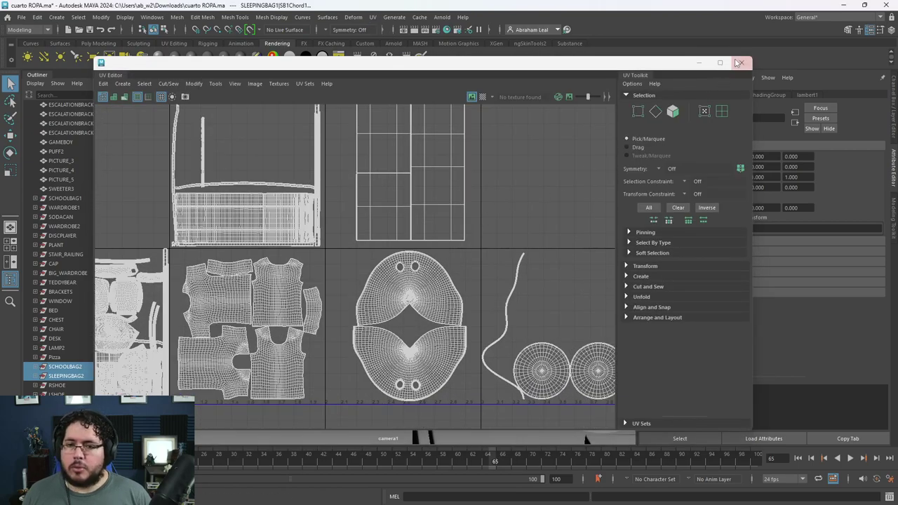
{"action": "left_click", "coordinate": [741, 63]}
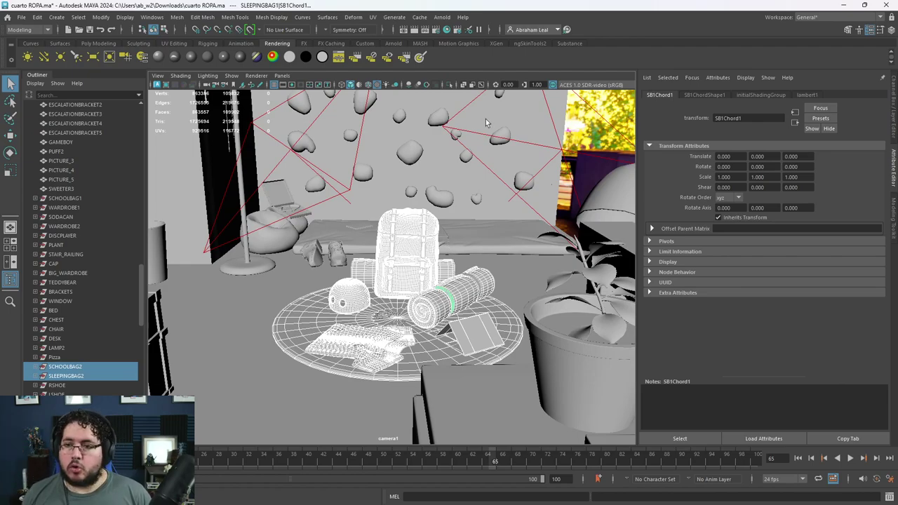
Filter the Plug-in Manager by "substa", load all the Substance plug-ins with auto load, and close the manager.
{"action": "left_click", "coordinate": [567, 44]}
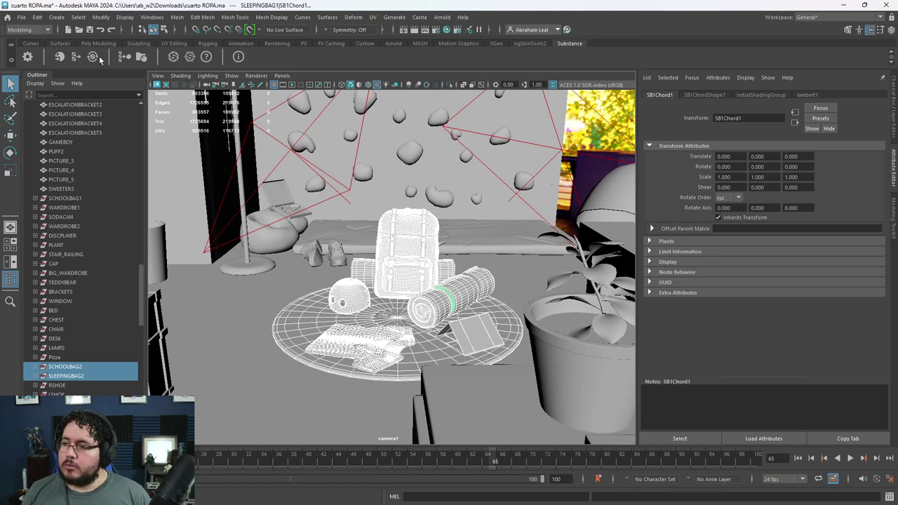
{"action": "left_click", "coordinate": [152, 17]}
{"action": "mouse_move", "coordinate": [207, 120]}
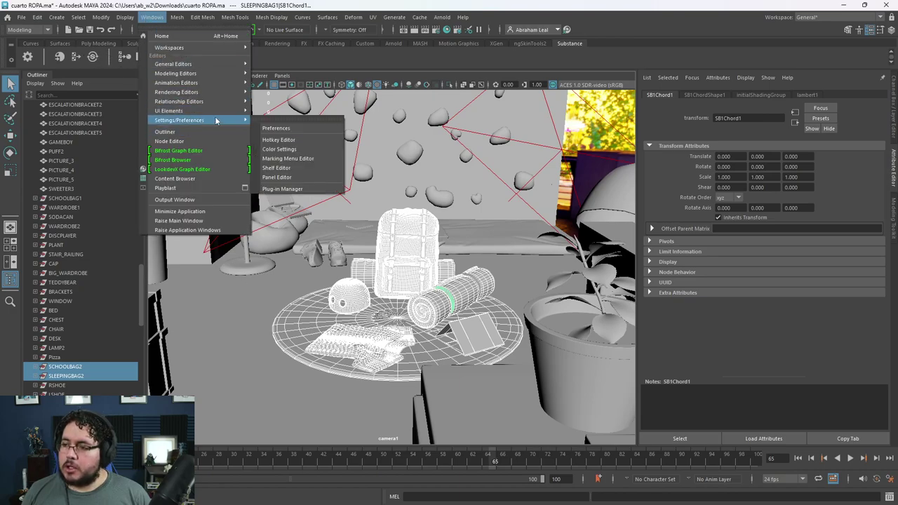
{"action": "left_click", "coordinate": [284, 189]}
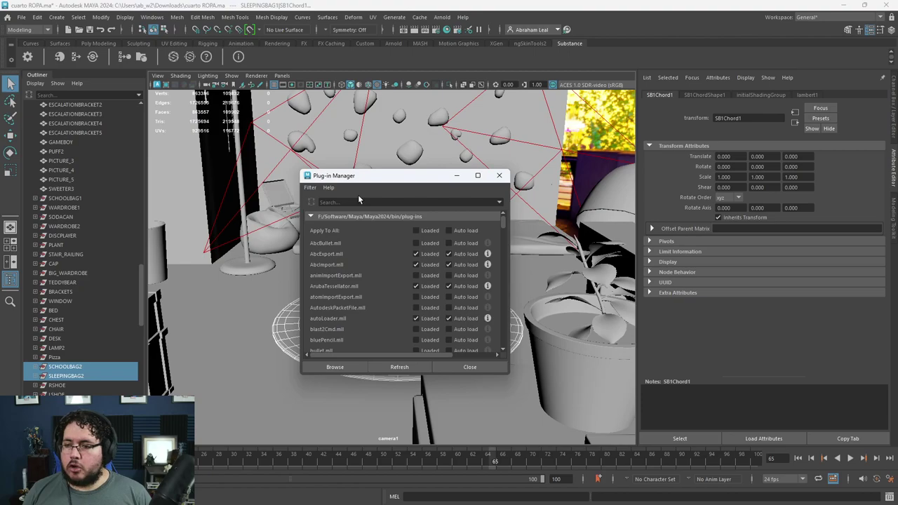
{"action": "left_click", "coordinate": [357, 203]}
{"action": "type", "text": "substa"}
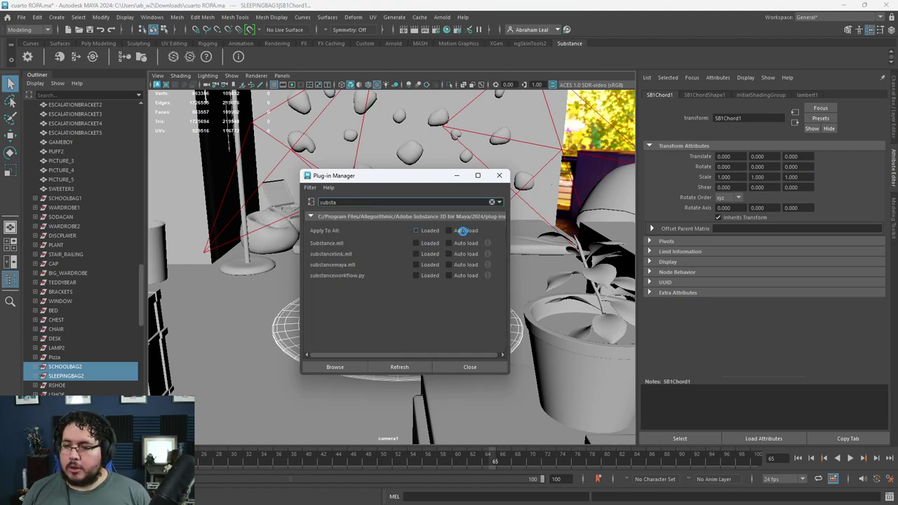
{"action": "left_click", "coordinate": [452, 230]}
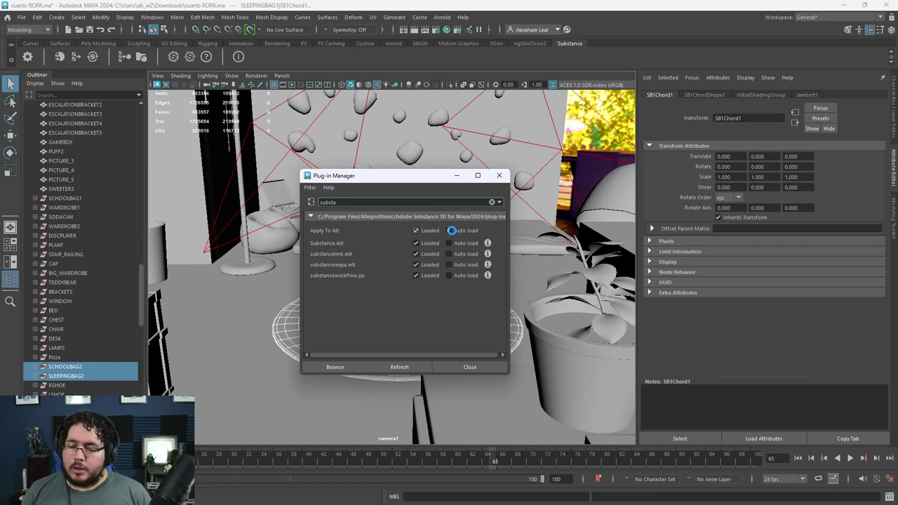
{"action": "left_click", "coordinate": [500, 176]}
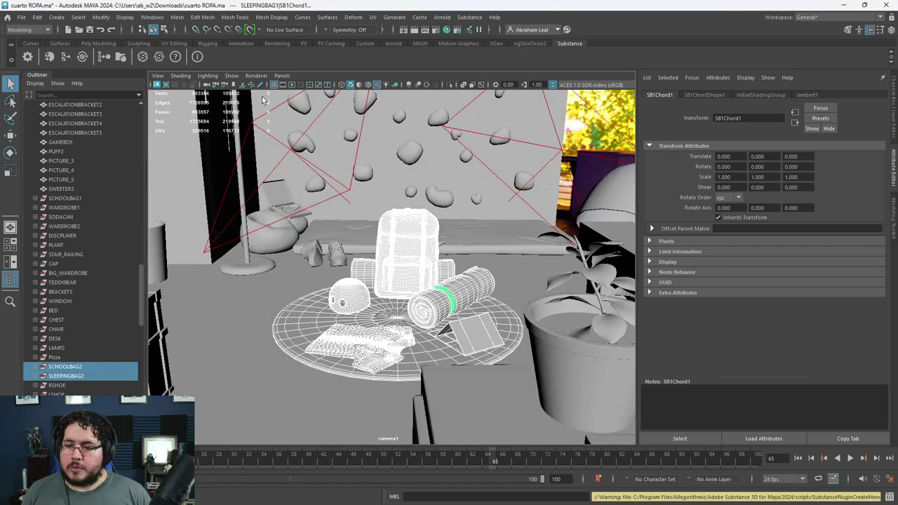
Start applying the Arnold workflow to image maps and browse for multiple maps in H:\00_ProyectosCritical\2023\NT_LIVE\assets\Nexus.
{"action": "left_click", "coordinate": [104, 57]}
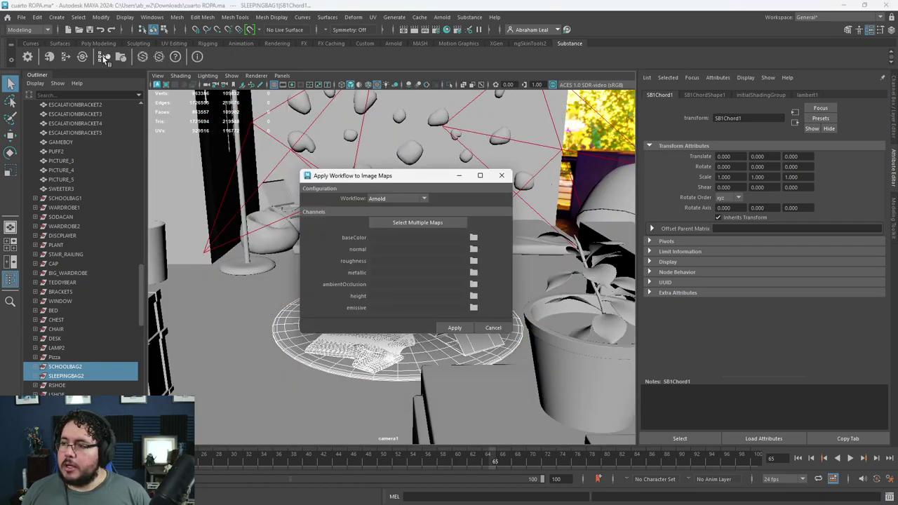
{"action": "left_click", "coordinate": [431, 223]}
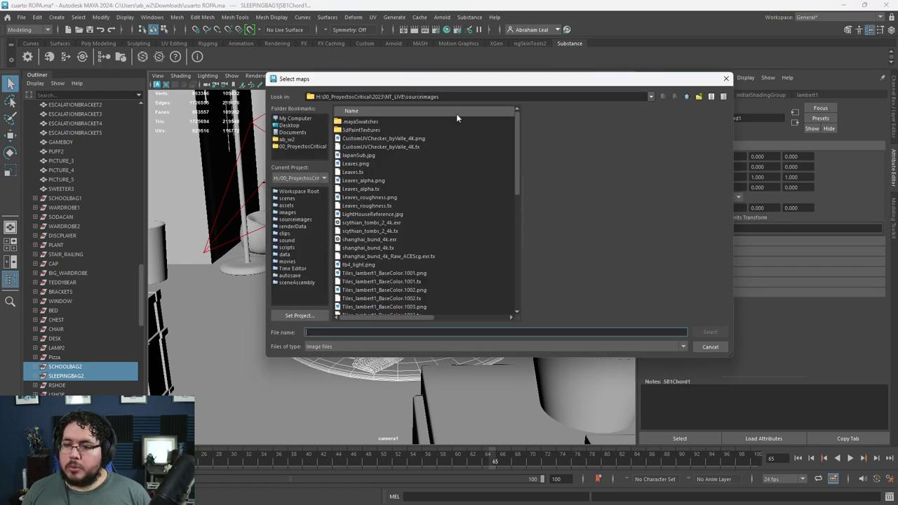
{"action": "type", "text": "H:\\00_ProyectosCritical\\2023\\NT_LIVE\\assets\\Nexus"}
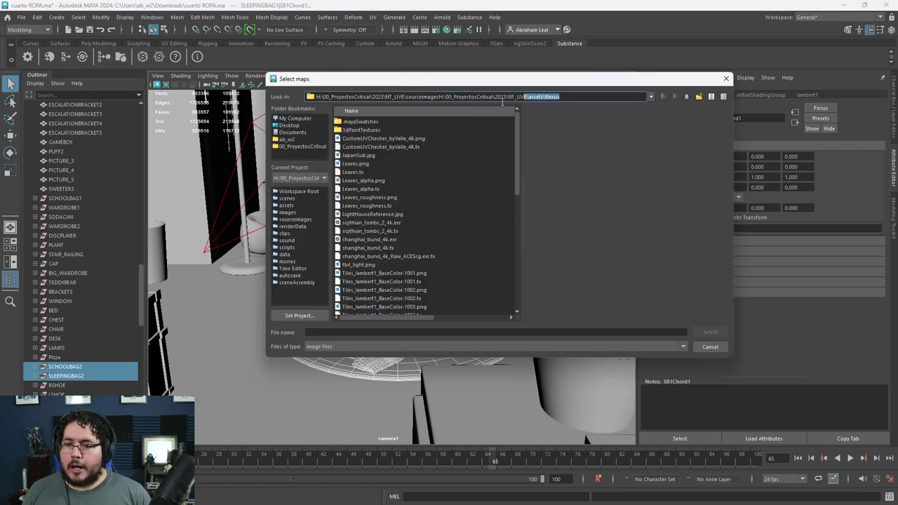
{"action": "left_click_drag", "start_coordinate": [559, 96], "coordinate": [300, 92]}
{"action": "type", "text": "H:\\00_ProyectosCritical\\2023\\NT_LIVE\\assets\\Nexus"}
{"action": "key", "text": "Return"}
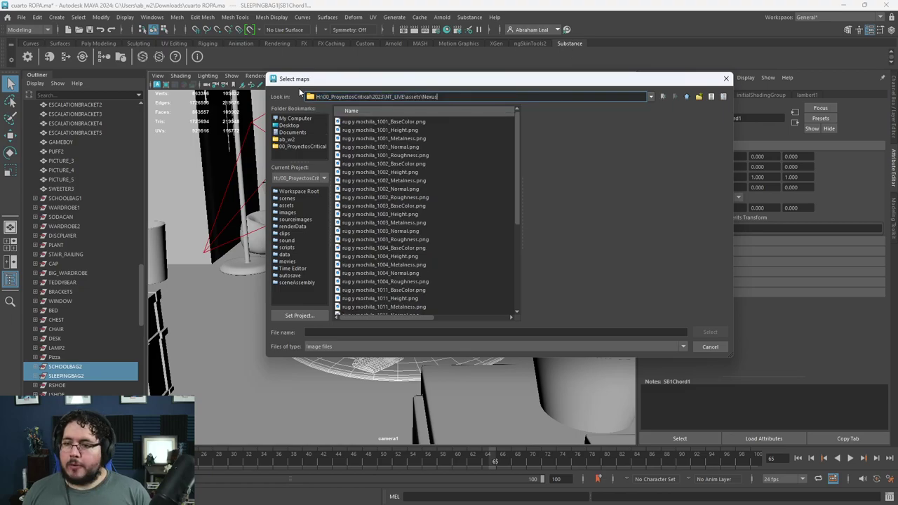
Load the five "rug y mochila_1001" maps, BaseColor, Height, Metalness, Normal and Roughness, and apply the workflow.
{"action": "left_click_drag", "start_coordinate": [388, 124], "coordinate": [407, 156]}
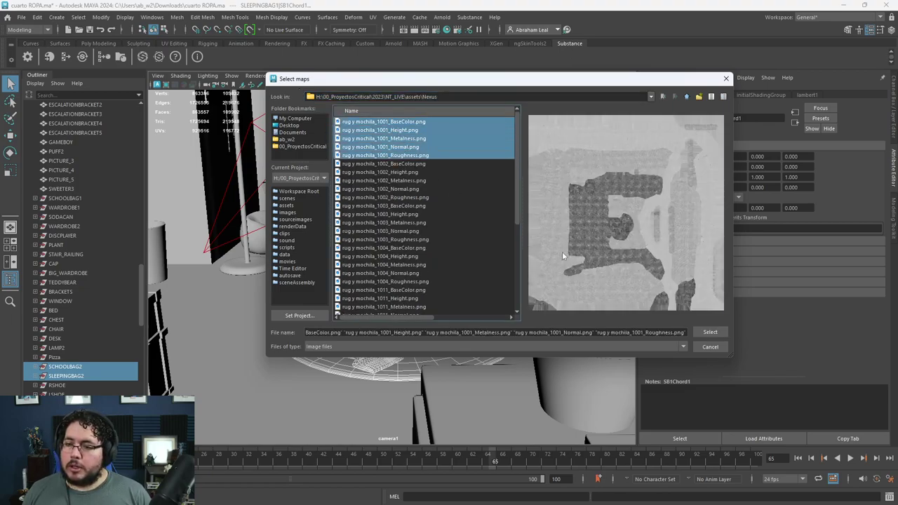
{"action": "left_click", "coordinate": [710, 331]}
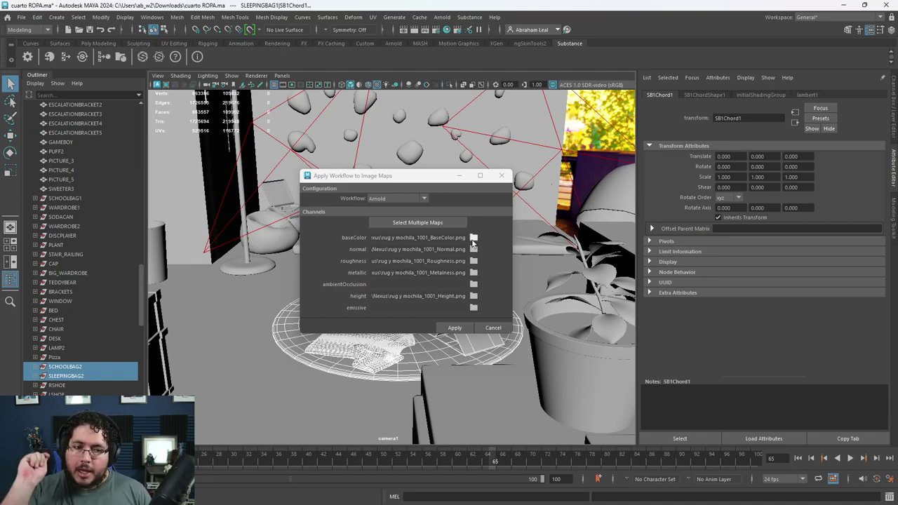
{"action": "left_click", "coordinate": [455, 328]}
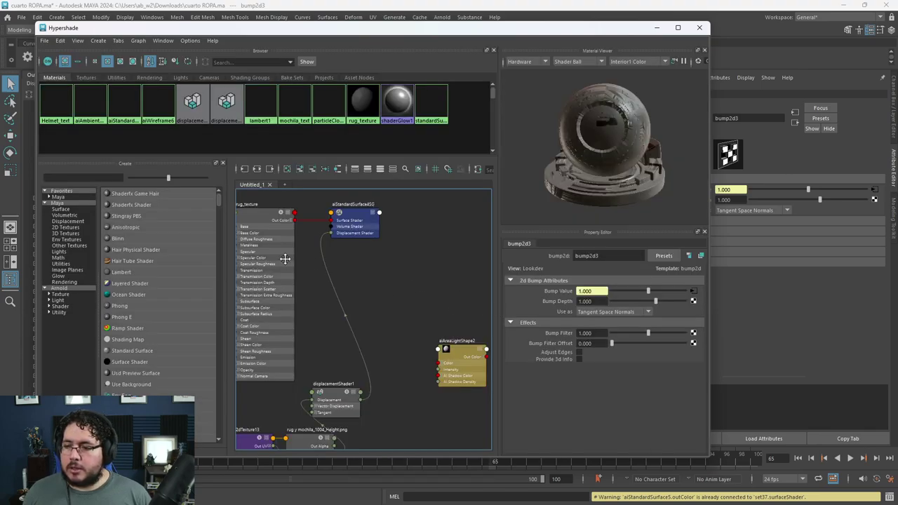
Graph the input and output connections of the aiStandardSurface5 material in the Hypershade.
{"action": "scroll", "coordinate": [401, 297], "scroll_direction": "down", "scroll_amount": 5}
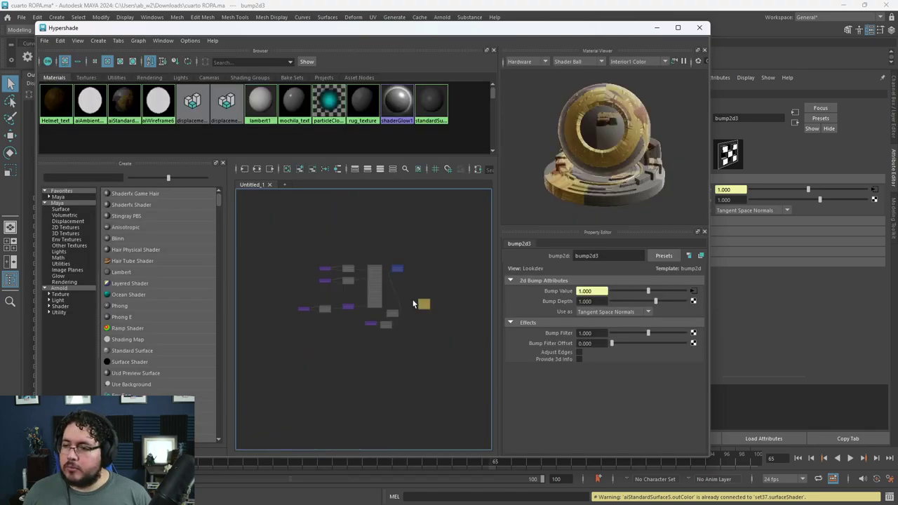
{"action": "left_click", "coordinate": [132, 111]}
{"action": "left_click", "coordinate": [256, 169]}
{"action": "scroll", "coordinate": [363, 281], "scroll_direction": "up", "scroll_amount": 7}
{"action": "middle_click_drag", "start_coordinate": [407, 254], "coordinate": [304, 214], "text": "alt"}
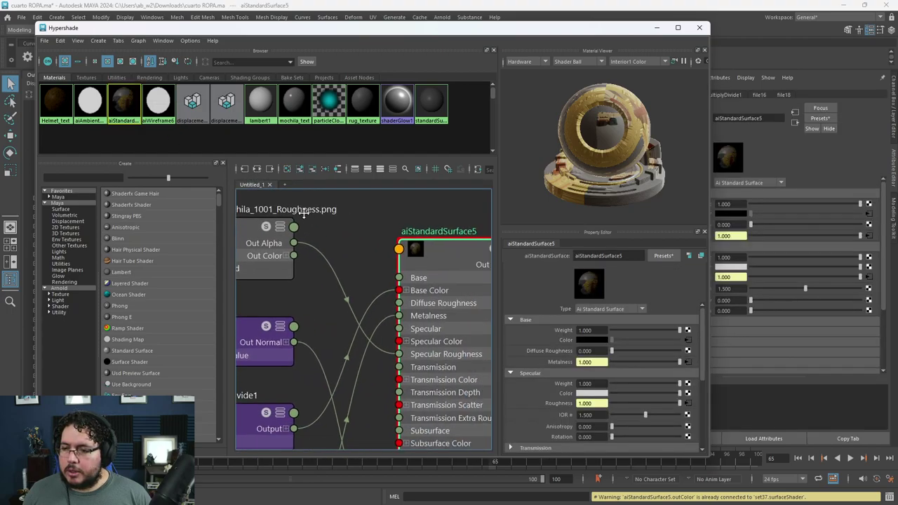
{"action": "left_click_drag", "start_coordinate": [452, 289], "coordinate": [429, 260]}
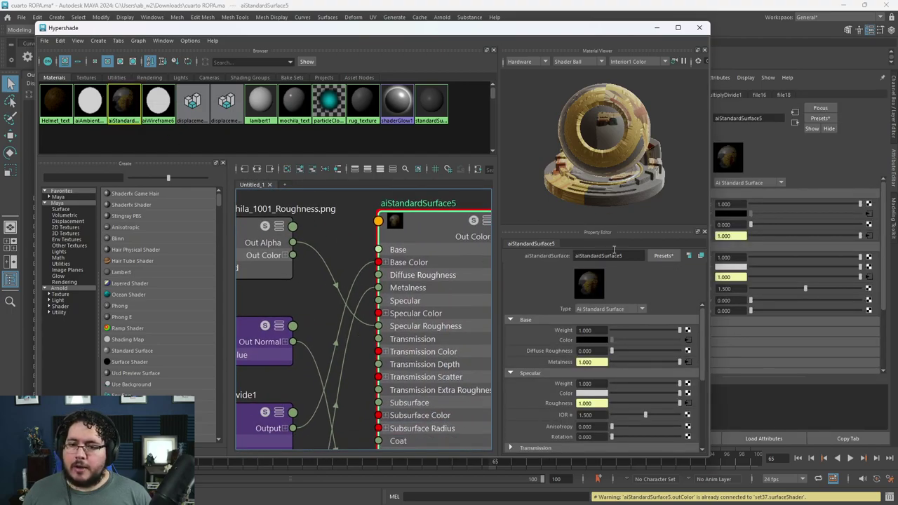
Rename the aiStandardSurface5 material as UDIM_mAT.
{"action": "left_click", "coordinate": [631, 257]}
{"action": "left_click_drag", "start_coordinate": [623, 257], "coordinate": [586, 259]}
{"action": "type", "text": "up"}
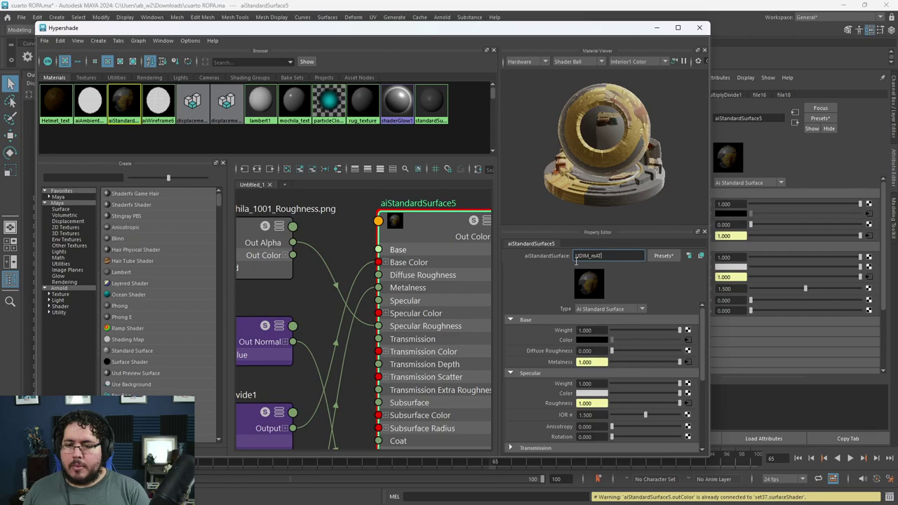
{"action": "key", "text": "Return"}
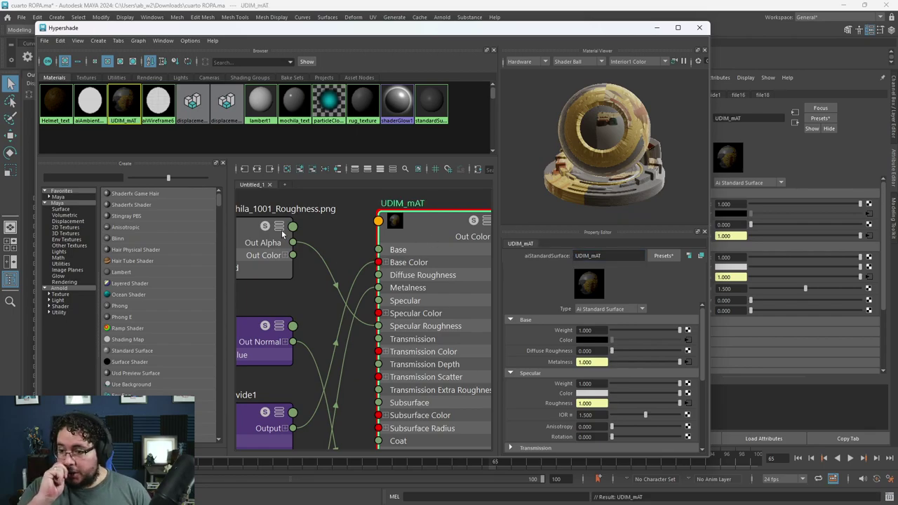
Graph the set37 shading group together with UDIM_mAT, including its Height map and displacement shader nodes.
{"action": "scroll", "coordinate": [290, 237], "scroll_direction": "down", "scroll_amount": 5}
{"action": "scroll", "coordinate": [308, 270], "scroll_direction": "up", "scroll_amount": 4}
{"action": "middle_click_drag", "start_coordinate": [307, 313], "coordinate": [347, 284], "text": "alt"}
{"action": "scroll", "coordinate": [445, 302], "scroll_direction": "down", "scroll_amount": 4}
{"action": "scroll", "coordinate": [408, 295], "scroll_direction": "up", "scroll_amount": 2}
{"action": "scroll", "coordinate": [365, 280], "scroll_direction": "down", "scroll_amount": 2}
{"action": "left_click", "coordinate": [472, 245]}
{"action": "left_click", "coordinate": [425, 260], "text": "shift"}
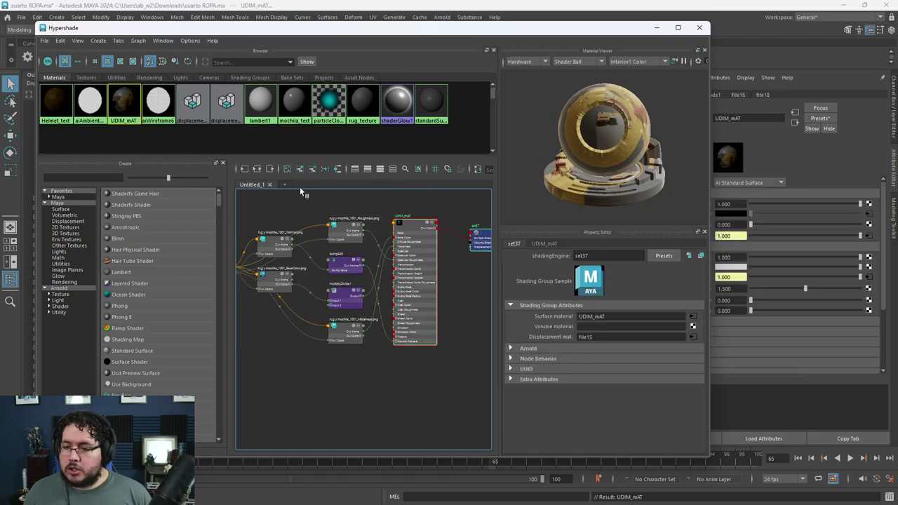
{"action": "left_click", "coordinate": [258, 169]}
{"action": "scroll", "coordinate": [436, 284], "scroll_direction": "up", "scroll_amount": 4}
{"action": "middle_click_drag", "start_coordinate": [377, 279], "coordinate": [389, 292], "text": "alt"}
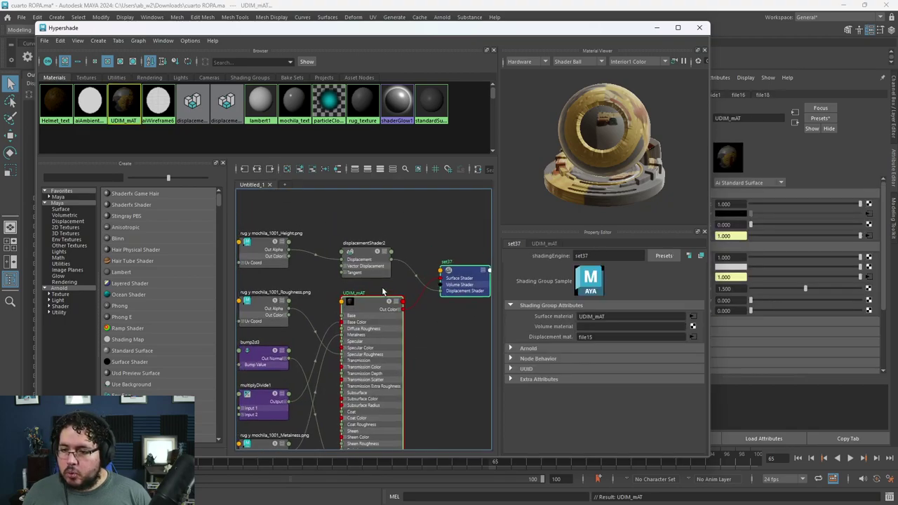
{"action": "scroll", "coordinate": [390, 294], "scroll_direction": "up", "scroll_amount": 5}
{"action": "scroll", "coordinate": [428, 330], "scroll_direction": "down", "scroll_amount": 5}
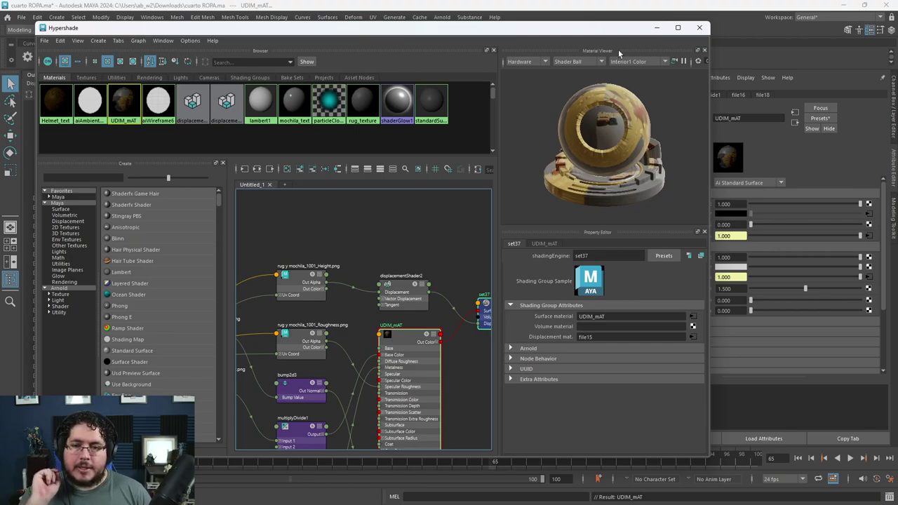
Minimize the Hypershade, select the RUG mesh and set its Arnold subdivision type to catclark with 4 iterations.
{"action": "left_click", "coordinate": [657, 28]}
{"action": "left_click", "coordinate": [433, 348]}
{"action": "key", "text": "f"}
{"action": "left_click_drag", "start_coordinate": [449, 252], "coordinate": [506, 301], "text": "alt"}
{"action": "key", "text": "f"}
{"action": "right_click_drag", "start_coordinate": [433, 269], "coordinate": [471, 329], "text": "alt"}
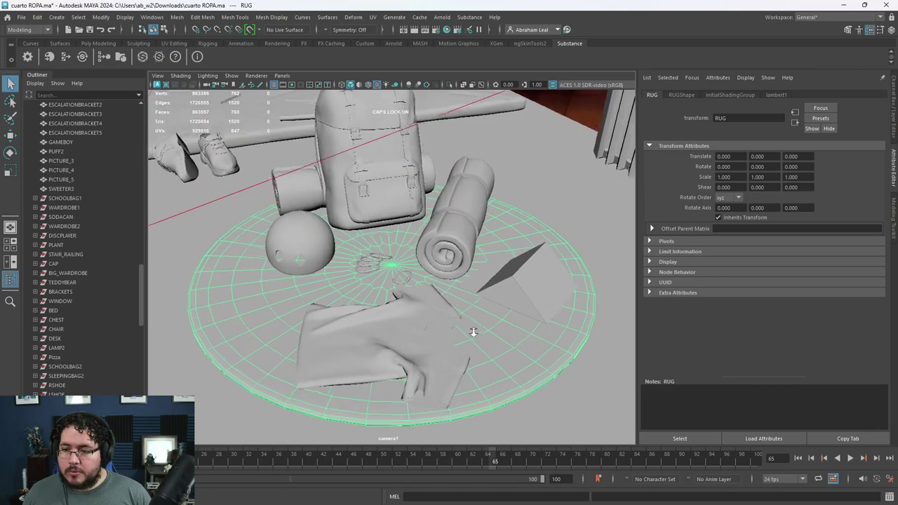
{"action": "scroll", "coordinate": [471, 328], "scroll_direction": "up", "scroll_amount": 2}
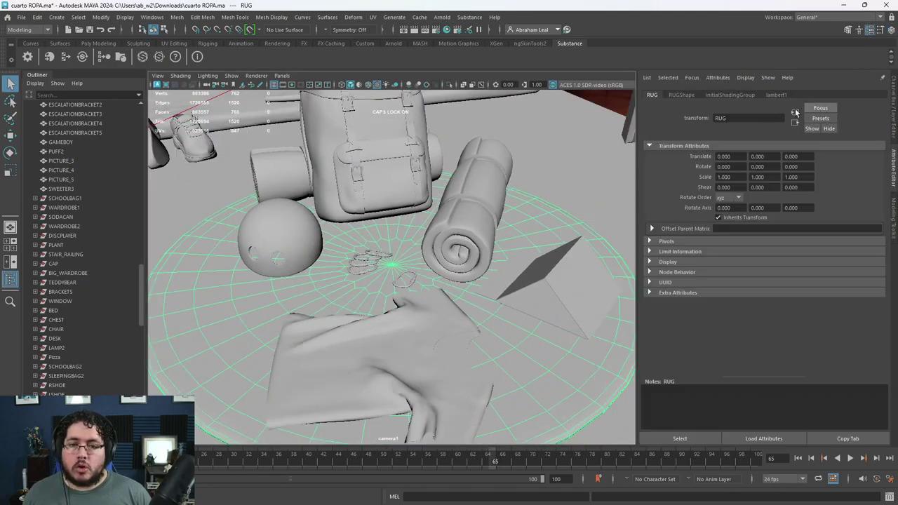
{"action": "left_click", "coordinate": [681, 95]}
{"action": "left_click", "coordinate": [650, 239]}
{"action": "scroll", "coordinate": [655, 240], "scroll_direction": "down", "scroll_amount": 5}
{"action": "left_click", "coordinate": [670, 312]}
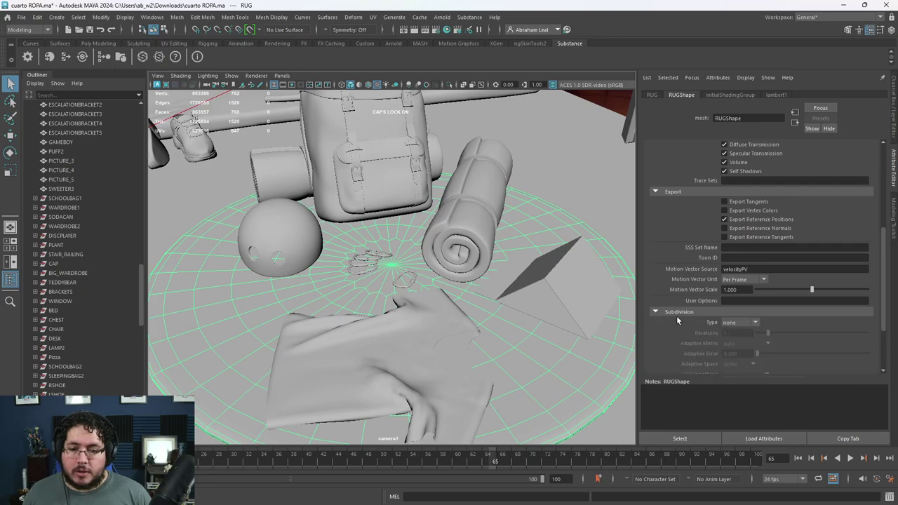
{"action": "left_click", "coordinate": [746, 325]}
{"action": "left_click", "coordinate": [735, 333]}
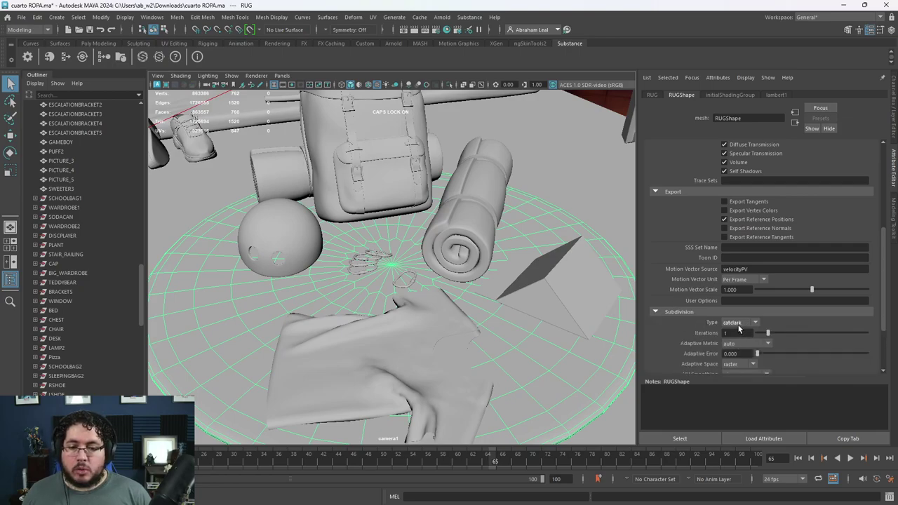
{"action": "left_click", "coordinate": [734, 334]}
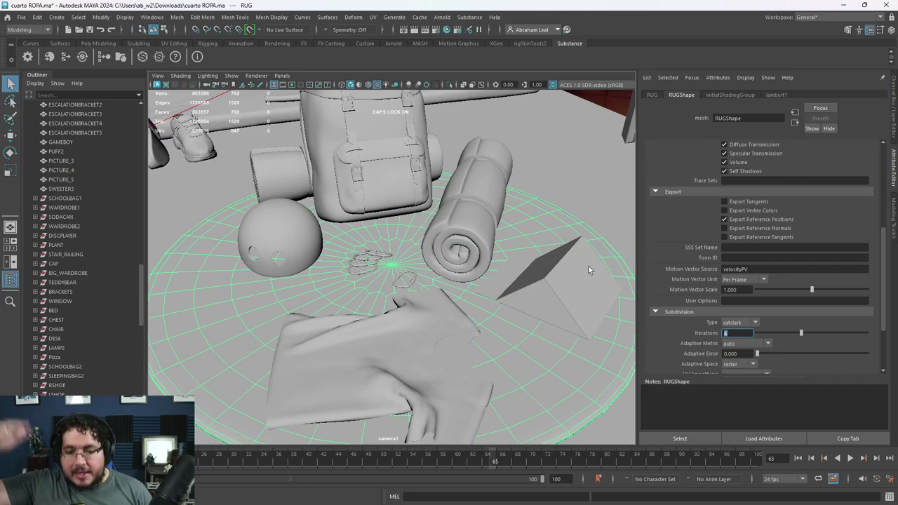
Delete the two area lights above the rug.
{"action": "scroll", "coordinate": [590, 270], "scroll_direction": "down", "scroll_amount": 8}
{"action": "left_click_drag", "start_coordinate": [591, 270], "coordinate": [512, 309], "text": "alt"}
{"action": "key", "text": "f"}
{"action": "left_click_drag", "start_coordinate": [433, 351], "coordinate": [378, 235], "text": "alt"}
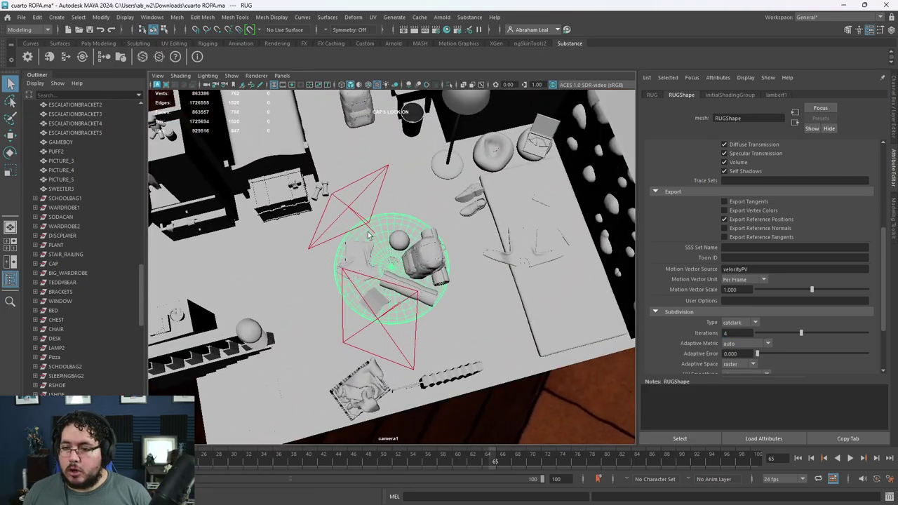
{"action": "left_click", "coordinate": [376, 203]}
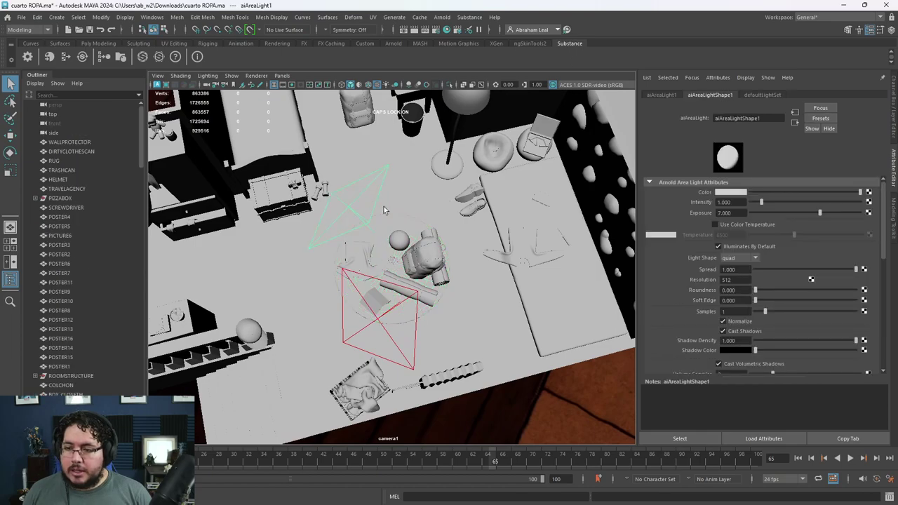
{"action": "key", "text": "Delete"}
{"action": "left_click", "coordinate": [377, 322]}
{"action": "key", "text": "Delete"}
Select the rug with all the objects lying on it, leaving out the surrounding room, and assign them the UDIM_mAT material.
{"action": "left_click_drag", "start_coordinate": [454, 209], "coordinate": [362, 337]}
{"action": "left_click", "coordinate": [431, 341], "text": "shift"}
{"action": "left_click", "coordinate": [485, 407], "text": "shift"}
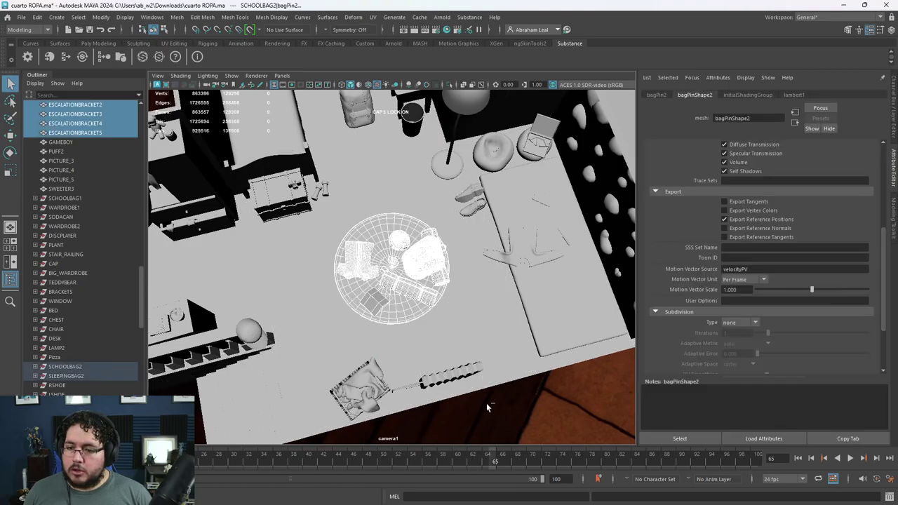
{"action": "right_click_drag", "start_coordinate": [421, 301], "coordinate": [456, 295], "text": "alt"}
{"action": "left_click_drag", "start_coordinate": [464, 330], "coordinate": [402, 280], "text": "alt"}
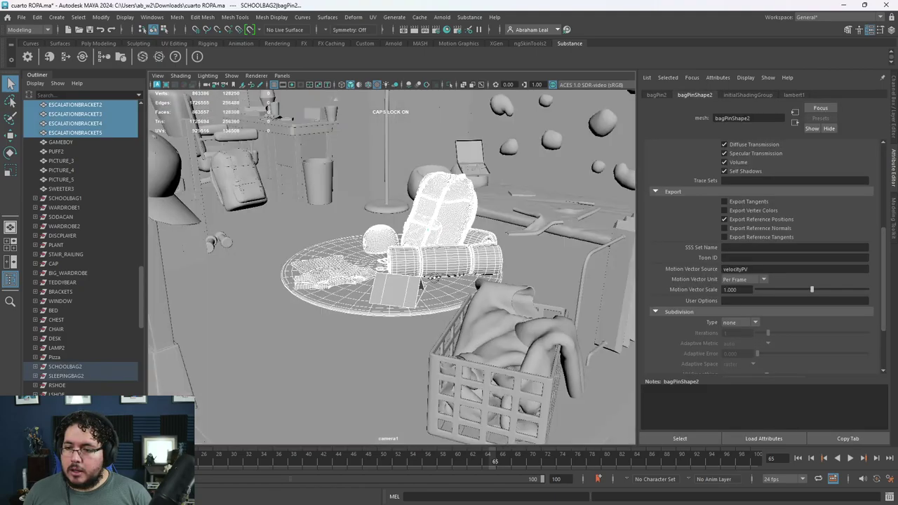
{"action": "right_click_drag", "start_coordinate": [361, 270], "coordinate": [439, 438], "text": "alt"}
{"action": "left_click_drag", "start_coordinate": [439, 437], "coordinate": [558, 302], "text": "alt"}
{"action": "right_click_drag", "start_coordinate": [596, 183], "coordinate": [461, 184], "text": "alt"}
{"action": "middle_click_drag", "start_coordinate": [462, 184], "coordinate": [391, 241], "text": "alt"}
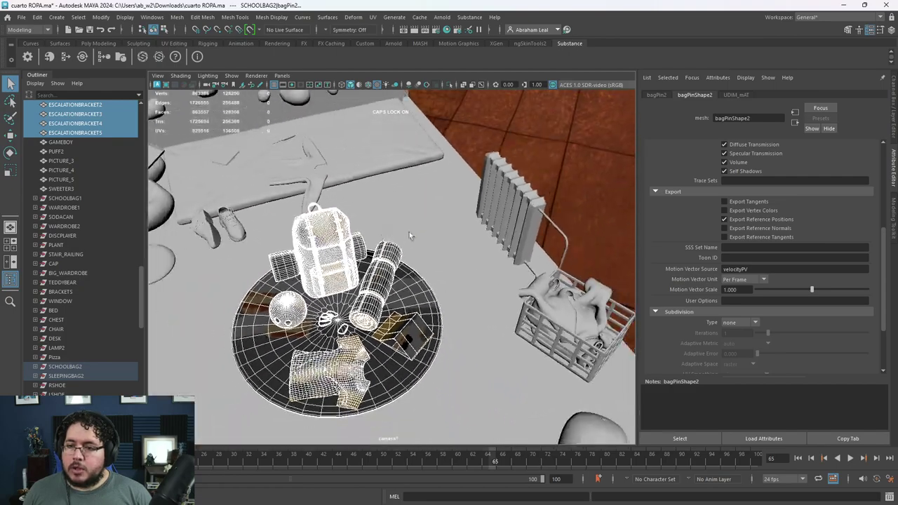
Clear the objects' selection and examine the textures on the rug, backpack, helmet and sleeping bags from several angles.
{"action": "left_click", "coordinate": [570, 188]}
{"action": "right_click_drag", "start_coordinate": [391, 280], "coordinate": [423, 314], "text": "alt"}
{"action": "left_click_drag", "start_coordinate": [423, 316], "coordinate": [321, 313], "text": "alt"}
{"action": "right_click_drag", "start_coordinate": [321, 313], "coordinate": [457, 307], "text": "alt"}
{"action": "left_click_drag", "start_coordinate": [457, 307], "coordinate": [483, 309], "text": "alt"}
{"action": "right_click_drag", "start_coordinate": [483, 311], "coordinate": [425, 306], "text": "alt"}
{"action": "left_click_drag", "start_coordinate": [425, 306], "coordinate": [402, 288], "text": "alt"}
{"action": "right_click_drag", "start_coordinate": [402, 288], "coordinate": [444, 294], "text": "alt"}
{"action": "left_click_drag", "start_coordinate": [444, 294], "coordinate": [407, 282], "text": "alt"}
{"action": "scroll", "coordinate": [434, 316], "scroll_direction": "up", "scroll_amount": 3}
{"action": "middle_click_drag", "start_coordinate": [407, 281], "coordinate": [427, 305], "text": "alt"}
{"action": "right_click_drag", "start_coordinate": [426, 305], "coordinate": [325, 283], "text": "alt"}
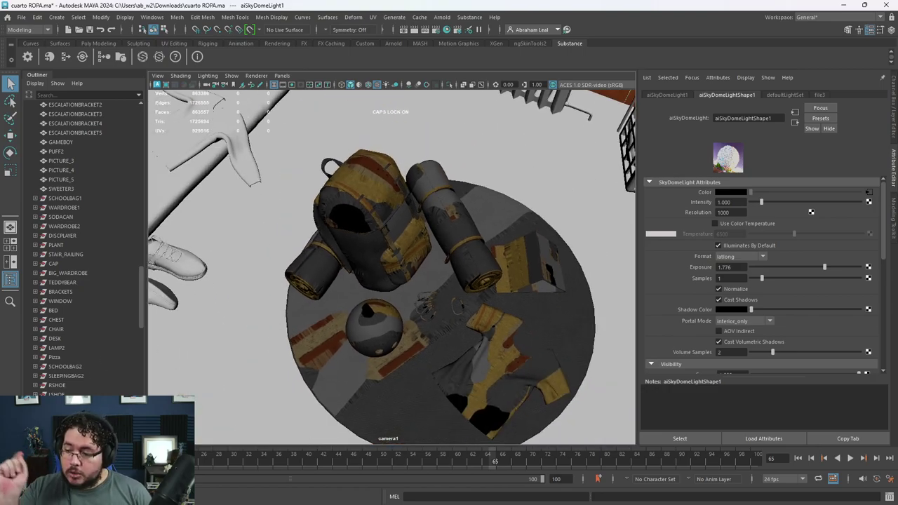
Return to the Hypershade and set the UV tiling mode of the 1001 BaseColor file node to UDIM (Mari).
{"action": "key", "text": "alt+Tab"}
{"action": "scroll", "coordinate": [353, 316], "scroll_direction": "down", "scroll_amount": 3}
{"action": "scroll", "coordinate": [353, 337], "scroll_direction": "up", "scroll_amount": 5}
{"action": "middle_click_drag", "start_coordinate": [344, 340], "coordinate": [417, 301], "text": "alt"}
{"action": "scroll", "coordinate": [349, 339], "scroll_direction": "down", "scroll_amount": 3}
{"action": "middle_click_drag", "start_coordinate": [338, 347], "coordinate": [387, 274], "text": "alt"}
{"action": "scroll", "coordinate": [405, 378], "scroll_direction": "up", "scroll_amount": 3}
{"action": "middle_click_drag", "start_coordinate": [273, 201], "coordinate": [333, 298], "text": "alt"}
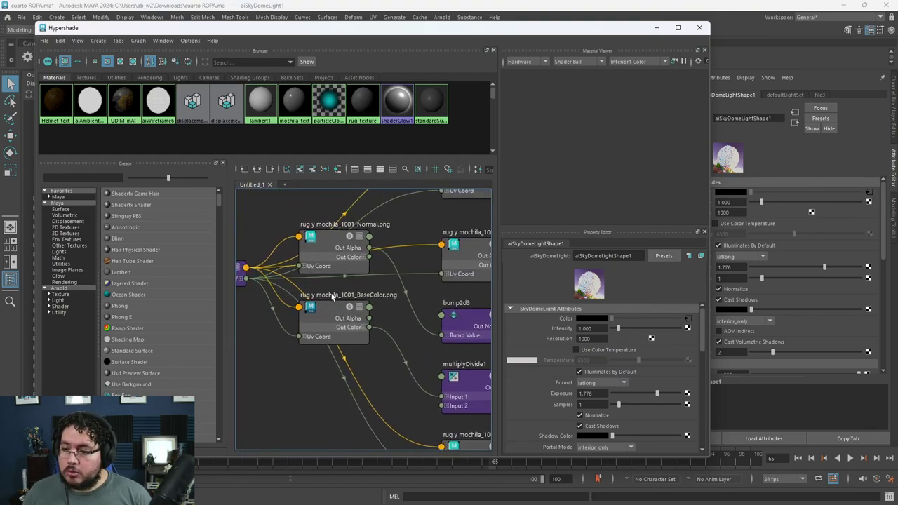
{"action": "left_click", "coordinate": [340, 319]}
{"action": "left_click", "coordinate": [610, 335]}
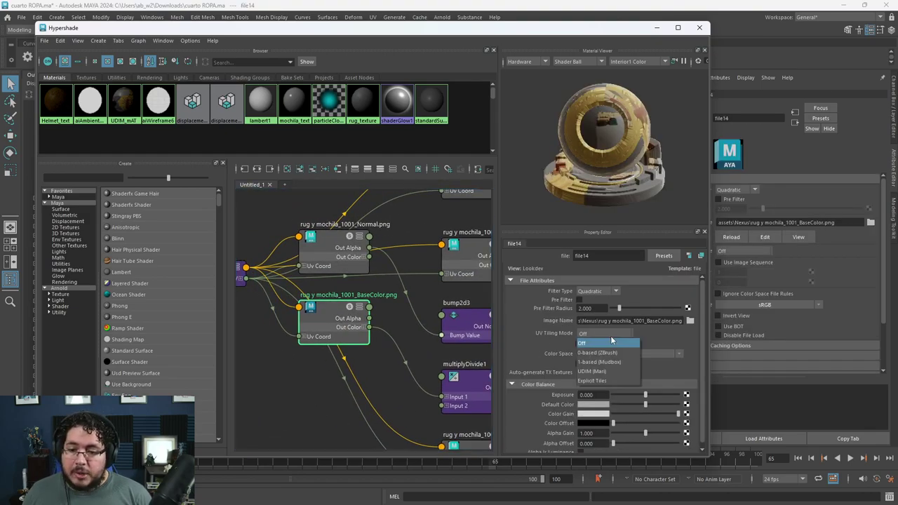
{"action": "left_click", "coordinate": [596, 371]}
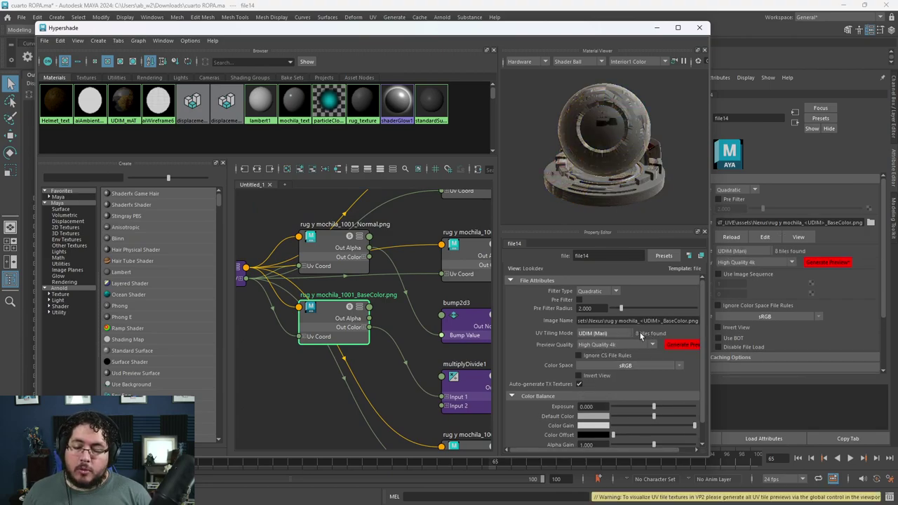
Set the BaseColor file's preview quality to Low Quality 1k and generate the UV tile preview.
{"action": "left_click", "coordinate": [653, 345]}
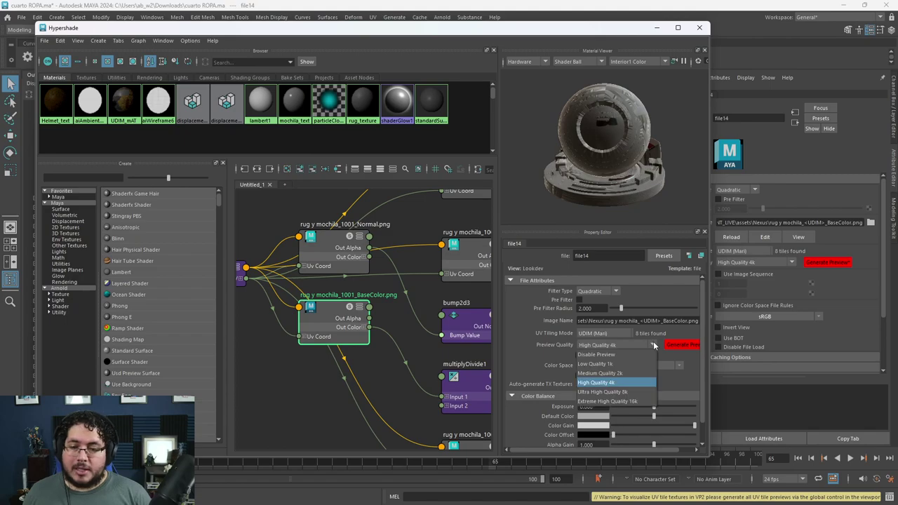
{"action": "left_click", "coordinate": [623, 364]}
{"action": "left_click", "coordinate": [665, 345]}
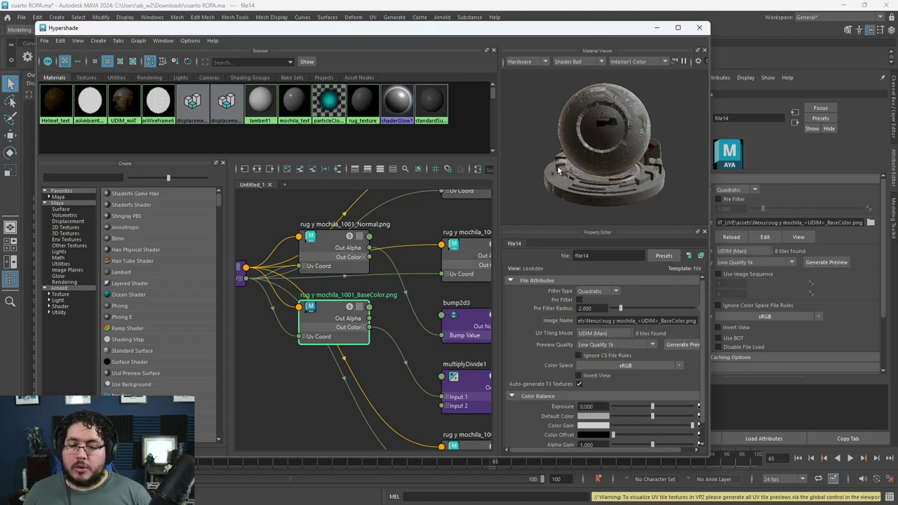
Minimize the Hypershade and examine the tiled base color on the backpack, sleeping bag, helmet and carabiners up close.
{"action": "left_click", "coordinate": [660, 29]}
{"action": "left_click_drag", "start_coordinate": [415, 288], "coordinate": [380, 262], "text": "alt"}
{"action": "right_click_drag", "start_coordinate": [379, 263], "coordinate": [491, 329], "text": "alt"}
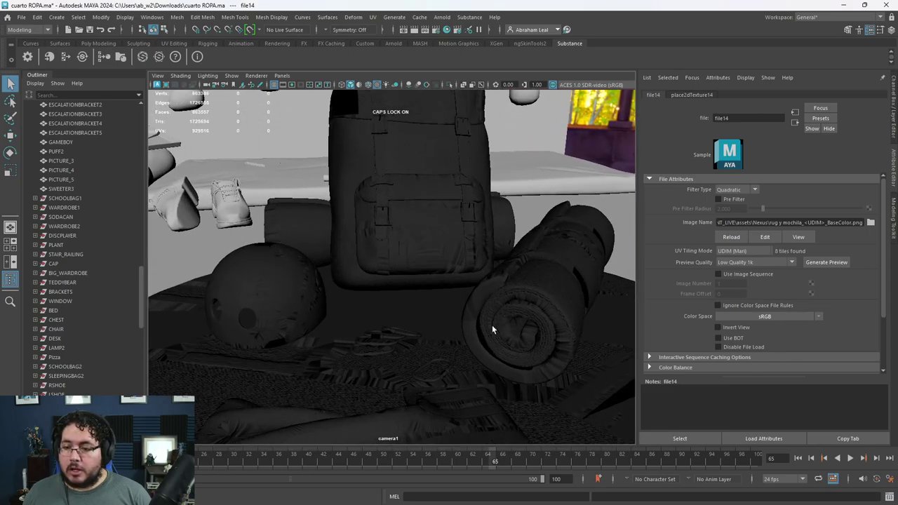
{"action": "left_click_drag", "start_coordinate": [445, 357], "coordinate": [485, 343], "text": "alt"}
{"action": "right_click_drag", "start_coordinate": [485, 342], "coordinate": [370, 282], "text": "alt"}
{"action": "left_click_drag", "start_coordinate": [369, 282], "coordinate": [389, 278], "text": "alt"}
{"action": "right_click_drag", "start_coordinate": [389, 278], "coordinate": [507, 304], "text": "alt"}
{"action": "left_click_drag", "start_coordinate": [507, 304], "coordinate": [450, 287], "text": "alt"}
{"action": "right_click_drag", "start_coordinate": [367, 329], "coordinate": [297, 287], "text": "alt"}
Select the ESCALATIONBRACKET3 carabiner and inspect its UV shells against the texture tiles in the UV Editor.
{"action": "left_click", "coordinate": [321, 273]}
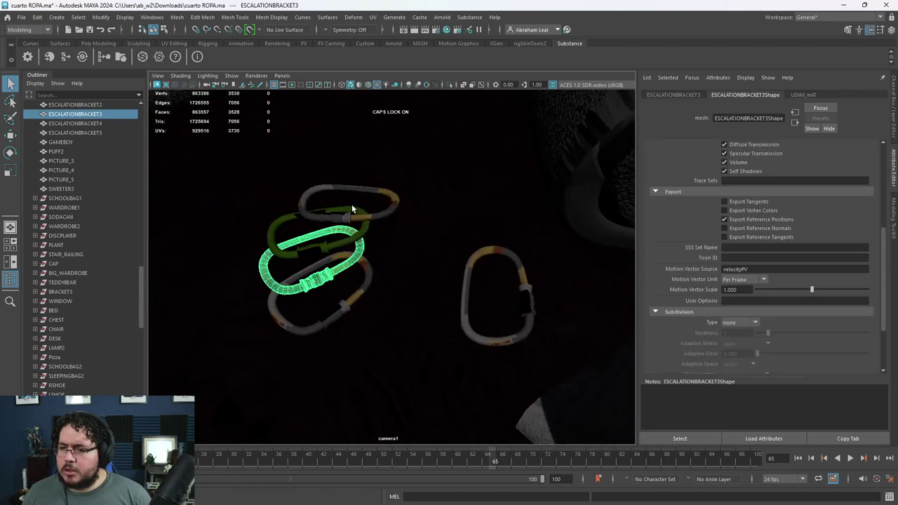
{"action": "left_click", "coordinate": [373, 17]}
{"action": "left_click", "coordinate": [386, 35]}
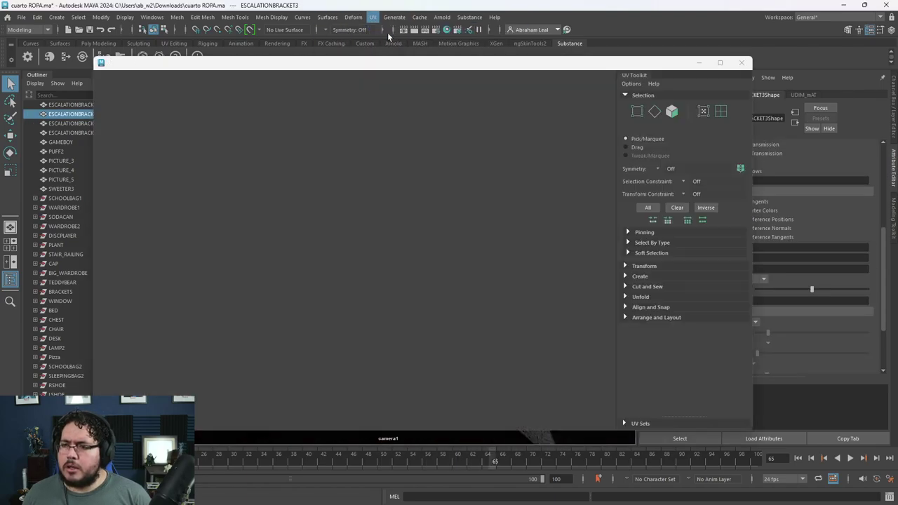
{"action": "scroll", "coordinate": [410, 289], "scroll_direction": "up", "scroll_amount": 3}
{"action": "scroll", "coordinate": [410, 289], "scroll_direction": "down", "scroll_amount": 3}
{"action": "scroll", "coordinate": [221, 320], "scroll_direction": "up", "scroll_amount": 6}
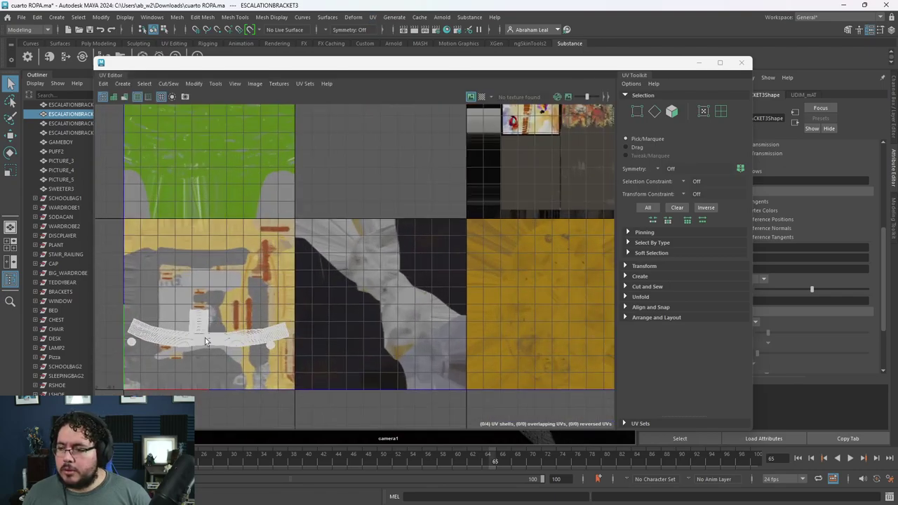
Move the UV Editor off the scene view and check which texture tiles the grouped carabiners' UV shells occupy.
{"action": "scroll", "coordinate": [219, 313], "scroll_direction": "down", "scroll_amount": 3}
{"action": "middle_click_drag", "start_coordinate": [227, 260], "coordinate": [352, 280], "text": "alt"}
{"action": "right_click_drag", "start_coordinate": [335, 337], "coordinate": [303, 300]}
{"action": "left_click_drag", "start_coordinate": [406, 65], "coordinate": [830, 94]}
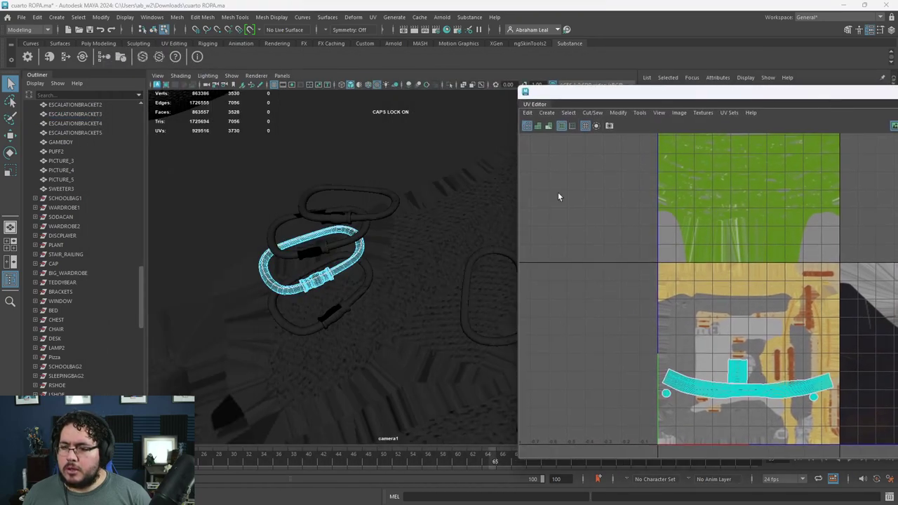
{"action": "middle_click_drag", "start_coordinate": [383, 277], "coordinate": [332, 264], "text": "alt"}
{"action": "left_click", "coordinate": [276, 237]}
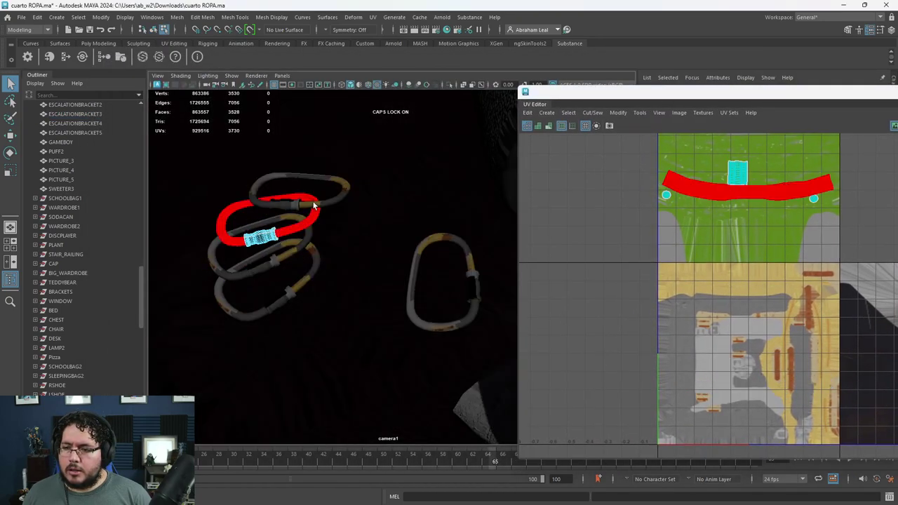
Select all UV shells of ESCALATIONBRACKET2, 3 and 5 and move them up one tile (1.0000) onto the green texture.
{"action": "left_click", "coordinate": [327, 202]}
{"action": "left_click", "coordinate": [310, 245], "text": "shift"}
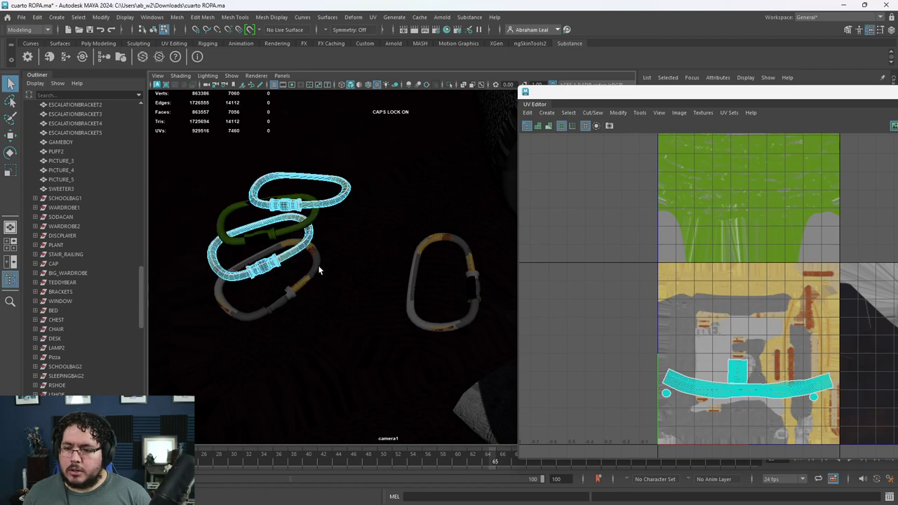
{"action": "left_click", "coordinate": [319, 269], "text": "shift"}
{"action": "scroll", "coordinate": [578, 299], "scroll_direction": "down", "scroll_amount": 3}
{"action": "middle_click_drag", "start_coordinate": [686, 327], "coordinate": [647, 293], "text": "alt"}
{"action": "right_click_drag", "start_coordinate": [671, 300], "coordinate": [671, 326]}
{"action": "left_click_drag", "start_coordinate": [570, 274], "coordinate": [726, 365]}
{"action": "left_click_drag", "start_coordinate": [742, 91], "coordinate": [473, 76]}
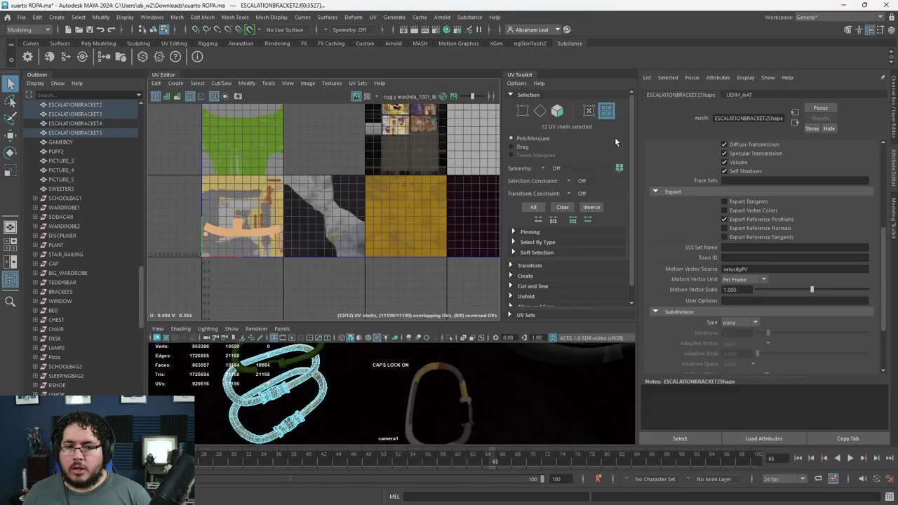
{"action": "left_click_drag", "start_coordinate": [160, 75], "coordinate": [267, 73]}
{"action": "left_click_drag", "start_coordinate": [167, 81], "coordinate": [792, 212]}
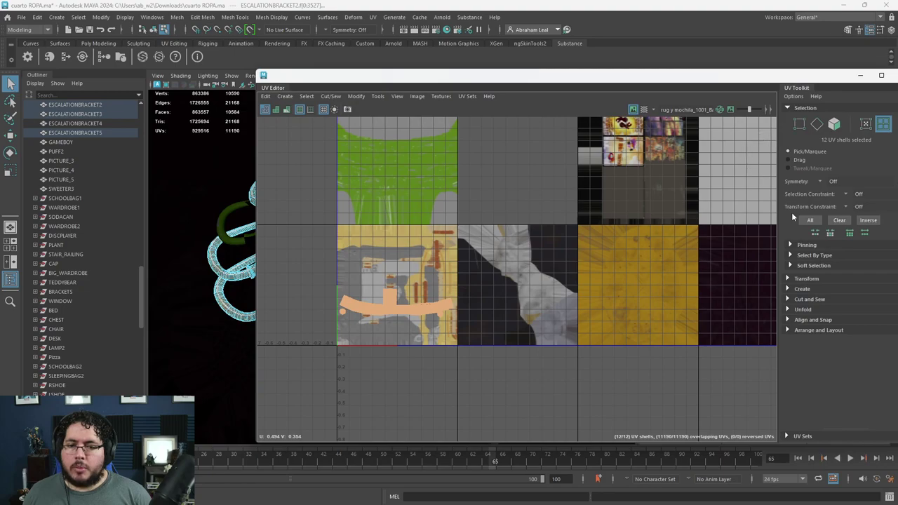
{"action": "left_click", "coordinate": [789, 279]}
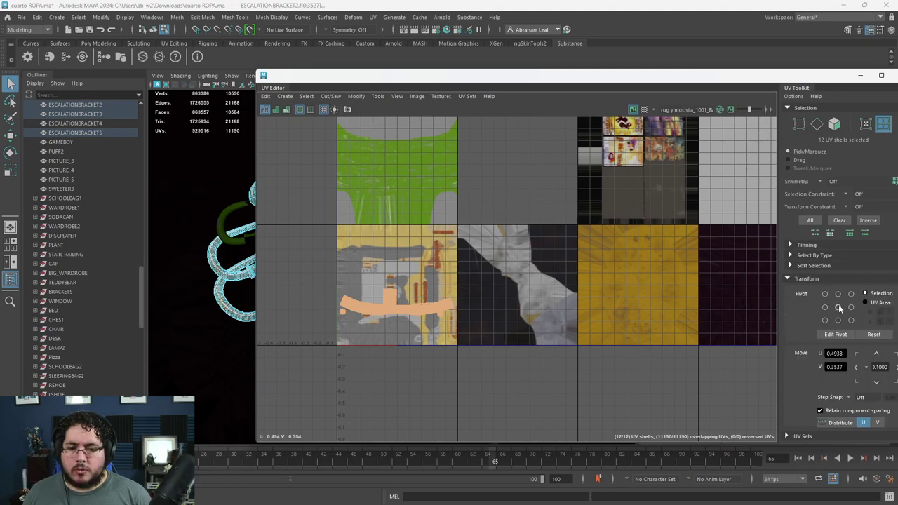
{"action": "left_click", "coordinate": [877, 353]}
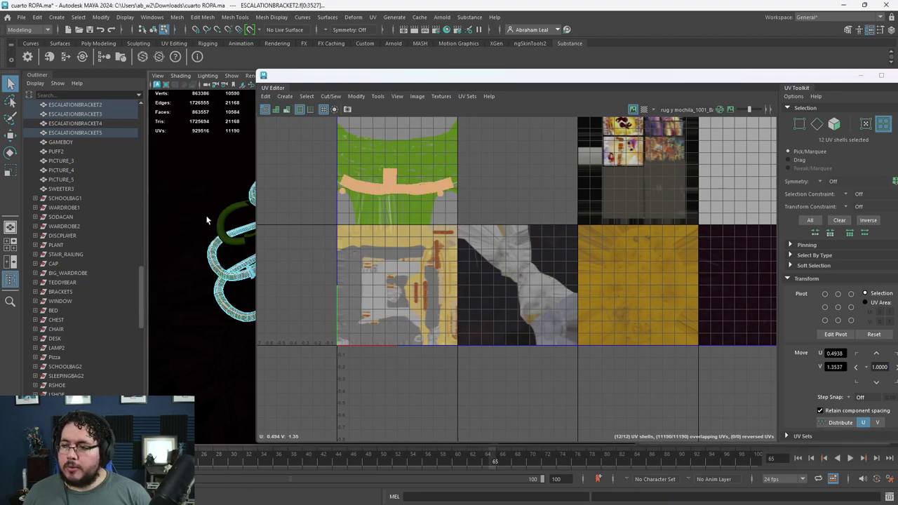
Select the separate ESCALATIONBRACKET1 carabiner and move all its UV shells up by 1.0000 onto the green tile.
{"action": "left_click", "coordinate": [227, 257]}
{"action": "left_click_drag", "start_coordinate": [332, 78], "coordinate": [185, 122]}
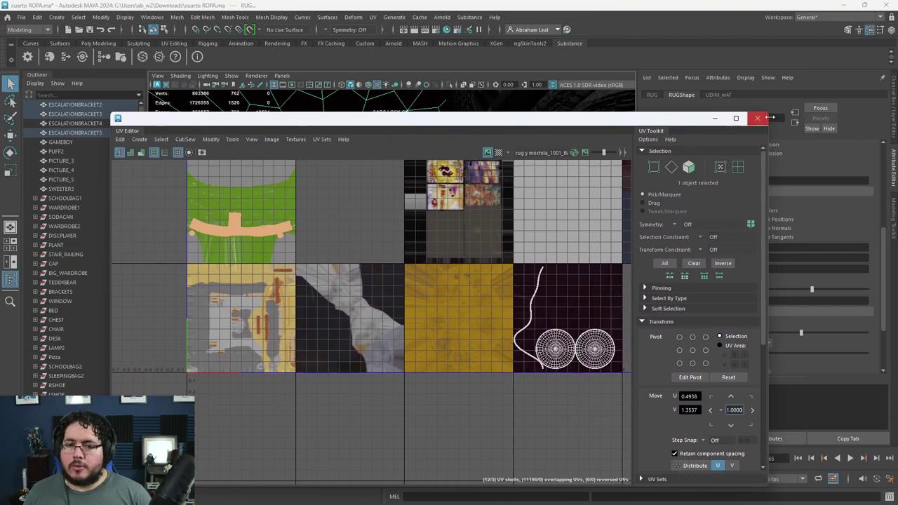
{"action": "left_click_drag", "start_coordinate": [770, 114], "coordinate": [510, 219]}
{"action": "left_click_drag", "start_coordinate": [325, 231], "coordinate": [170, 170]}
{"action": "left_click_drag", "start_coordinate": [601, 278], "coordinate": [471, 318], "text": "alt"}
{"action": "left_click", "coordinate": [471, 318]}
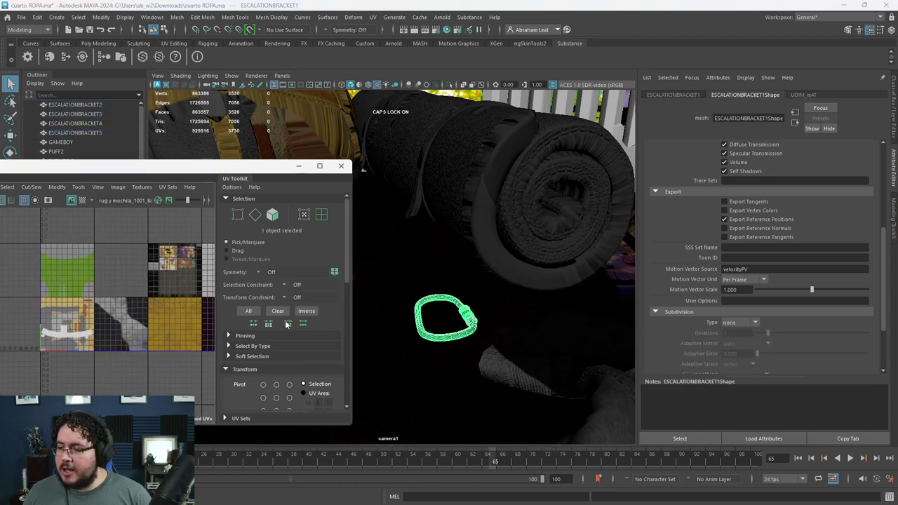
{"action": "scroll", "coordinate": [293, 385], "scroll_direction": "down", "scroll_amount": 3}
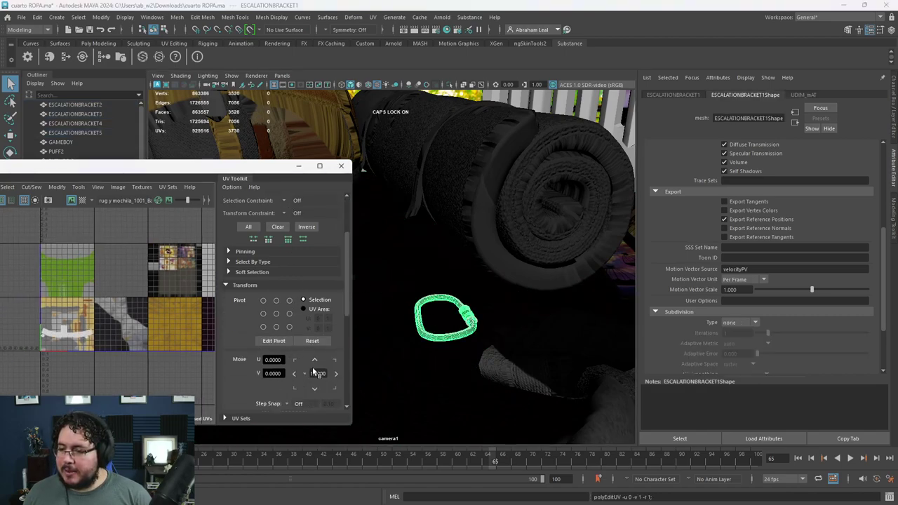
{"action": "right_click_drag", "start_coordinate": [95, 348], "coordinate": [96, 376]}
{"action": "left_click_drag", "start_coordinate": [7, 287], "coordinate": [143, 365]}
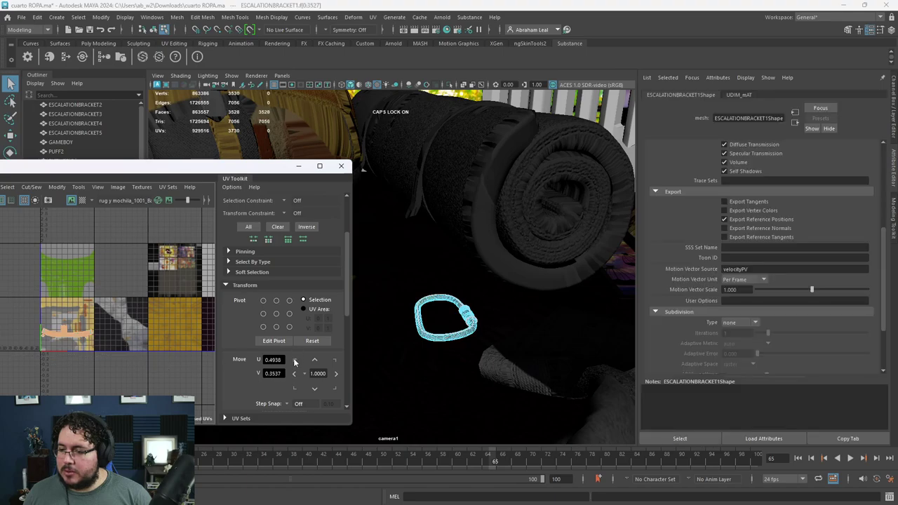
Select the rolled sleeping bag with both its cords and move all their UV shells three tiles in positive U onto the blue texture.
{"action": "right_click_drag", "start_coordinate": [427, 173], "coordinate": [494, 140]}
{"action": "left_click", "coordinate": [493, 140]}
{"action": "left_click_drag", "start_coordinate": [493, 141], "coordinate": [488, 205], "text": "alt"}
{"action": "left_click", "coordinate": [423, 133], "text": "shift"}
{"action": "left_click_drag", "start_coordinate": [474, 140], "coordinate": [412, 196], "text": "alt"}
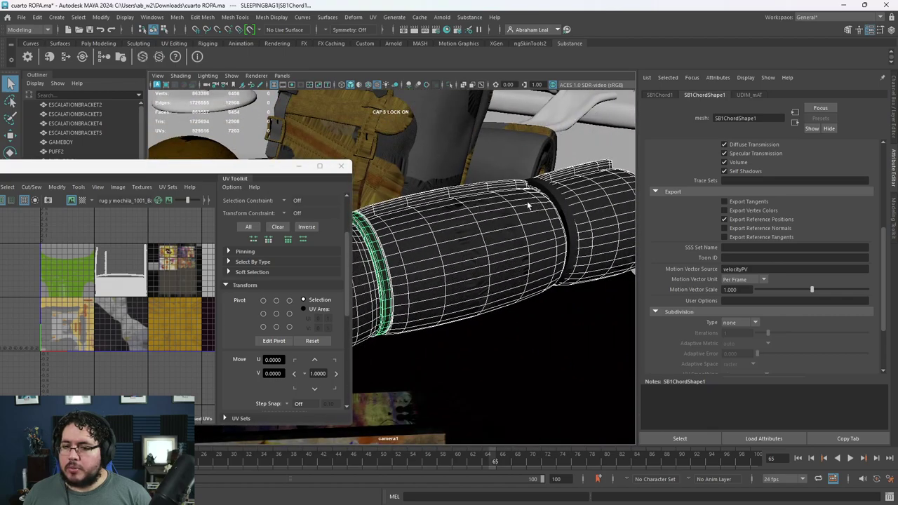
{"action": "left_click", "coordinate": [556, 203]}
{"action": "scroll", "coordinate": [160, 290], "scroll_direction": "up", "scroll_amount": 4}
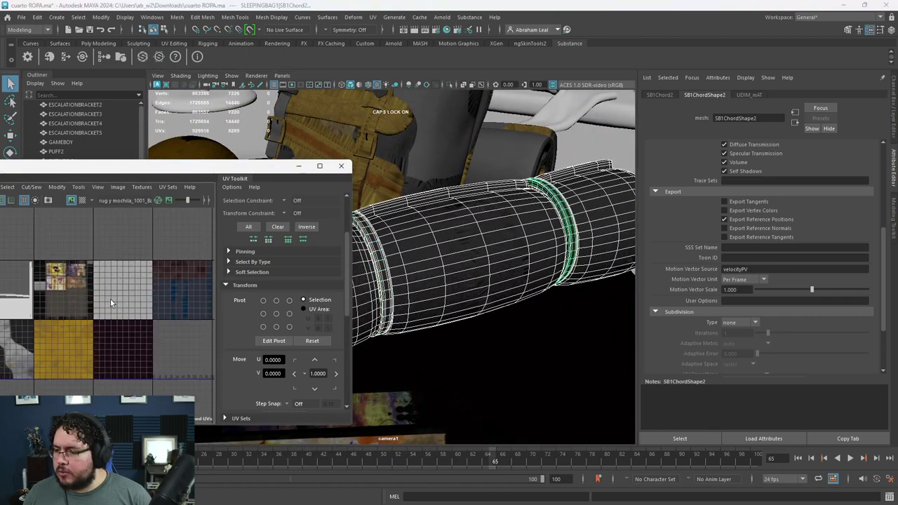
{"action": "middle_click_drag", "start_coordinate": [146, 305], "coordinate": [520, 254], "text": "alt"}
{"action": "scroll", "coordinate": [134, 314], "scroll_direction": "down", "scroll_amount": 4}
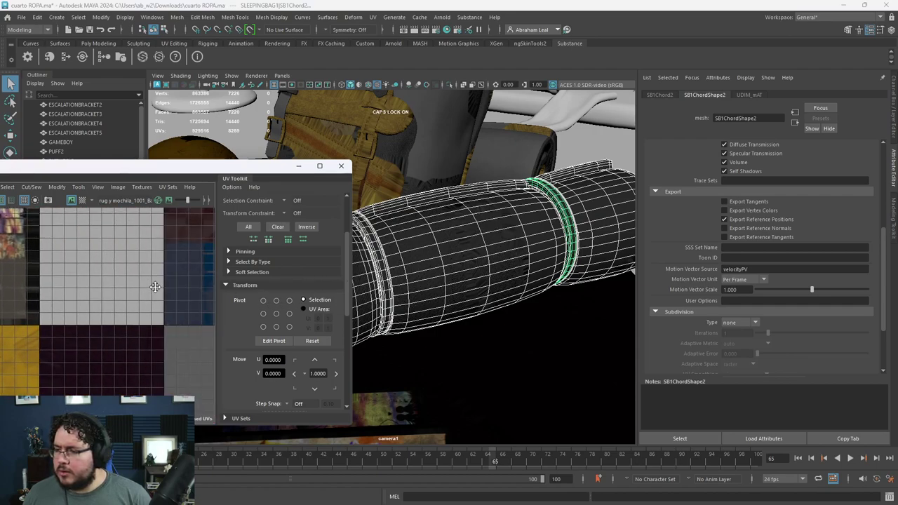
{"action": "middle_click_drag", "start_coordinate": [133, 314], "coordinate": [191, 314], "text": "alt"}
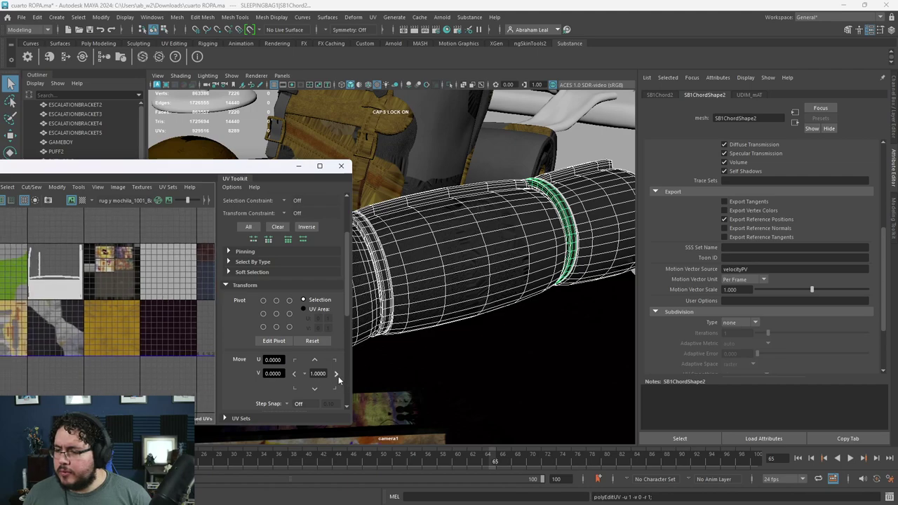
{"action": "right_click_drag", "start_coordinate": [107, 278], "coordinate": [73, 266]}
{"action": "left_click_drag", "start_coordinate": [106, 233], "coordinate": [6, 331]}
{"action": "left_click", "coordinate": [336, 374]}
{"action": "left_click", "coordinate": [336, 374]}
{"action": "left_click", "coordinate": [336, 374]}
Return to object mode and examine the blue texture on the rolled sleeping bag and its cord up close.
{"action": "left_click", "coordinate": [188, 303]}
{"action": "scroll", "coordinate": [189, 304], "scroll_direction": "up", "scroll_amount": 2}
{"action": "scroll", "coordinate": [428, 256], "scroll_direction": "up", "scroll_amount": 4}
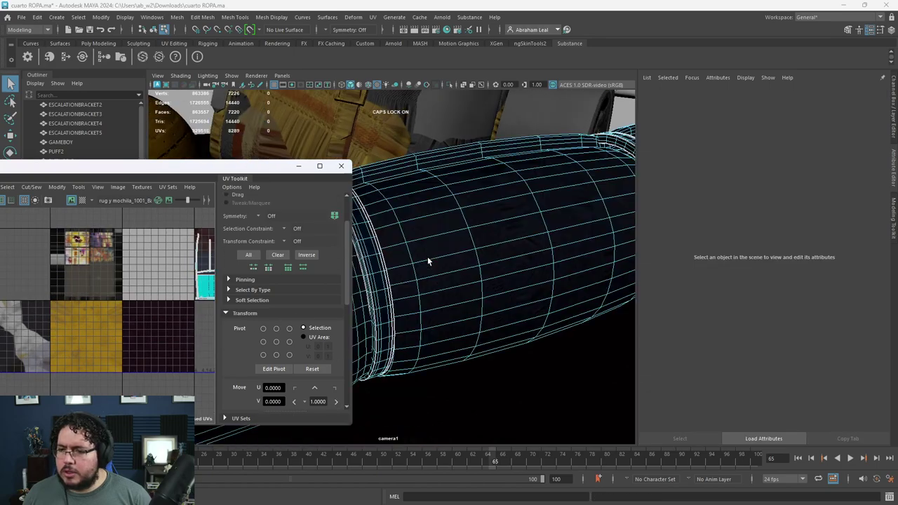
{"action": "right_click_drag", "start_coordinate": [435, 258], "coordinate": [477, 230]}
{"action": "left_click", "coordinate": [504, 355]}
{"action": "middle_click_drag", "start_coordinate": [466, 341], "coordinate": [498, 343], "text": "alt"}
{"action": "right_click_drag", "start_coordinate": [499, 343], "coordinate": [499, 357], "text": "alt"}
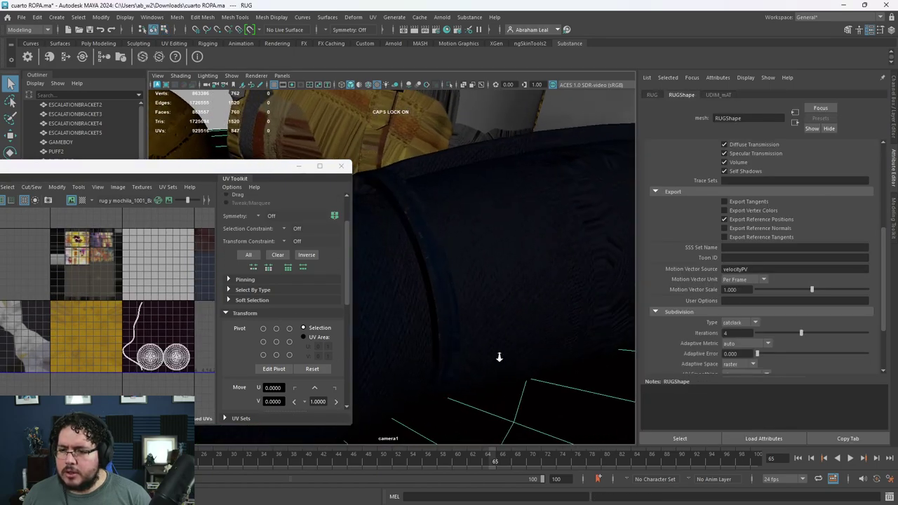
{"action": "scroll", "coordinate": [163, 319], "scroll_direction": "down", "scroll_amount": 3}
{"action": "scroll", "coordinate": [164, 320], "scroll_direction": "up", "scroll_amount": 3}
{"action": "scroll", "coordinate": [163, 319], "scroll_direction": "down", "scroll_amount": 1}
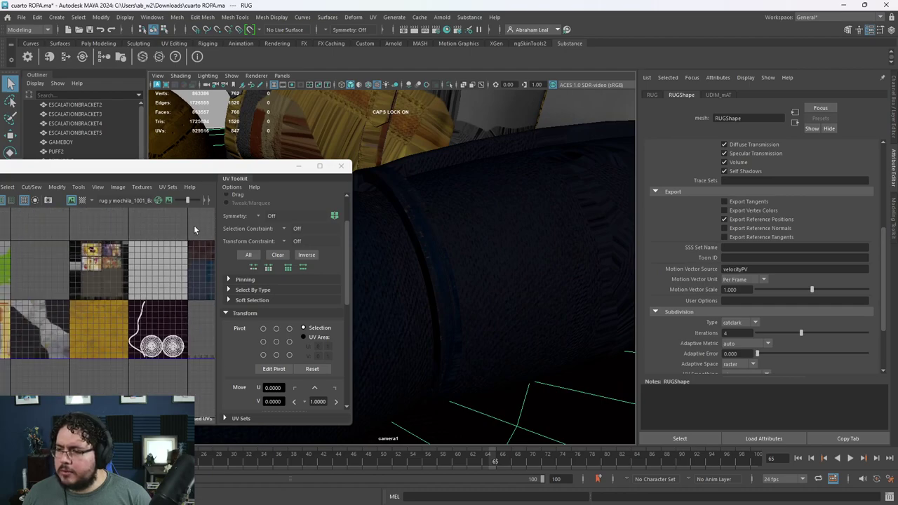
Minimize the UV Editor and check the sleeping bag's roll and cords within the whole rug arrangement.
{"action": "left_click", "coordinate": [299, 167]}
{"action": "scroll", "coordinate": [422, 219], "scroll_direction": "down", "scroll_amount": 5}
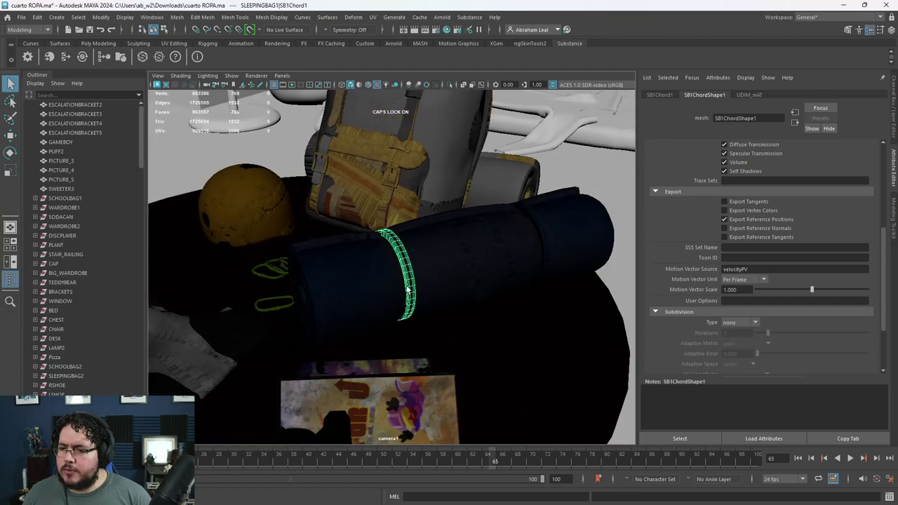
{"action": "left_click", "coordinate": [358, 276]}
{"action": "scroll", "coordinate": [461, 270], "scroll_direction": "up", "scroll_amount": 2}
{"action": "left_click", "coordinate": [432, 256]}
{"action": "left_click", "coordinate": [409, 270], "text": "shift"}
{"action": "left_click_drag", "start_coordinate": [409, 271], "coordinate": [420, 287], "text": "alt"}
{"action": "right_click_drag", "start_coordinate": [420, 287], "coordinate": [418, 304], "text": "alt"}
Select the whole SCHOOLBAG2 backpack group and bring the UV Editor back up.
{"action": "left_click", "coordinate": [357, 198]}
{"action": "middle_click_drag", "start_coordinate": [356, 198], "coordinate": [376, 228], "text": "alt"}
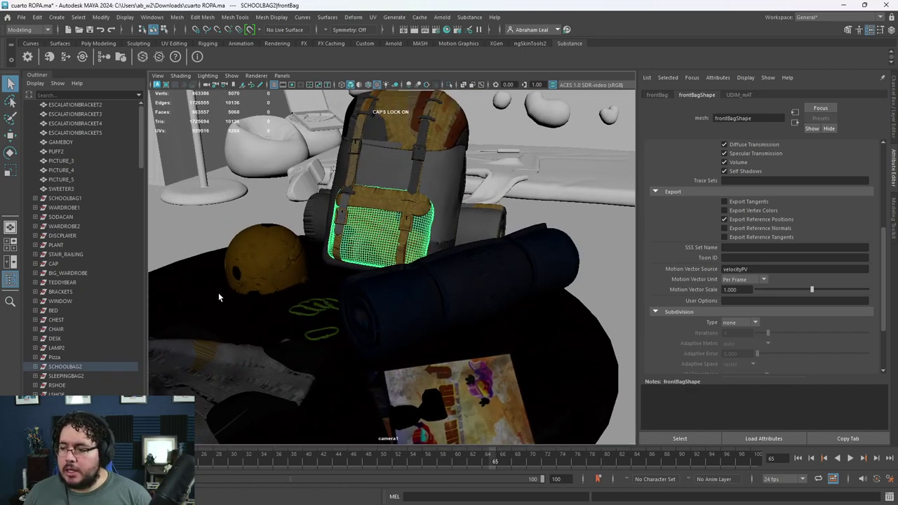
{"action": "left_click", "coordinate": [85, 367]}
{"action": "left_click", "coordinate": [63, 496]}
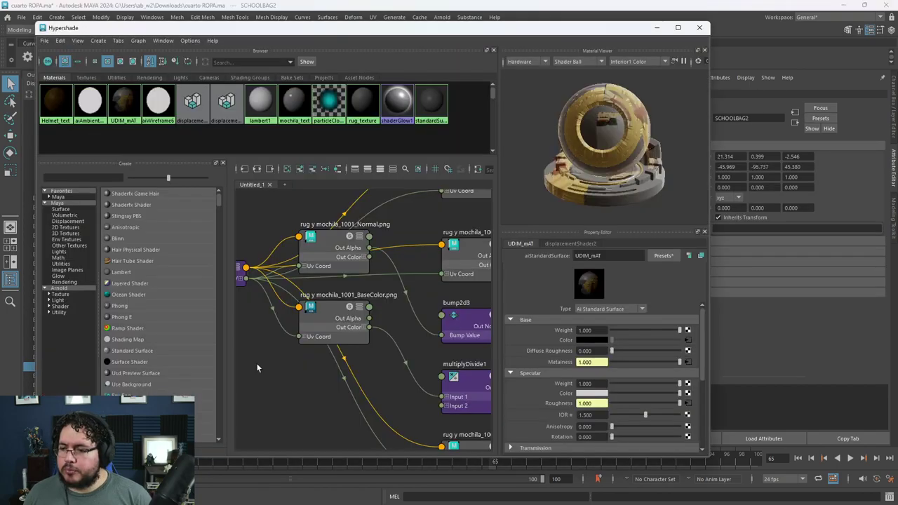
{"action": "left_click", "coordinate": [657, 28]}
{"action": "left_click", "coordinate": [63, 497]}
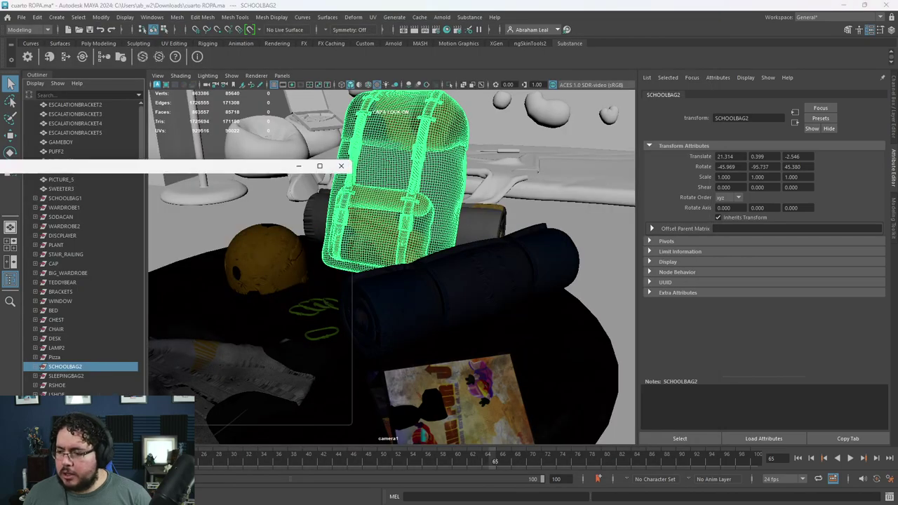
Select all of the backpack's UV shells and move them four tiles in positive U and one tile up in V.
{"action": "right_click_drag", "start_coordinate": [124, 283], "coordinate": [66, 251]}
{"action": "scroll", "coordinate": [66, 251], "scroll_direction": "down", "scroll_amount": 3}
{"action": "middle_click_drag", "start_coordinate": [91, 267], "coordinate": [217, 256], "text": "alt"}
{"action": "scroll", "coordinate": [179, 247], "scroll_direction": "up", "scroll_amount": 2}
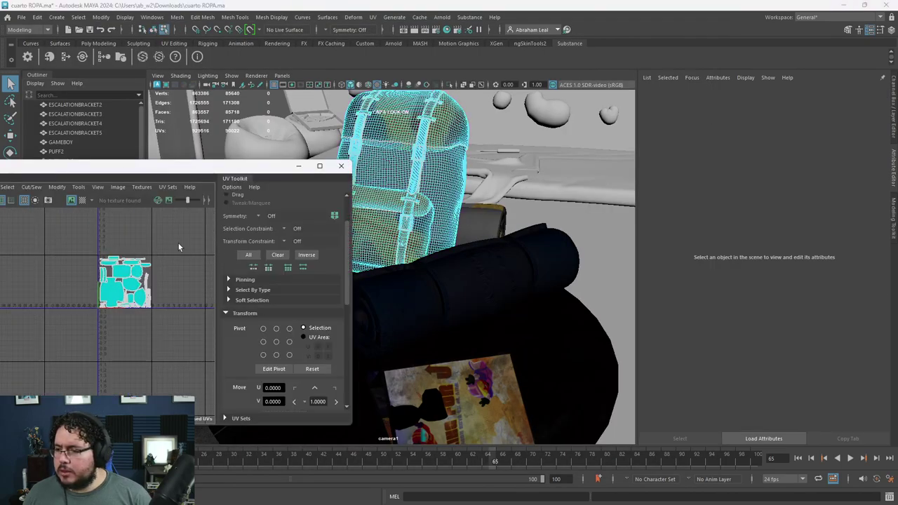
{"action": "left_click_drag", "start_coordinate": [98, 308], "coordinate": [145, 255]}
{"action": "middle_click_drag", "start_coordinate": [120, 276], "coordinate": [39, 336], "text": "alt"}
{"action": "middle_click_drag", "start_coordinate": [145, 329], "coordinate": [212, 315], "text": "alt"}
{"action": "scroll", "coordinate": [122, 339], "scroll_direction": "up", "scroll_amount": 2}
{"action": "key", "text": "alt+Tab"}
{"action": "key", "text": "Escape"}
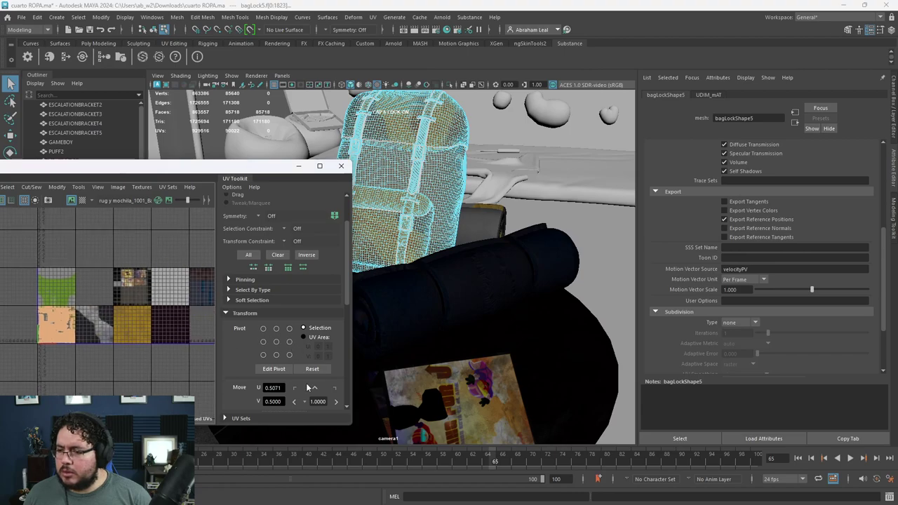
{"action": "scroll", "coordinate": [307, 387], "scroll_direction": "down", "scroll_amount": 1}
{"action": "left_click", "coordinate": [337, 373]}
{"action": "left_click", "coordinate": [338, 374]}
{"action": "left_click", "coordinate": [338, 373]}
{"action": "left_click", "coordinate": [338, 373]}
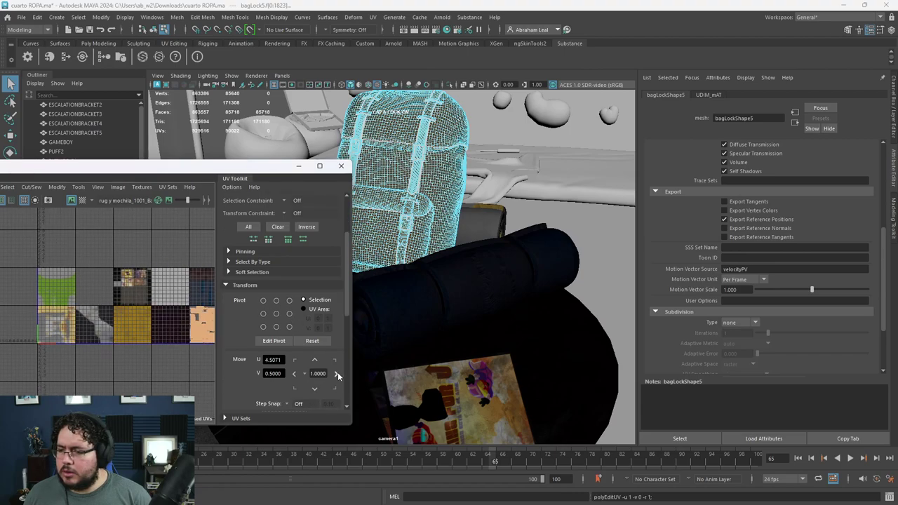
{"action": "left_click", "coordinate": [315, 360]}
Examine the texture on the backpack up close from several angles.
{"action": "middle_click_drag", "start_coordinate": [181, 316], "coordinate": [153, 326], "text": "alt"}
{"action": "left_click", "coordinate": [440, 203]}
{"action": "middle_click_drag", "start_coordinate": [440, 203], "coordinate": [425, 219], "text": "alt"}
{"action": "left_click", "coordinate": [538, 173]}
{"action": "middle_click_drag", "start_coordinate": [417, 263], "coordinate": [427, 291], "text": "alt"}
{"action": "right_click_drag", "start_coordinate": [427, 291], "coordinate": [557, 339], "text": "alt"}
{"action": "left_click_drag", "start_coordinate": [557, 339], "coordinate": [441, 308], "text": "alt"}
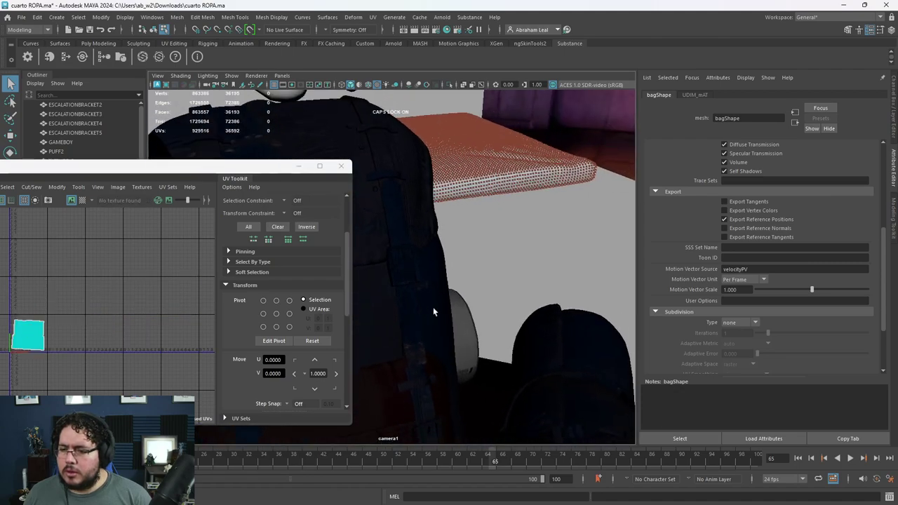
{"action": "middle_click_drag", "start_coordinate": [441, 309], "coordinate": [471, 237], "text": "alt"}
{"action": "right_click_drag", "start_coordinate": [471, 237], "coordinate": [417, 242], "text": "alt"}
{"action": "scroll", "coordinate": [144, 288], "scroll_direction": "up", "scroll_amount": 1}
{"action": "middle_click_drag", "start_coordinate": [52, 353], "coordinate": [88, 321], "text": "alt"}
{"action": "right_click_drag", "start_coordinate": [88, 320], "coordinate": [80, 267]}
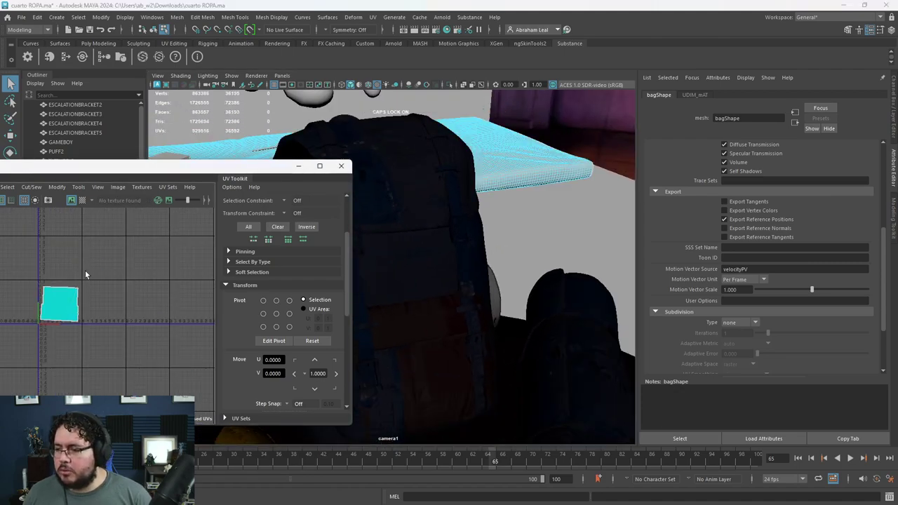
Close the UV Editor, return to object mode and inspect the backpack's bottomLid and upperLid parts in the scene.
{"action": "left_click", "coordinate": [342, 166]}
{"action": "right_click_drag", "start_coordinate": [365, 220], "coordinate": [407, 209]}
{"action": "right_click_drag", "start_coordinate": [407, 209], "coordinate": [351, 211], "text": "alt"}
{"action": "left_click_drag", "start_coordinate": [450, 204], "coordinate": [414, 228], "text": "alt"}
{"action": "right_click_drag", "start_coordinate": [441, 219], "coordinate": [421, 225]}
{"action": "left_click", "coordinate": [394, 266]}
{"action": "left_click", "coordinate": [410, 290]}
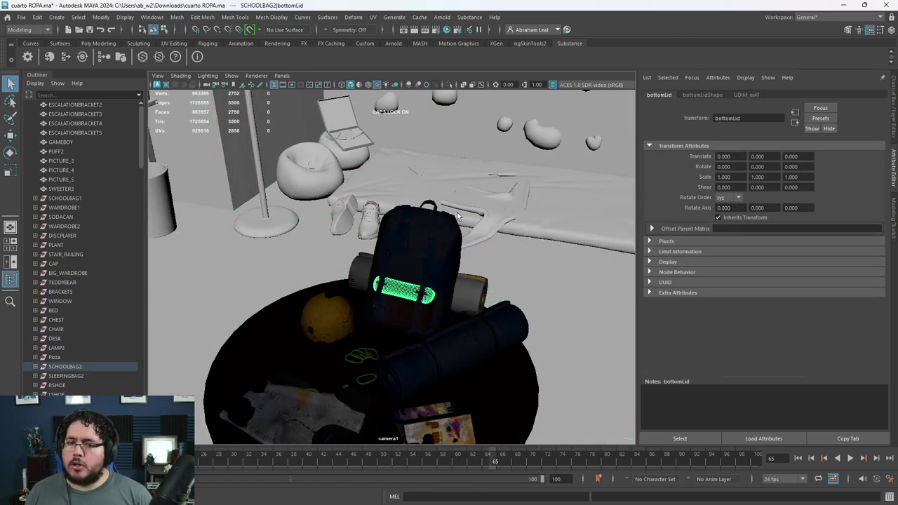
{"action": "left_click", "coordinate": [431, 222]}
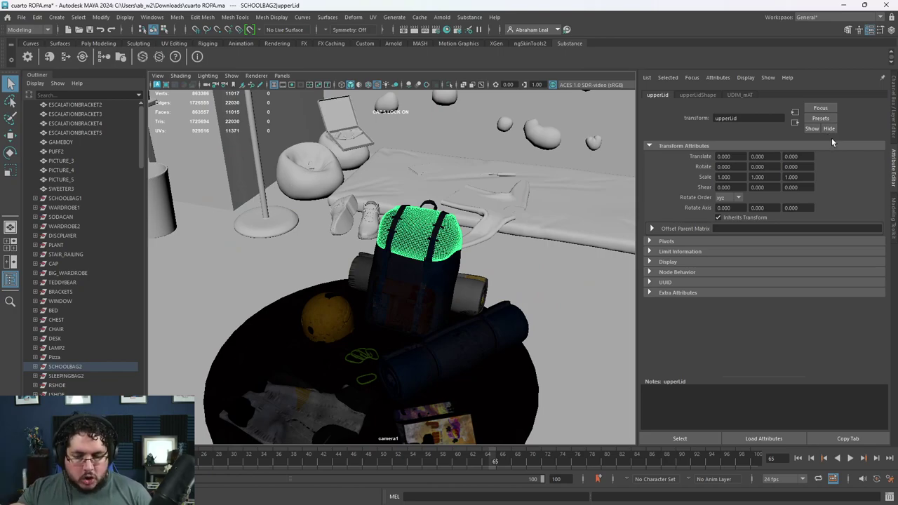
{"action": "right_click_drag", "start_coordinate": [441, 254], "coordinate": [425, 301], "text": "alt"}
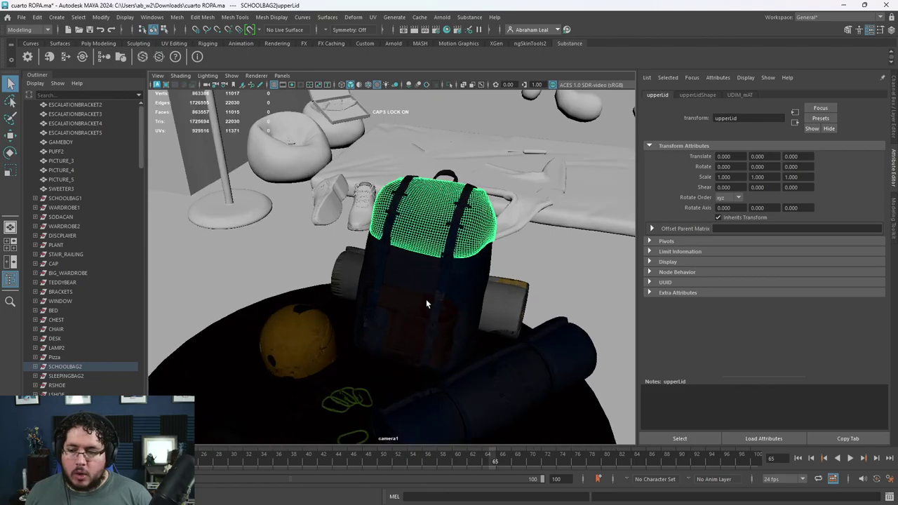
{"action": "middle_click_drag", "start_coordinate": [425, 301], "coordinate": [405, 186], "text": "alt"}
{"action": "left_click_drag", "start_coordinate": [407, 189], "coordinate": [382, 151], "text": "alt"}
Isolate the RUG in the viewport and view it from above.
{"action": "left_click", "coordinate": [472, 315]}
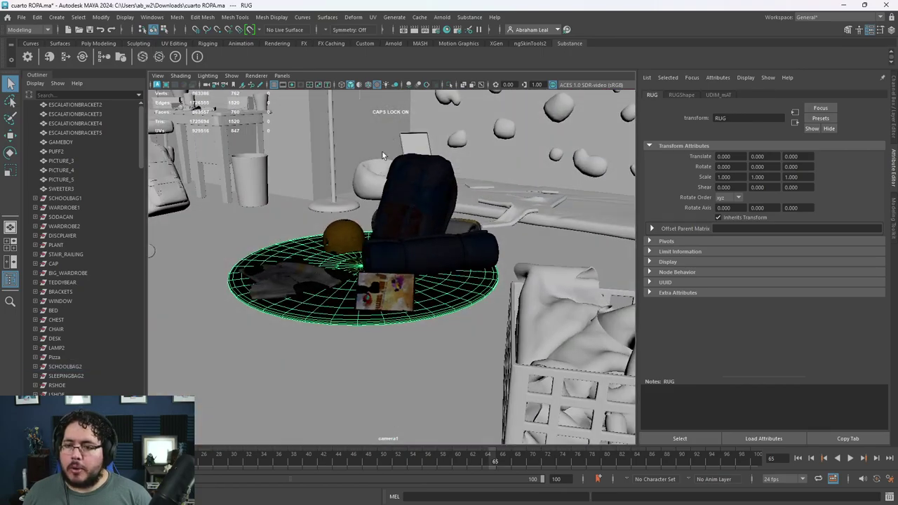
{"action": "left_click", "coordinate": [450, 85]}
{"action": "left_click_drag", "start_coordinate": [403, 231], "coordinate": [627, 342], "text": "alt"}
{"action": "right_click_drag", "start_coordinate": [425, 290], "coordinate": [26, 158], "text": "alt"}
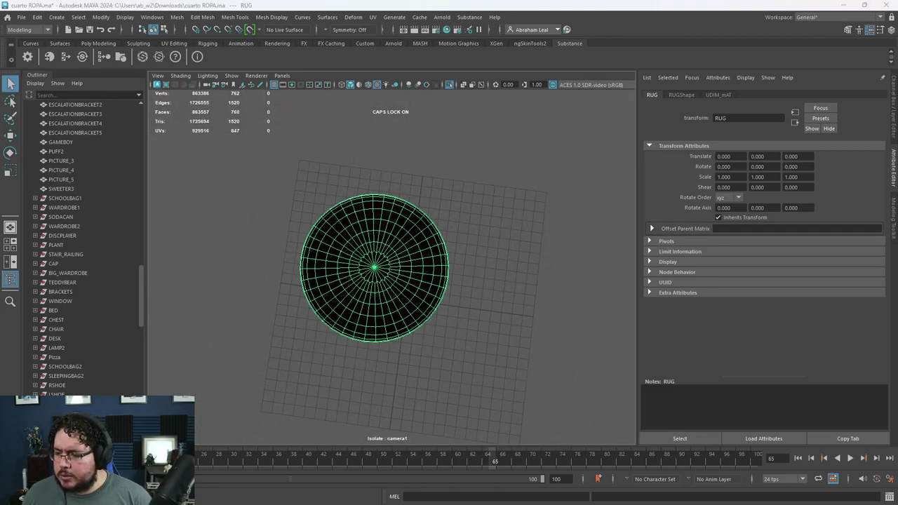
Close the Hypershade, open the UV Editor maximized and select all of the rug's UV shells.
{"action": "key", "text": "alt+Tab"}
{"action": "left_click", "coordinate": [700, 28]}
{"action": "left_click", "coordinate": [372, 17]}
{"action": "left_click", "coordinate": [390, 33]}
{"action": "left_click", "coordinate": [162, 261]}
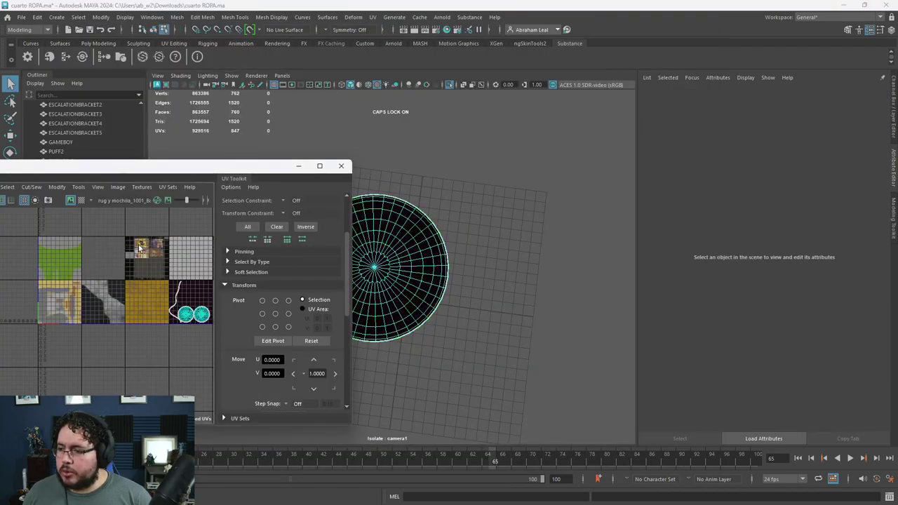
{"action": "scroll", "coordinate": [141, 254], "scroll_direction": "up", "scroll_amount": 3}
{"action": "left_click_drag", "start_coordinate": [36, 386], "coordinate": [36, 388]}
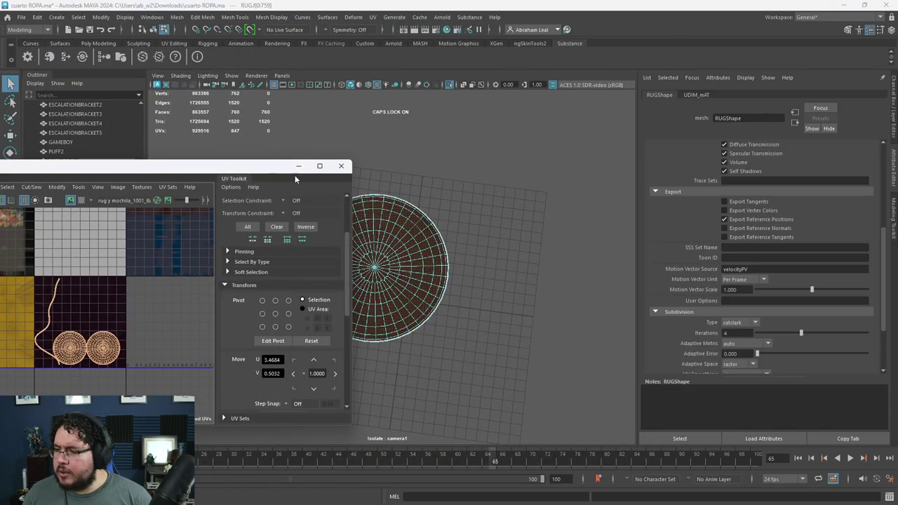
{"action": "left_click", "coordinate": [319, 166]}
Select one of the rug's two circular UV shells and move it upward within the dark texture tile.
{"action": "scroll", "coordinate": [316, 337], "scroll_direction": "up", "scroll_amount": 4}
{"action": "scroll", "coordinate": [327, 330], "scroll_direction": "up", "scroll_amount": 3}
{"action": "left_click", "coordinate": [202, 158]}
{"action": "middle_click_drag", "start_coordinate": [203, 159], "coordinate": [288, 381], "text": "alt"}
{"action": "middle_click_drag", "start_coordinate": [368, 90], "coordinate": [409, 259], "text": "alt"}
{"action": "scroll", "coordinate": [394, 259], "scroll_direction": "down", "scroll_amount": 3}
{"action": "middle_click_drag", "start_coordinate": [506, 393], "coordinate": [290, 126], "text": "alt"}
{"action": "scroll", "coordinate": [291, 129], "scroll_direction": "down", "scroll_amount": 1}
{"action": "left_click", "coordinate": [473, 300]}
{"action": "left_click", "coordinate": [477, 242]}
{"action": "left_click", "coordinate": [451, 363]}
{"action": "left_click_drag", "start_coordinate": [452, 374], "coordinate": [640, 149]}
{"action": "scroll", "coordinate": [512, 387], "scroll_direction": "up", "scroll_amount": 1}
{"action": "scroll", "coordinate": [509, 395], "scroll_direction": "up", "scroll_amount": 2}
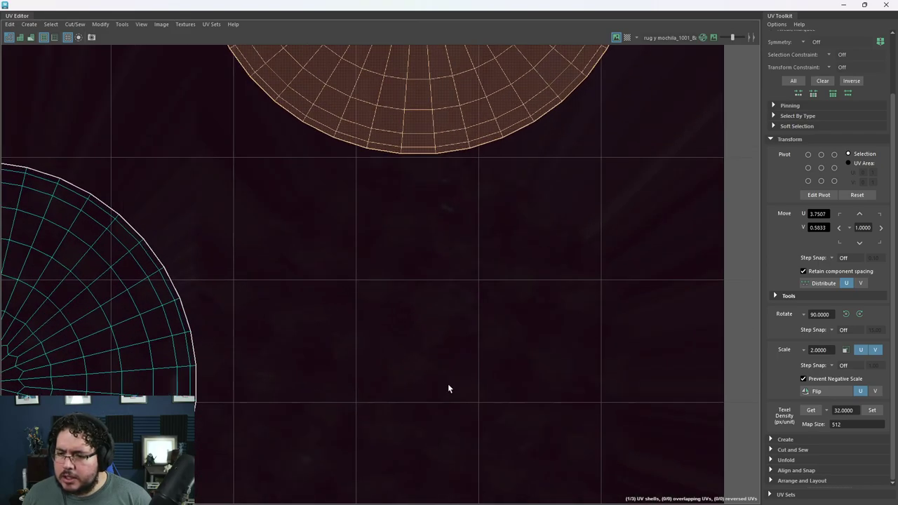
Undo the last UV shell move and close the UV Editor.
{"action": "key", "text": "ctrl+z"}
{"action": "scroll", "coordinate": [452, 358], "scroll_direction": "down", "scroll_amount": 5}
{"action": "scroll", "coordinate": [420, 292], "scroll_direction": "down", "scroll_amount": 3}
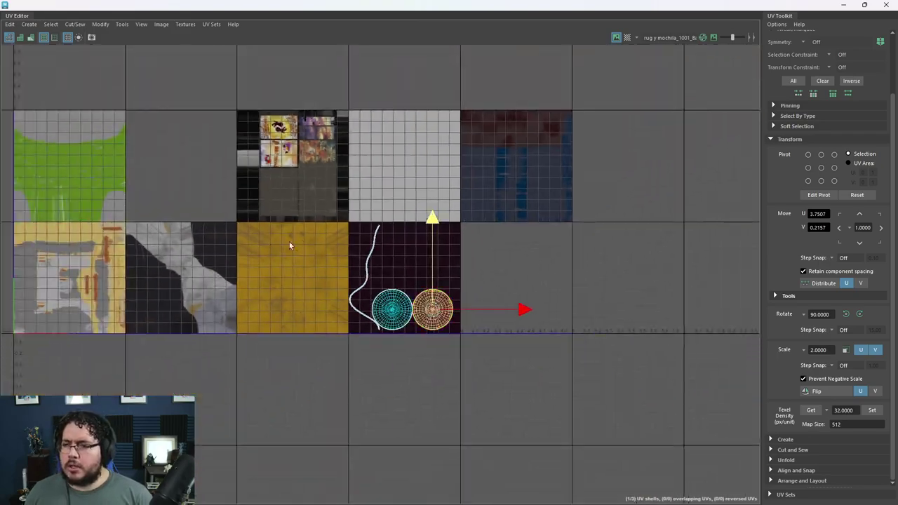
{"action": "scroll", "coordinate": [306, 248], "scroll_direction": "up", "scroll_amount": 2}
{"action": "left_click", "coordinate": [888, 5]}
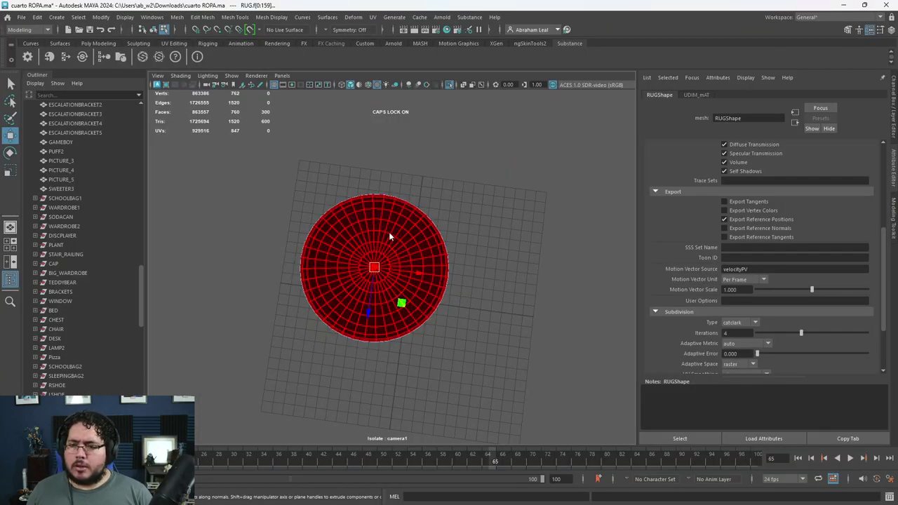
Turn off the viewport isolation, orbit close to the props and select the rug.
{"action": "left_click", "coordinate": [453, 86]}
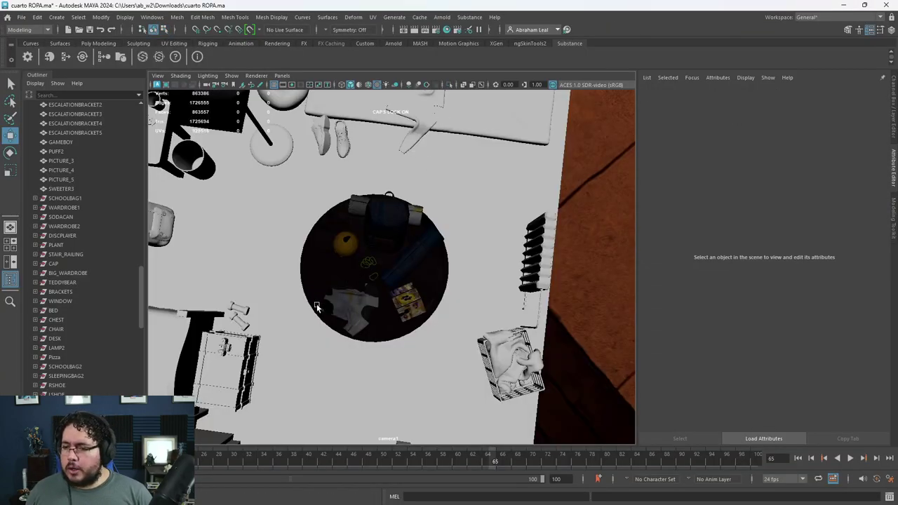
{"action": "left_click_drag", "start_coordinate": [318, 307], "coordinate": [294, 217], "text": "alt"}
{"action": "right_click_drag", "start_coordinate": [295, 218], "coordinate": [522, 424], "text": "alt"}
{"action": "left_click", "coordinate": [456, 333]}
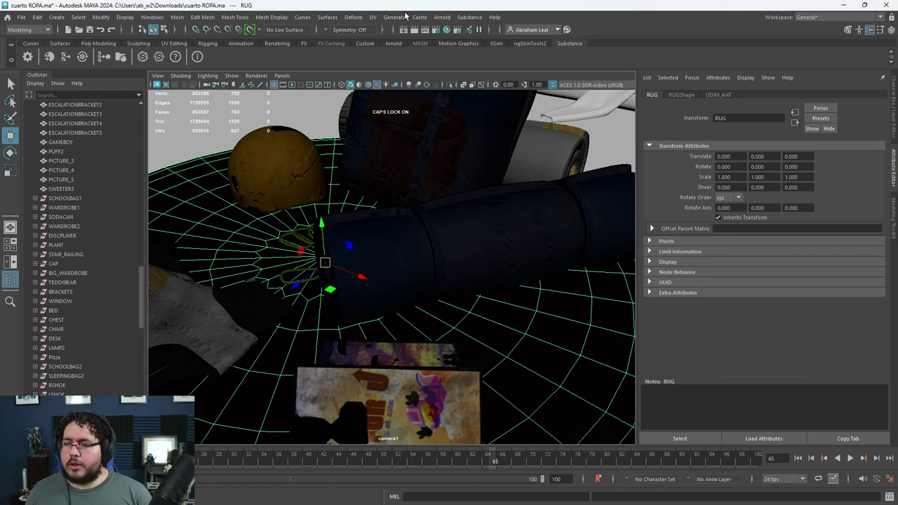
In the Hypershade, set the UV tiling mode of the Normal and Height file textures to UDIM (Mari).
{"action": "left_click", "coordinate": [446, 30]}
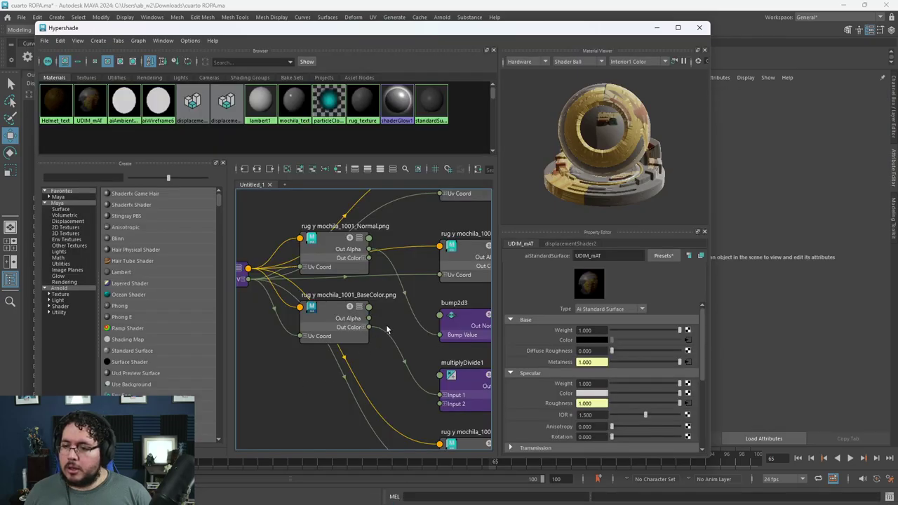
{"action": "left_click_drag", "start_coordinate": [321, 288], "coordinate": [319, 250]}
{"action": "left_click", "coordinate": [609, 333]}
{"action": "left_click", "coordinate": [595, 372]}
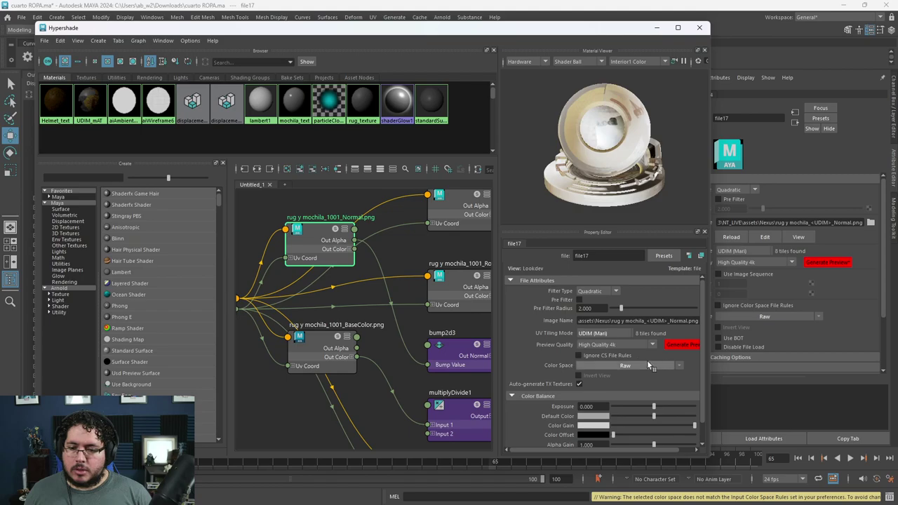
{"action": "middle_click_drag", "start_coordinate": [315, 262], "coordinate": [231, 310], "text": "alt"}
{"action": "left_click", "coordinate": [381, 272]}
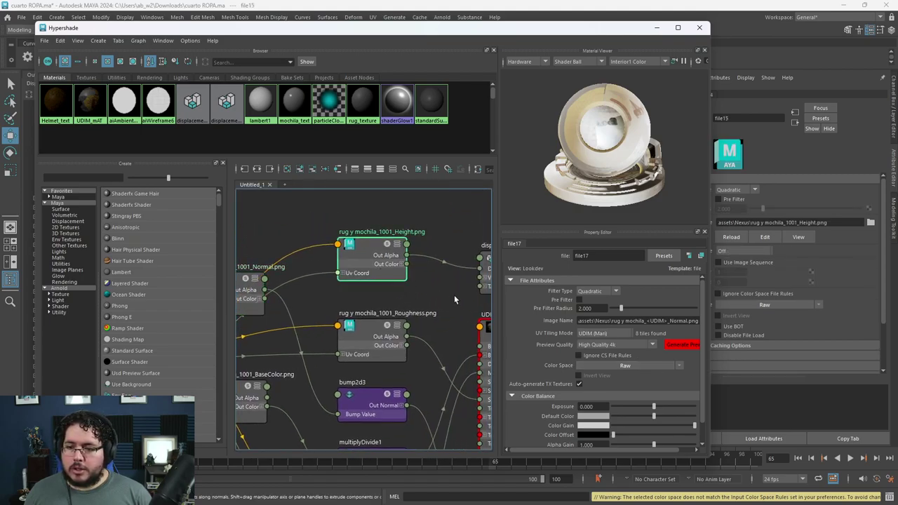
{"action": "left_click", "coordinate": [613, 333]}
{"action": "left_click", "coordinate": [595, 373]}
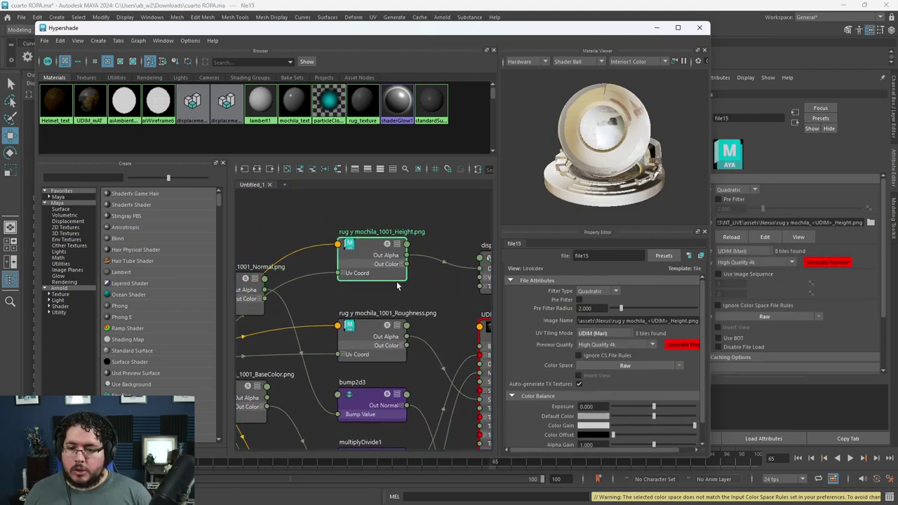
Set the UV tiling mode of the Roughness and Metalness file textures to UDIM (Mari).
{"action": "middle_click_drag", "start_coordinate": [375, 347], "coordinate": [358, 254], "text": "alt"}
{"action": "left_click", "coordinate": [358, 254]}
{"action": "left_click", "coordinate": [608, 333]}
{"action": "left_click", "coordinate": [595, 372]}
{"action": "middle_click_drag", "start_coordinate": [355, 321], "coordinate": [353, 238], "text": "alt"}
{"action": "left_click", "coordinate": [354, 290]}
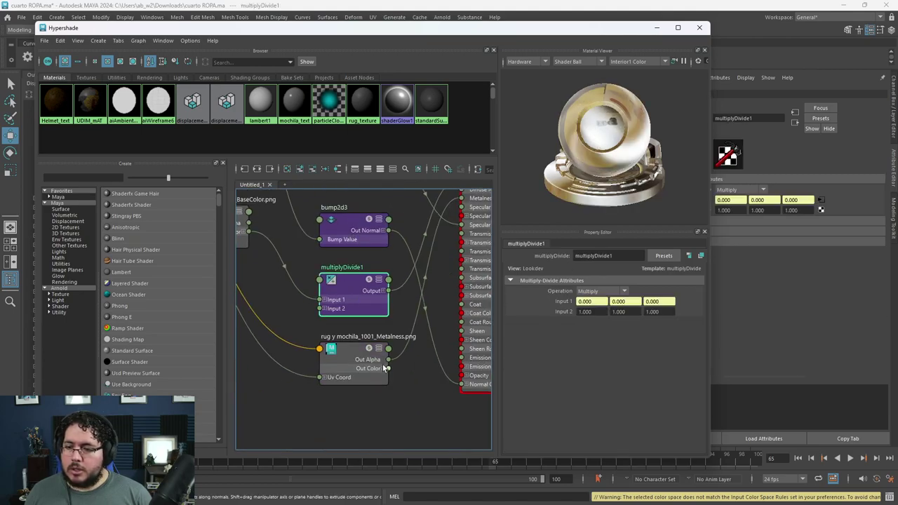
{"action": "left_click", "coordinate": [383, 366]}
{"action": "left_click", "coordinate": [608, 333]}
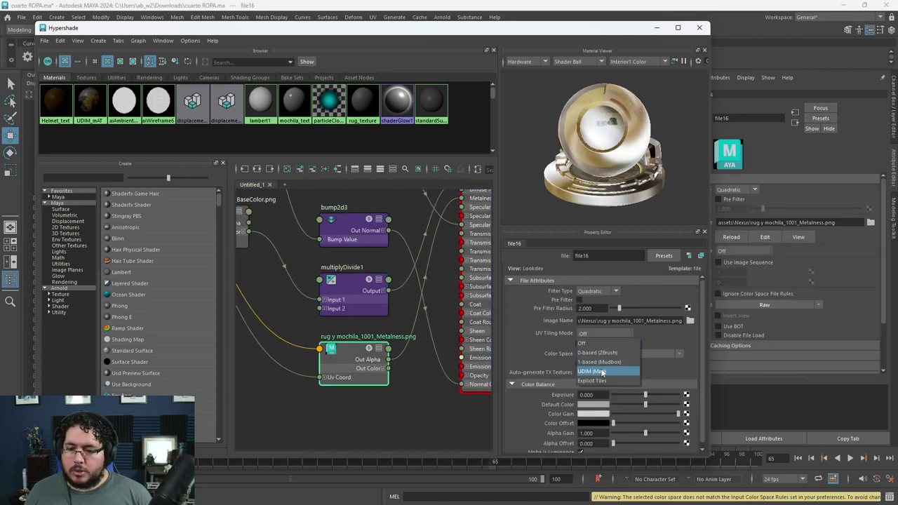
{"action": "left_click", "coordinate": [595, 373]}
{"action": "left_click", "coordinate": [396, 327]}
{"action": "middle_click_drag", "start_coordinate": [396, 327], "coordinate": [385, 357], "text": "alt"}
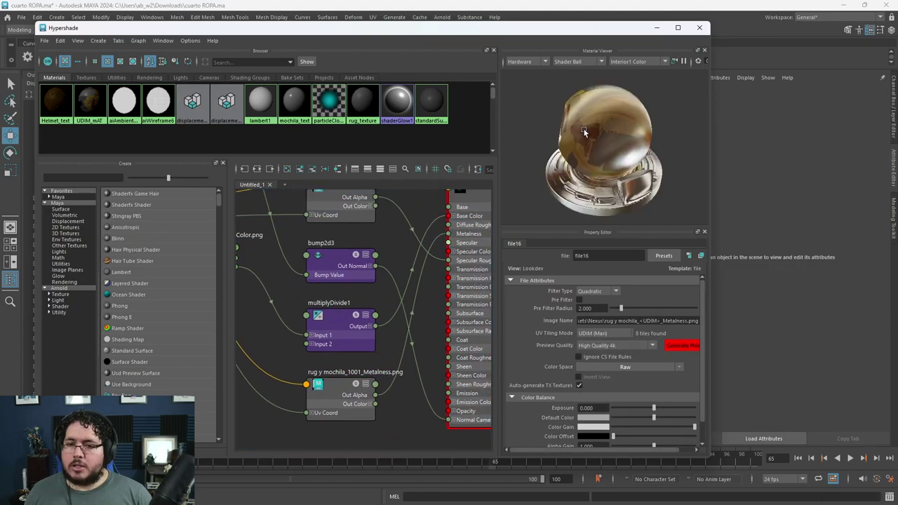
Check the multiplyDivide and Roughness texture nodes in the UDIM_mAT network.
{"action": "scroll", "coordinate": [374, 272], "scroll_direction": "up", "scroll_amount": 1}
{"action": "left_click", "coordinate": [346, 340]}
{"action": "scroll", "coordinate": [372, 287], "scroll_direction": "down", "scroll_amount": 5}
{"action": "scroll", "coordinate": [377, 305], "scroll_direction": "up", "scroll_amount": 3}
{"action": "middle_click_drag", "start_coordinate": [377, 309], "coordinate": [383, 331], "text": "alt"}
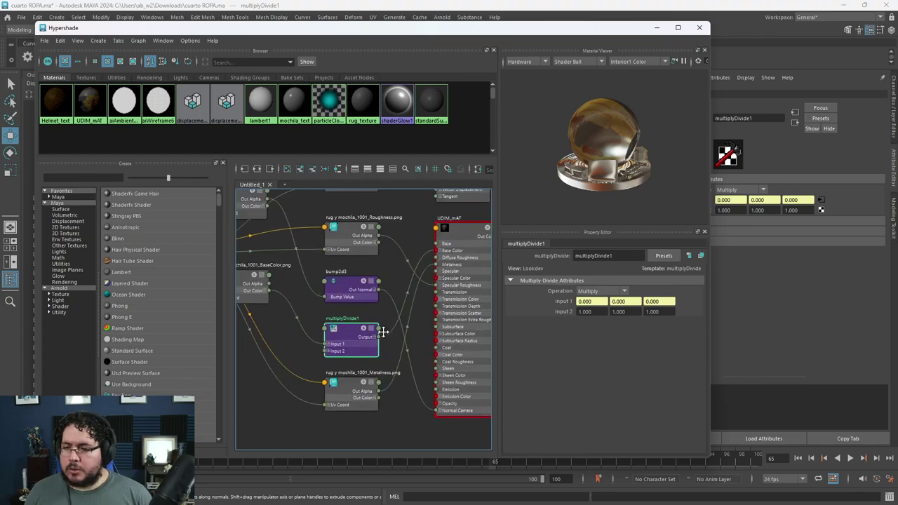
{"action": "left_click", "coordinate": [353, 253]}
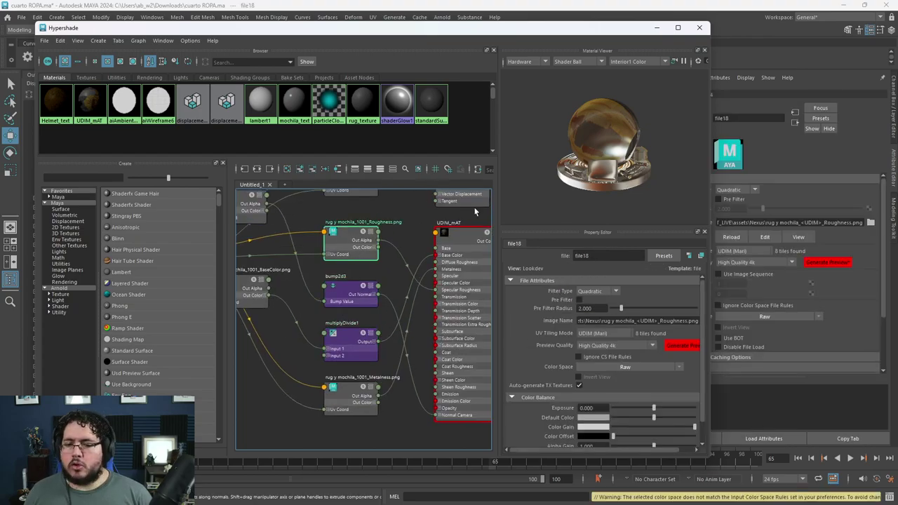
Save the scene and close the Hypershade.
{"action": "left_click", "coordinate": [658, 27]}
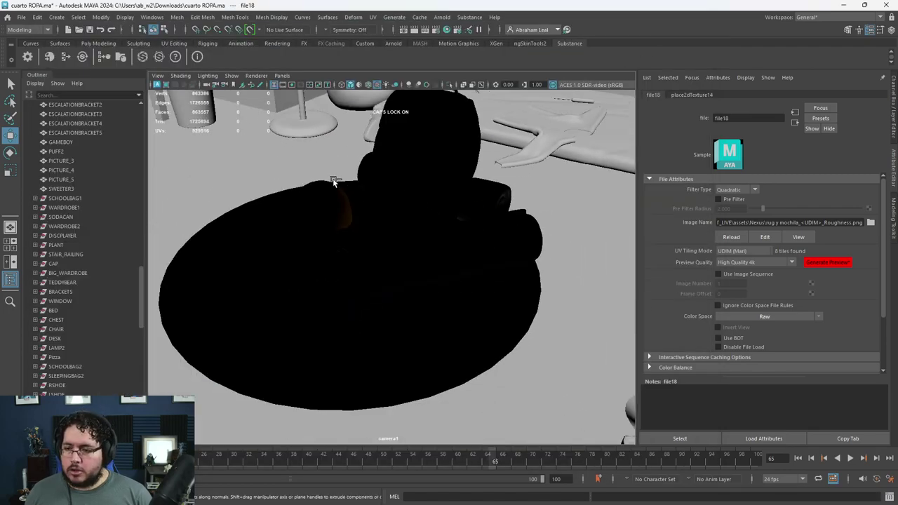
{"action": "key", "text": "ctrl+s"}
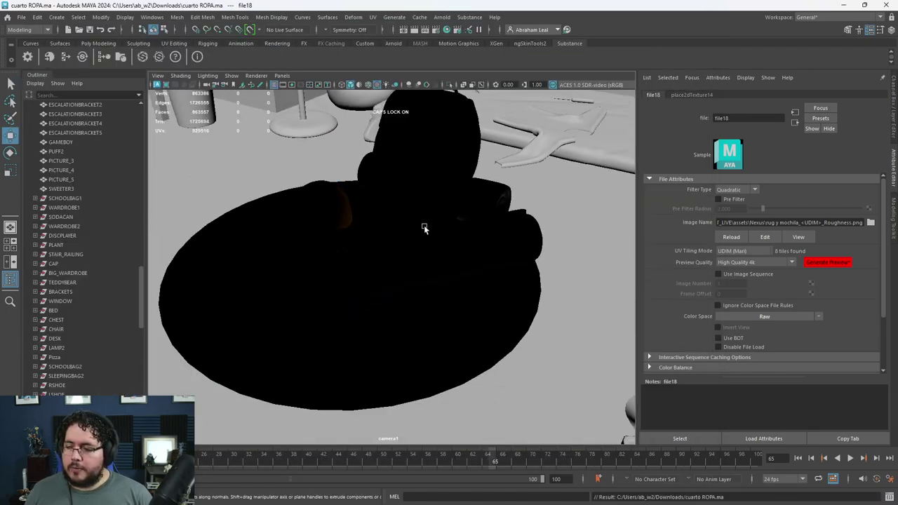
{"action": "key", "text": "w"}
{"action": "scroll", "coordinate": [337, 283], "scroll_direction": "down", "scroll_amount": 10}
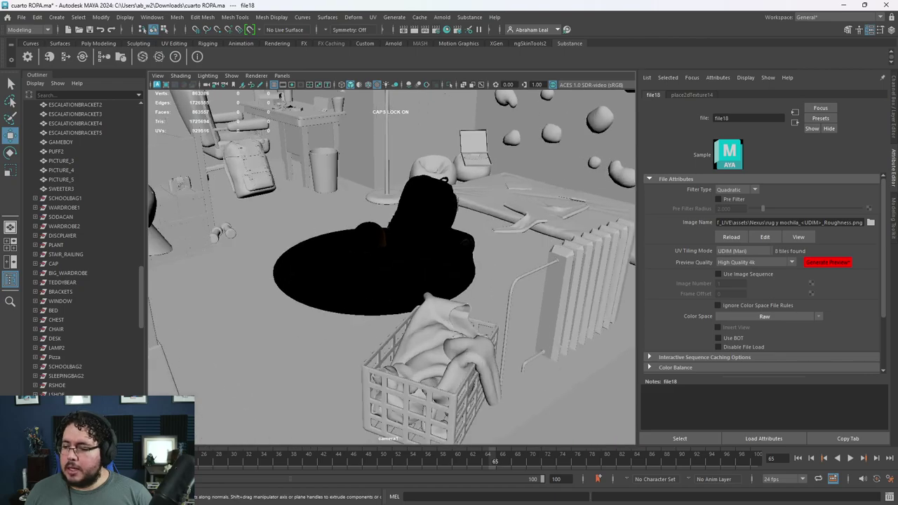
{"action": "left_click", "coordinate": [446, 30]}
{"action": "left_click", "coordinate": [699, 28]}
Look through camera1, show the resolution gate and frame the rug with its props from slightly above.
{"action": "scroll", "coordinate": [73, 364], "scroll_direction": "down", "scroll_amount": 10}
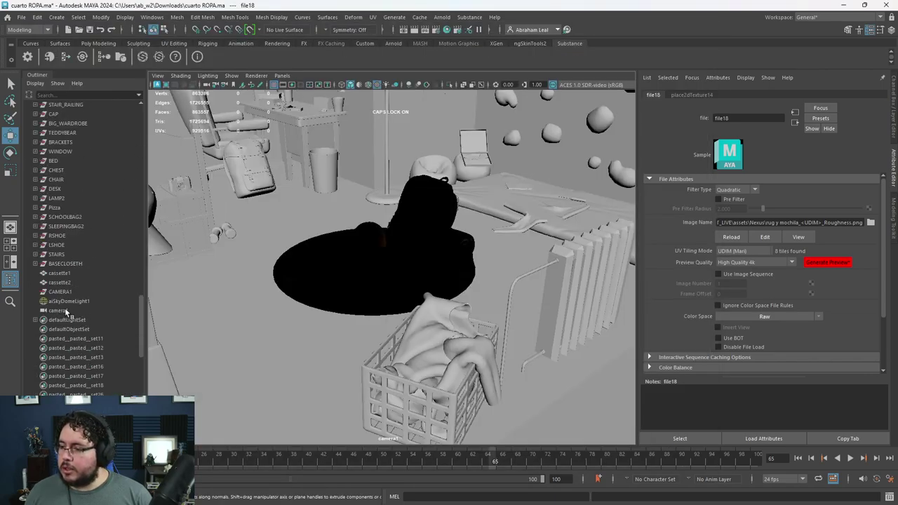
{"action": "left_click", "coordinate": [56, 310]}
{"action": "left_click", "coordinate": [281, 75]}
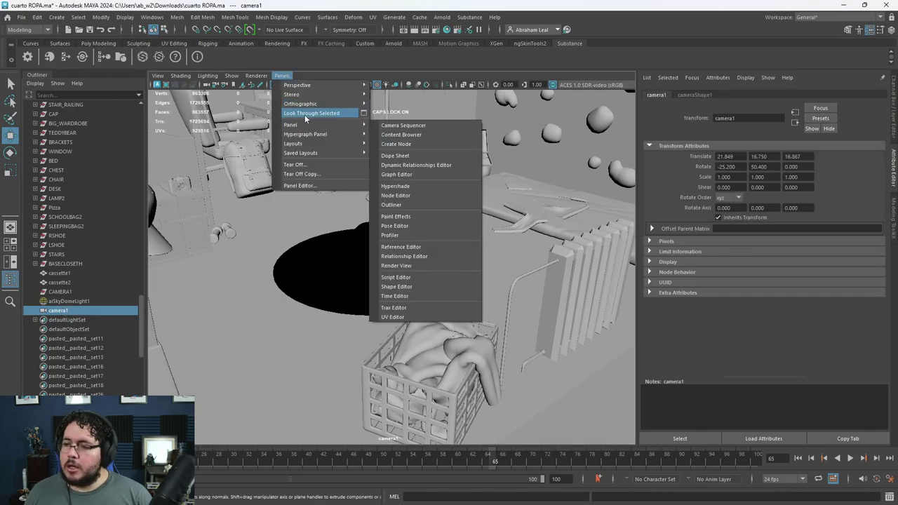
{"action": "left_click", "coordinate": [306, 114]}
{"action": "scroll", "coordinate": [413, 288], "scroll_direction": "down", "scroll_amount": 3}
{"action": "scroll", "coordinate": [413, 288], "scroll_direction": "up", "scroll_amount": 7}
{"action": "middle_click_drag", "start_coordinate": [414, 289], "coordinate": [465, 282], "text": "alt"}
{"action": "scroll", "coordinate": [464, 283], "scroll_direction": "up", "scroll_amount": 5}
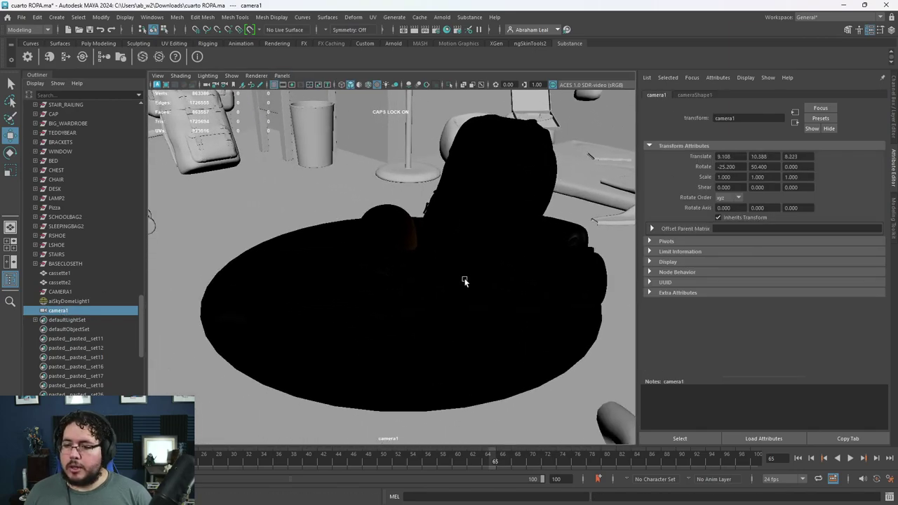
{"action": "left_click", "coordinate": [300, 84]}
{"action": "mouse_move", "coordinate": [393, 207]}
{"action": "left_mouse_down", "text": "alt"}
{"action": "mouse_move", "coordinate": [374, 189]}
{"action": "mouse_move", "coordinate": [397, 227]}
{"action": "mouse_move", "coordinate": [407, 217]}
{"action": "left_mouse_up", "text": "alt"}
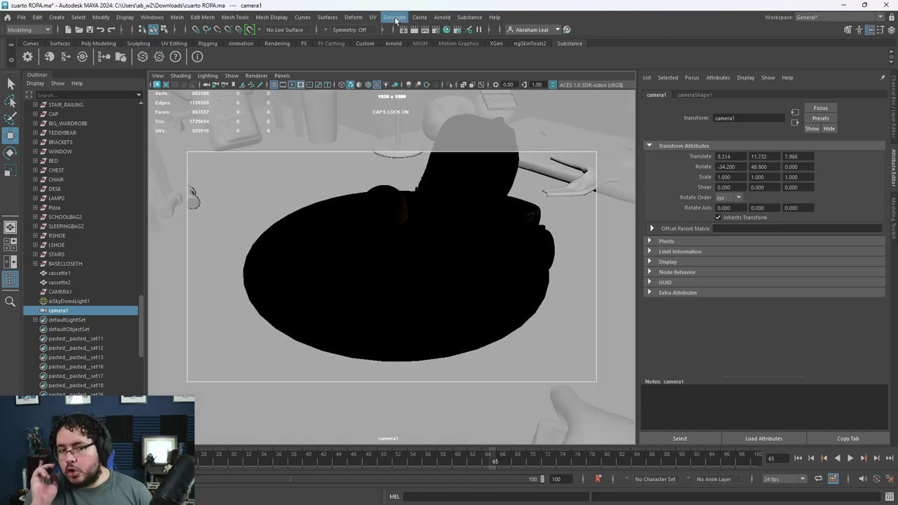
Start an Arnold render of the scene through camera1.
{"action": "left_click", "coordinate": [442, 17]}
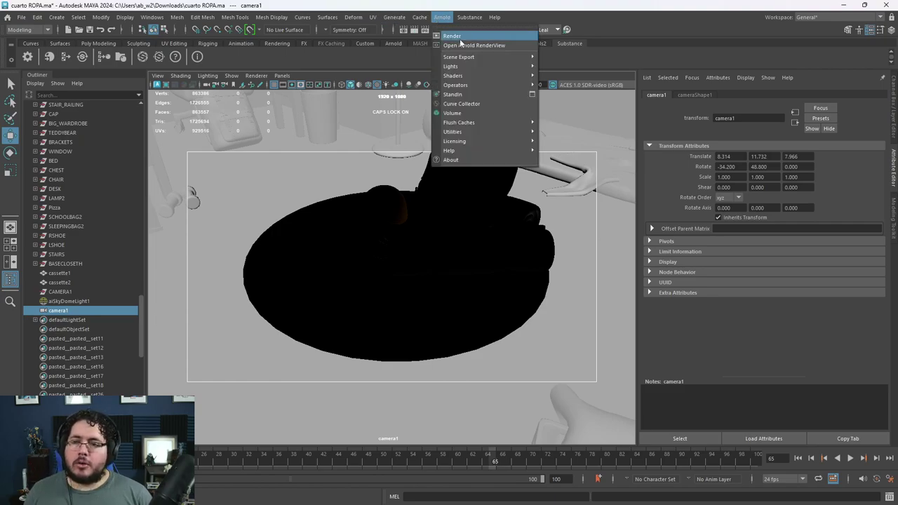
{"action": "left_click", "coordinate": [462, 37]}
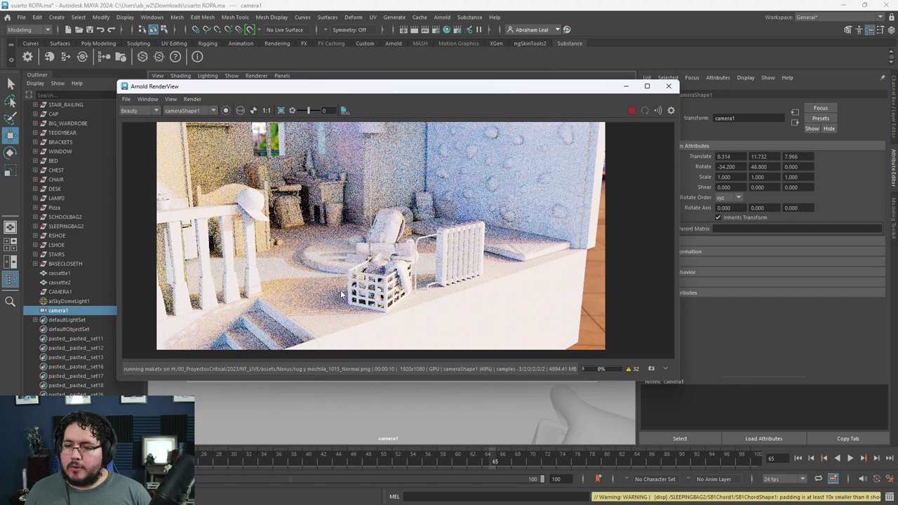
{"action": "scroll", "coordinate": [342, 295], "scroll_direction": "up", "scroll_amount": 5}
{"action": "scroll", "coordinate": [344, 288], "scroll_direction": "down", "scroll_amount": 4}
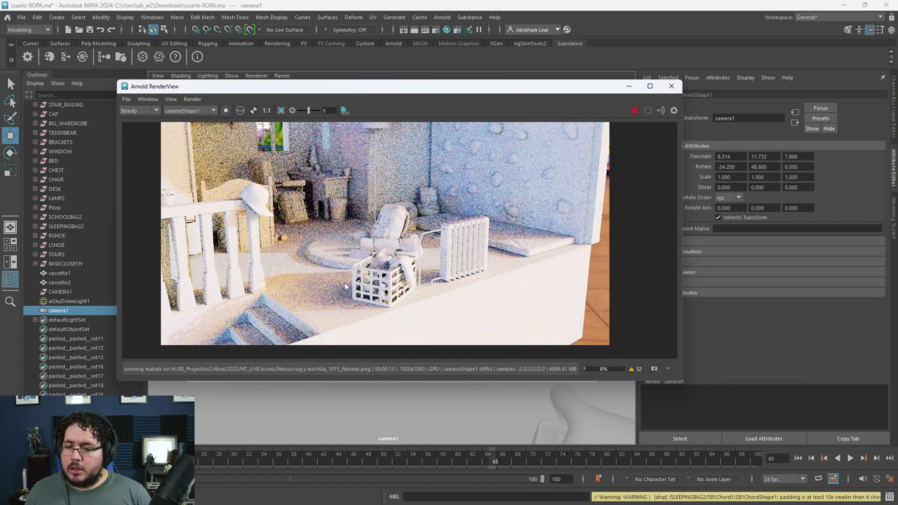
Open the Arnold render logs, enlarge the log window and read the warnings.
{"action": "left_click", "coordinate": [632, 369]}
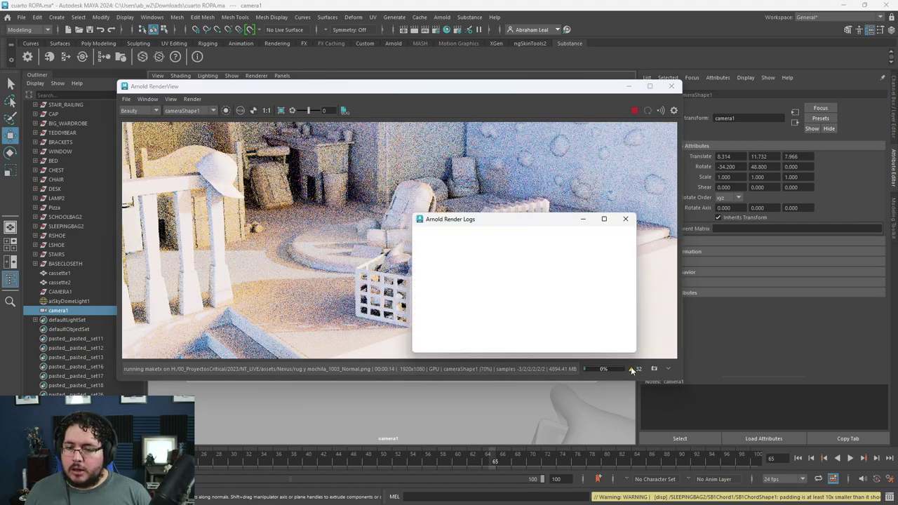
{"action": "left_click_drag", "start_coordinate": [636, 314], "coordinate": [897, 315]}
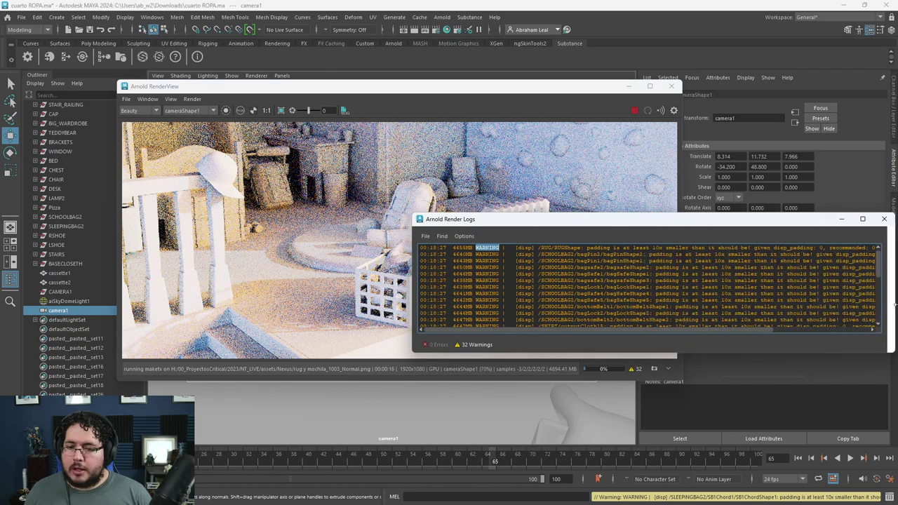
{"action": "left_click_drag", "start_coordinate": [756, 222], "coordinate": [566, 199]}
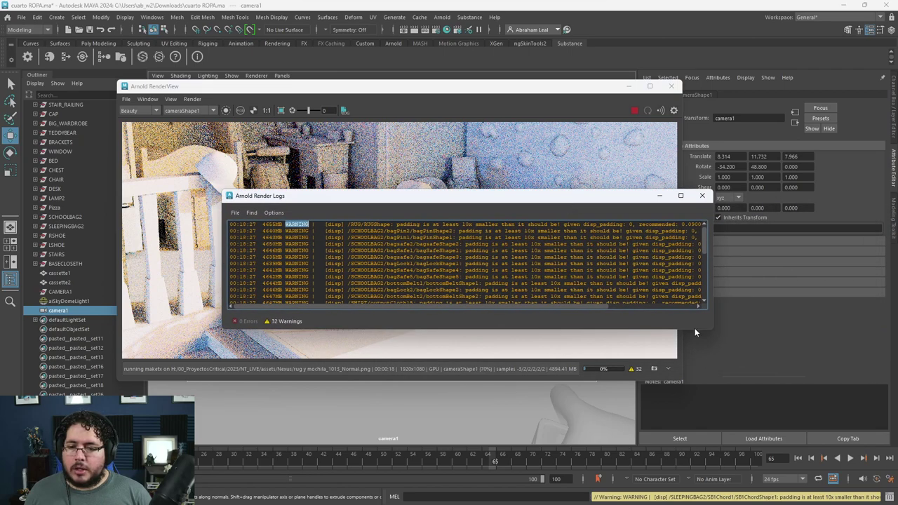
{"action": "left_click_drag", "start_coordinate": [710, 327], "coordinate": [814, 329]}
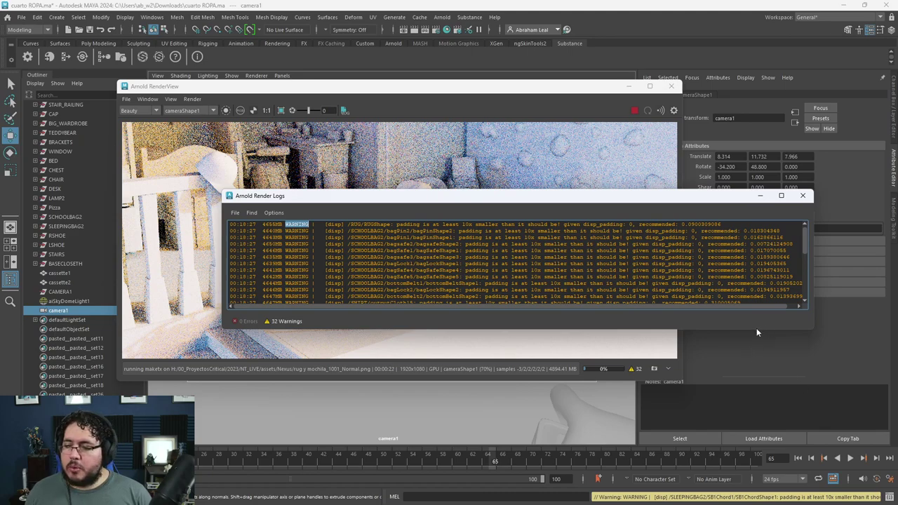
{"action": "left_click_drag", "start_coordinate": [758, 327], "coordinate": [756, 451]}
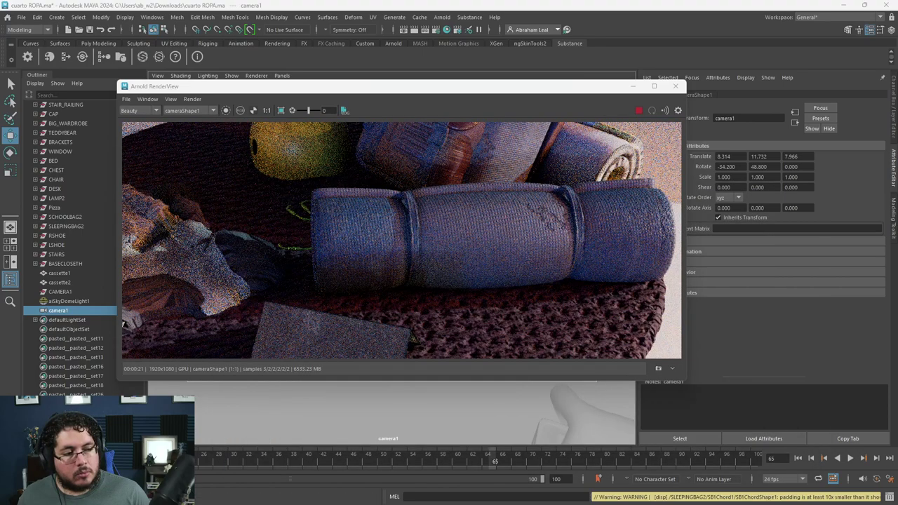
Examine the rug's knitted surface and edge in the Arnold render.
{"action": "scroll", "coordinate": [384, 234], "scroll_direction": "down", "scroll_amount": 3}
{"action": "scroll", "coordinate": [391, 253], "scroll_direction": "up", "scroll_amount": 4}
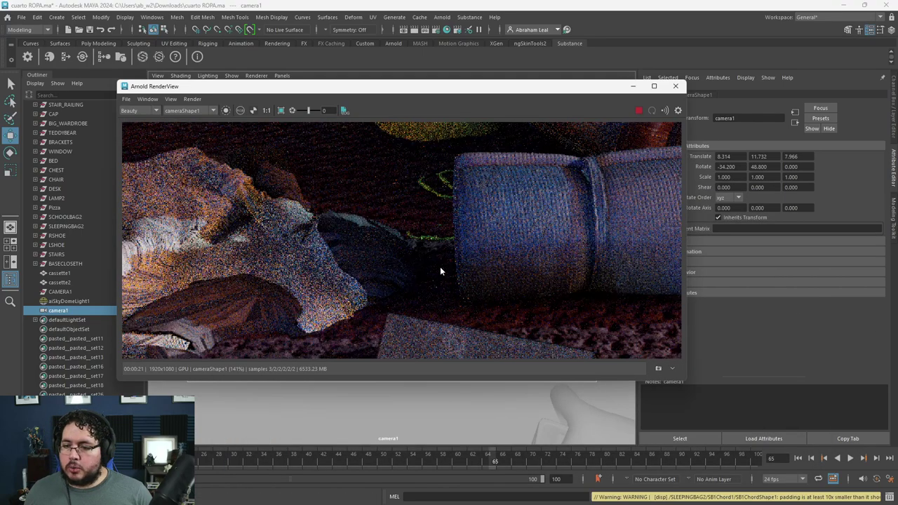
{"action": "scroll", "coordinate": [448, 283], "scroll_direction": "down", "scroll_amount": 1}
{"action": "middle_click_drag", "start_coordinate": [455, 290], "coordinate": [417, 197], "text": "alt"}
{"action": "scroll", "coordinate": [473, 245], "scroll_direction": "down", "scroll_amount": 1}
{"action": "scroll", "coordinate": [554, 257], "scroll_direction": "up", "scroll_amount": 4}
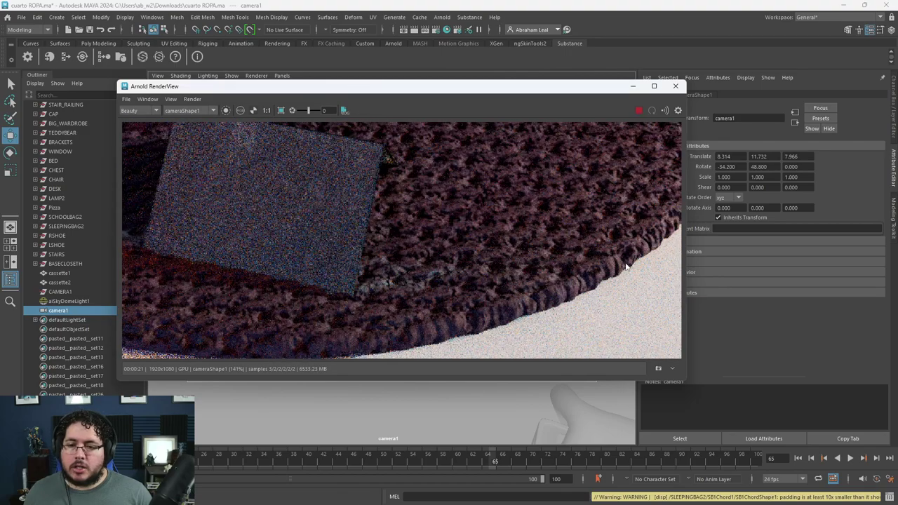
{"action": "scroll", "coordinate": [547, 250], "scroll_direction": "up", "scroll_amount": 3}
{"action": "scroll", "coordinate": [514, 258], "scroll_direction": "down", "scroll_amount": 7}
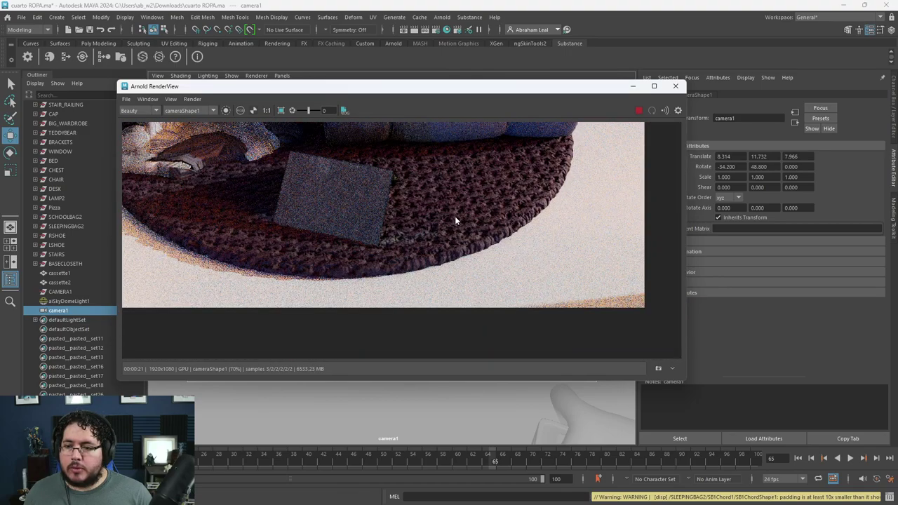
{"action": "scroll", "coordinate": [510, 233], "scroll_direction": "up", "scroll_amount": 3}
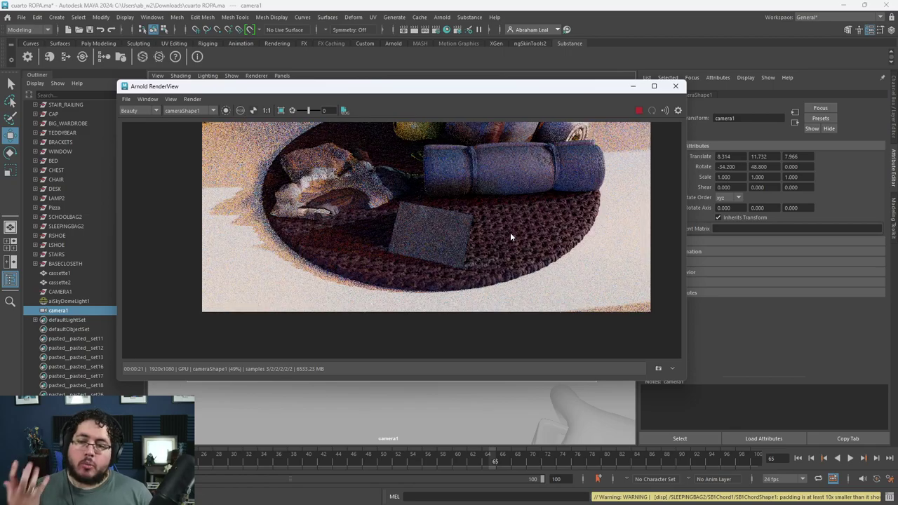
Examine the sleeping bag's fabric detail, the helmet and the backpack in the Arnold render.
{"action": "scroll", "coordinate": [543, 210], "scroll_direction": "up", "scroll_amount": 5}
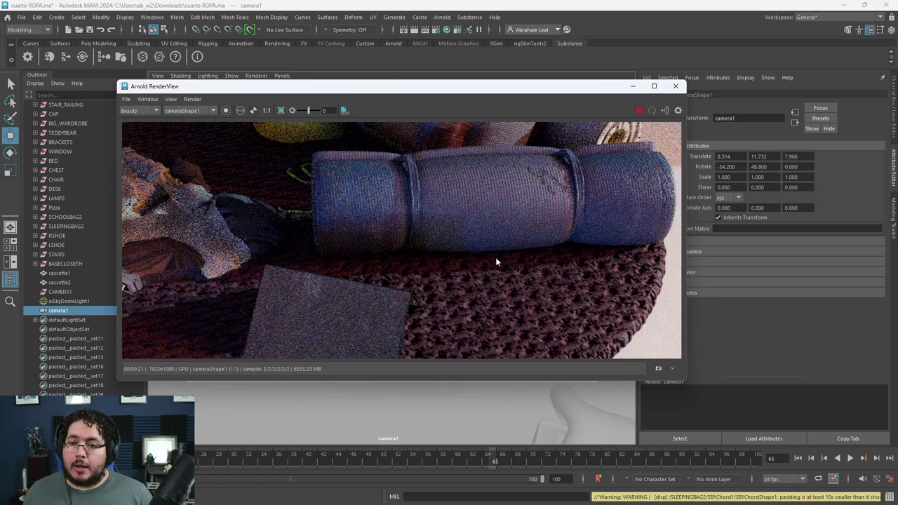
{"action": "middle_click_drag", "start_coordinate": [484, 220], "coordinate": [464, 226]}
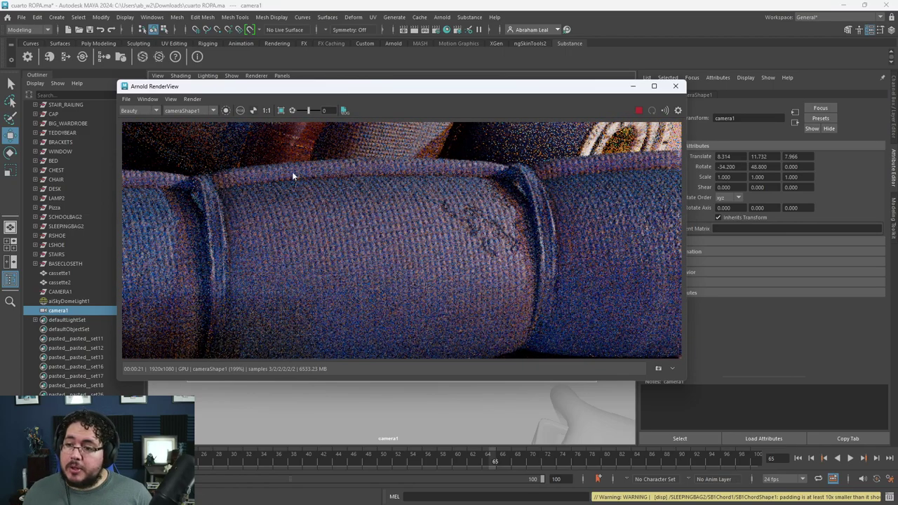
{"action": "scroll", "coordinate": [328, 176], "scroll_direction": "down", "scroll_amount": 4}
{"action": "middle_click_drag", "start_coordinate": [346, 209], "coordinate": [388, 371]}
{"action": "middle_click_drag", "start_coordinate": [465, 230], "coordinate": [578, 183]}
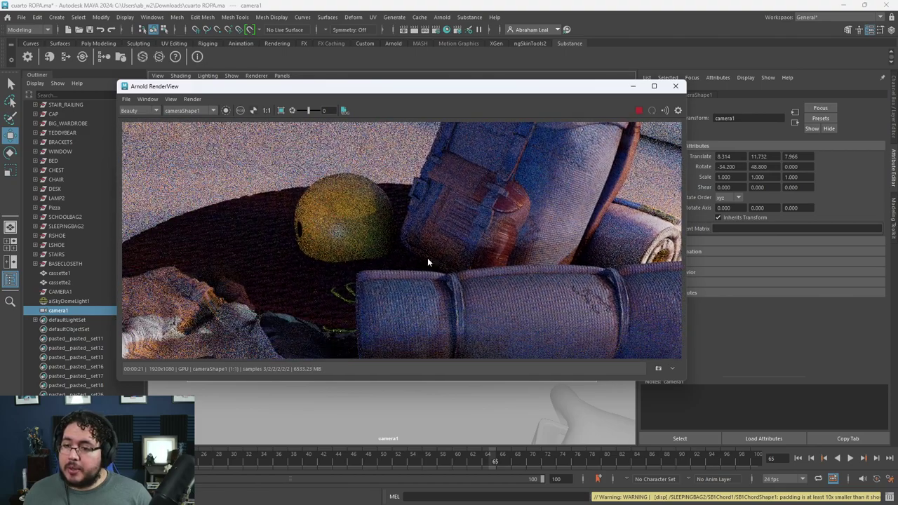
Examine the overall rug composition with the clothes, helmet, backpack and sleeping bag in the Arnold render.
{"action": "scroll", "coordinate": [427, 253], "scroll_direction": "down", "scroll_amount": 3}
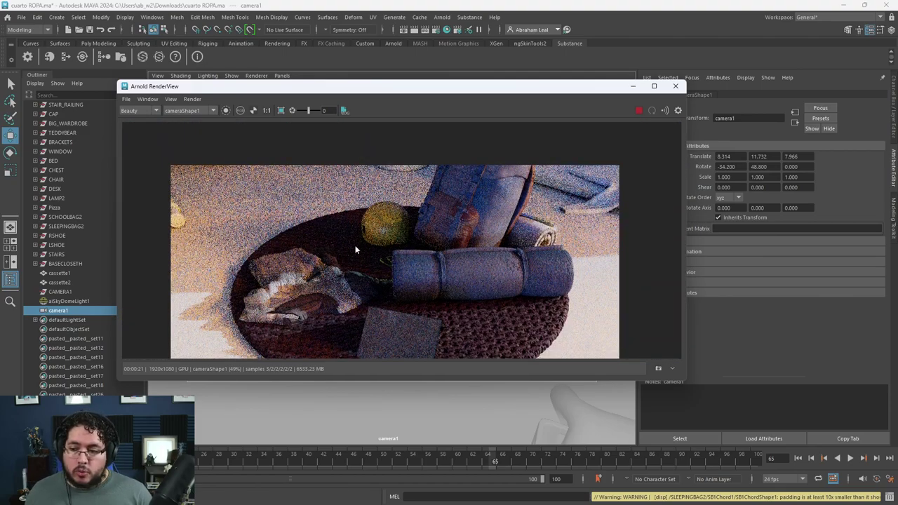
{"action": "scroll", "coordinate": [386, 211], "scroll_direction": "up", "scroll_amount": 2}
{"action": "scroll", "coordinate": [404, 224], "scroll_direction": "down", "scroll_amount": 2}
{"action": "scroll", "coordinate": [352, 243], "scroll_direction": "up", "scroll_amount": 3}
{"action": "scroll", "coordinate": [443, 212], "scroll_direction": "down", "scroll_amount": 2}
{"action": "middle_click_drag", "start_coordinate": [457, 224], "coordinate": [432, 263]}
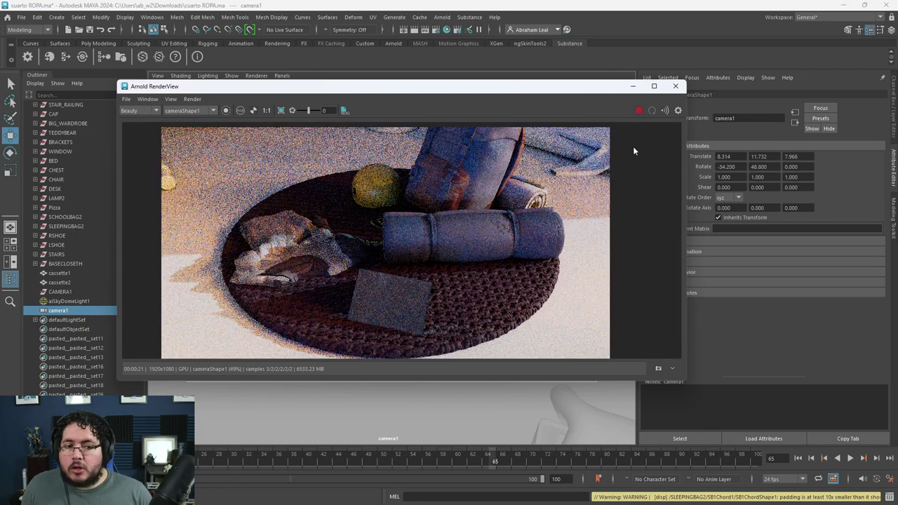
{"action": "scroll", "coordinate": [440, 201], "scroll_direction": "up", "scroll_amount": 2}
{"action": "scroll", "coordinate": [608, 140], "scroll_direction": "down", "scroll_amount": 1}
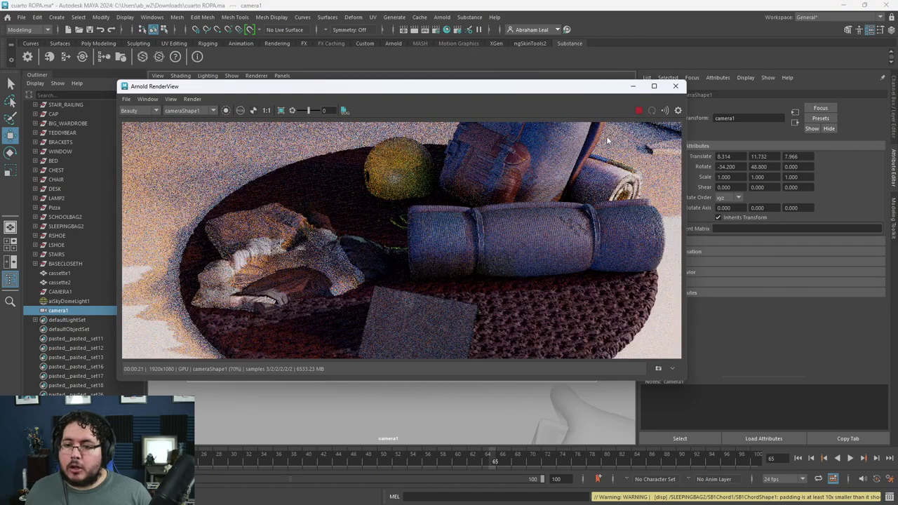
Enable adaptive sampling with a maximum of 64 camera AA samples in the Arnold render settings and rerun the render.
{"action": "left_click", "coordinate": [638, 110]}
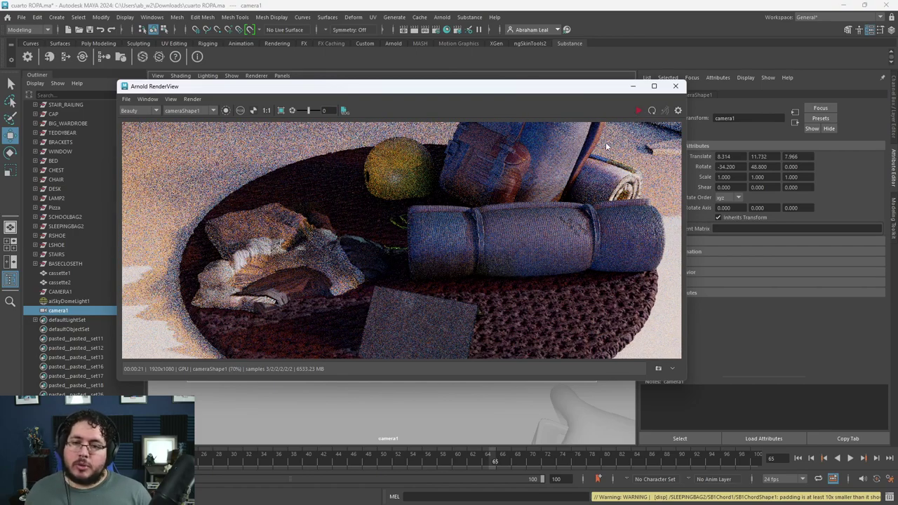
{"action": "left_click", "coordinate": [440, 31]}
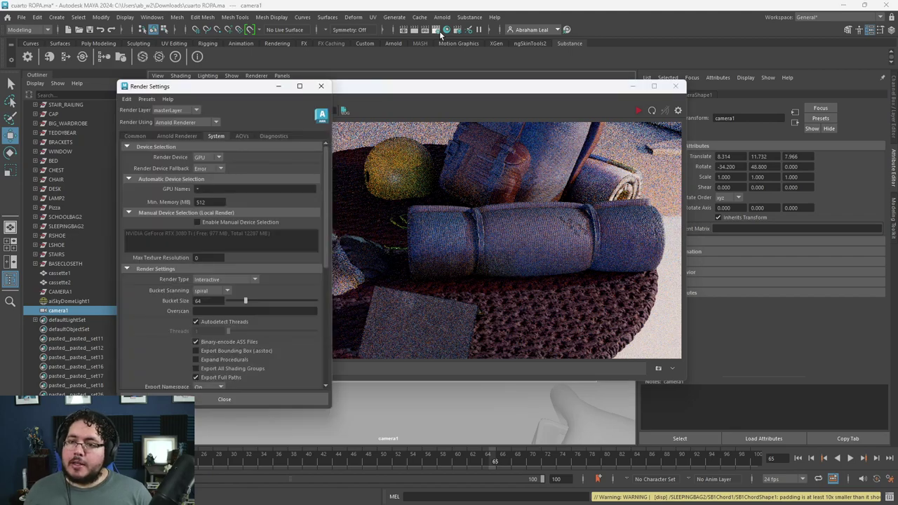
{"action": "left_click", "coordinate": [177, 136]}
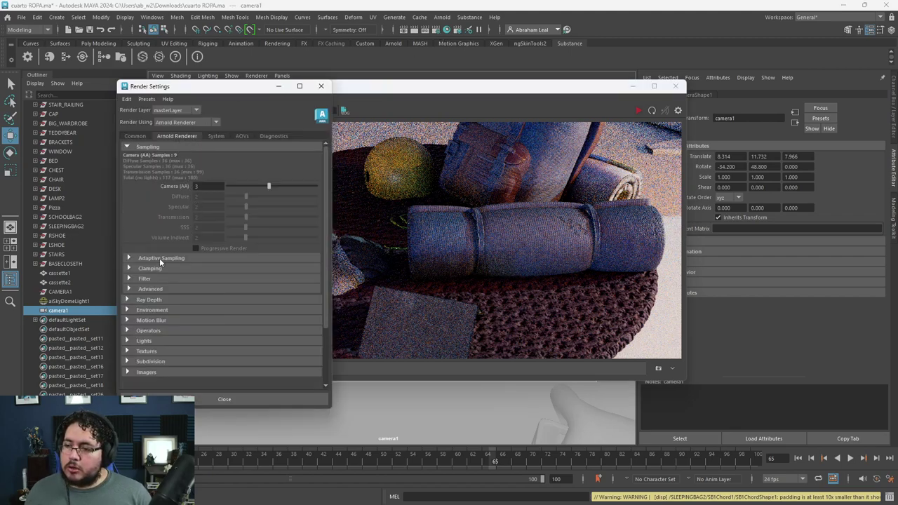
{"action": "left_click", "coordinate": [160, 258]}
{"action": "left_click", "coordinate": [198, 268]}
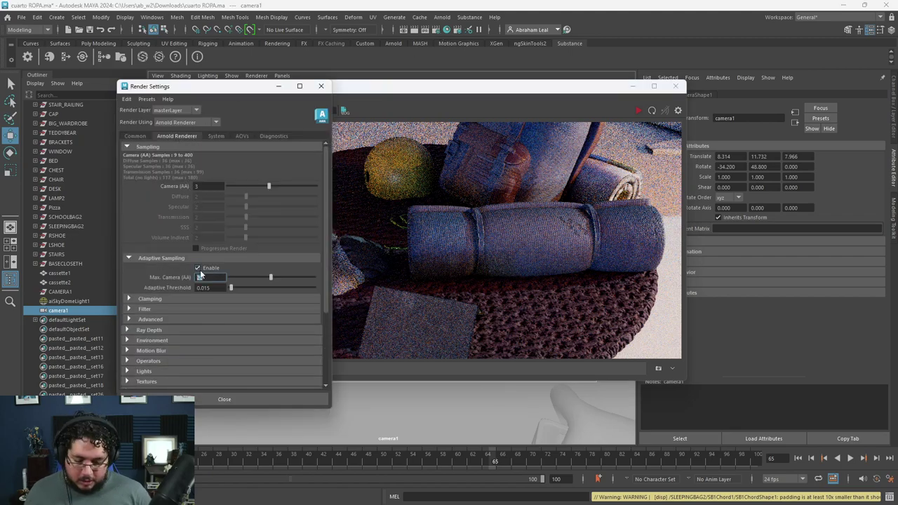
{"action": "left_click", "coordinate": [456, 98]}
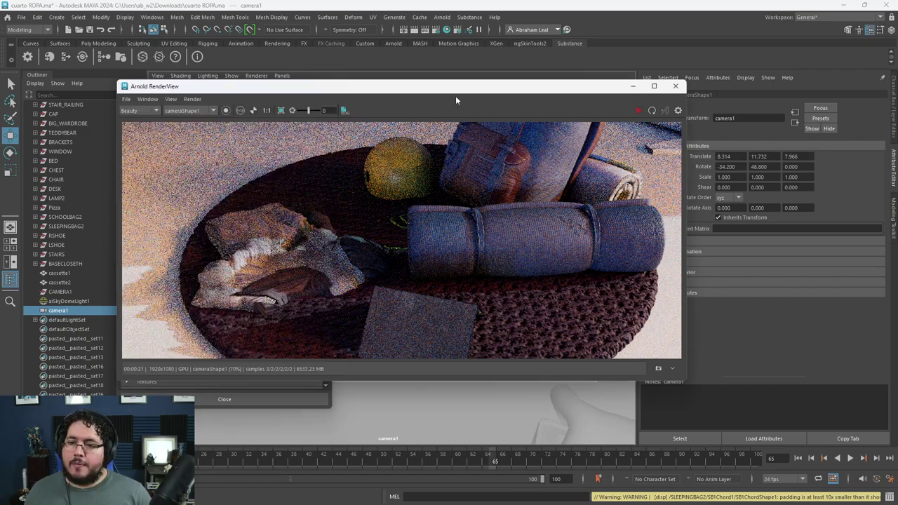
{"action": "left_click", "coordinate": [638, 111]}
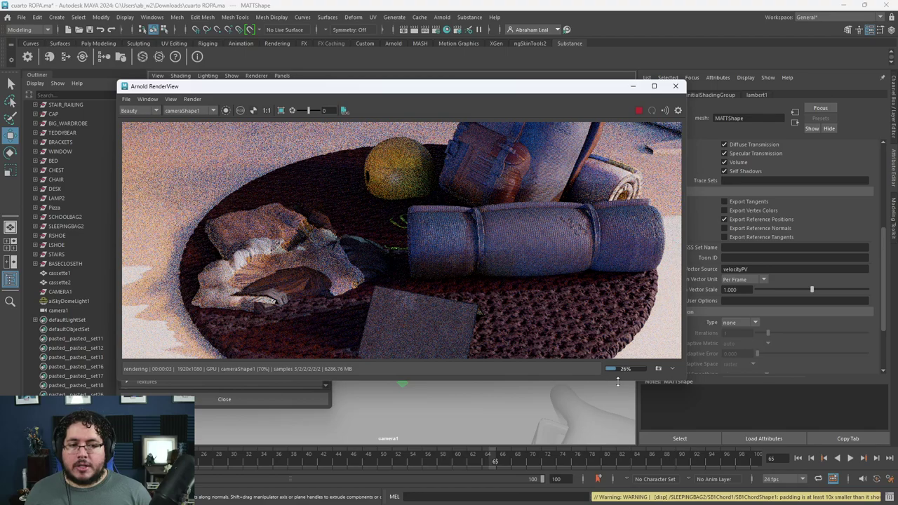
Examine the noise, the rug's knitted surface and its displaced edge in the adaptively sampled render.
{"action": "scroll", "coordinate": [564, 262], "scroll_direction": "down", "scroll_amount": 3}
{"action": "middle_click_drag", "start_coordinate": [499, 282], "coordinate": [463, 236]}
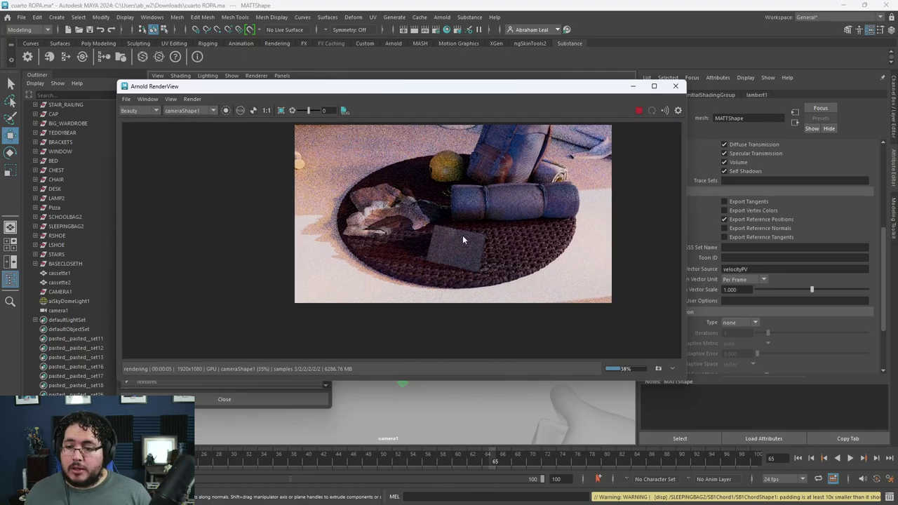
{"action": "scroll", "coordinate": [463, 240], "scroll_direction": "up", "scroll_amount": 2}
{"action": "scroll", "coordinate": [471, 195], "scroll_direction": "up", "scroll_amount": 2}
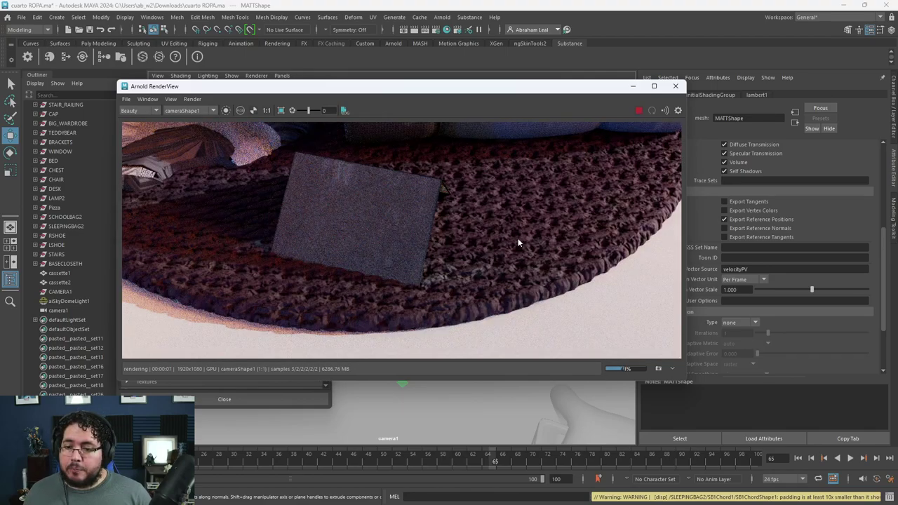
{"action": "scroll", "coordinate": [518, 238], "scroll_direction": "down", "scroll_amount": 2}
{"action": "scroll", "coordinate": [531, 226], "scroll_direction": "up", "scroll_amount": 2}
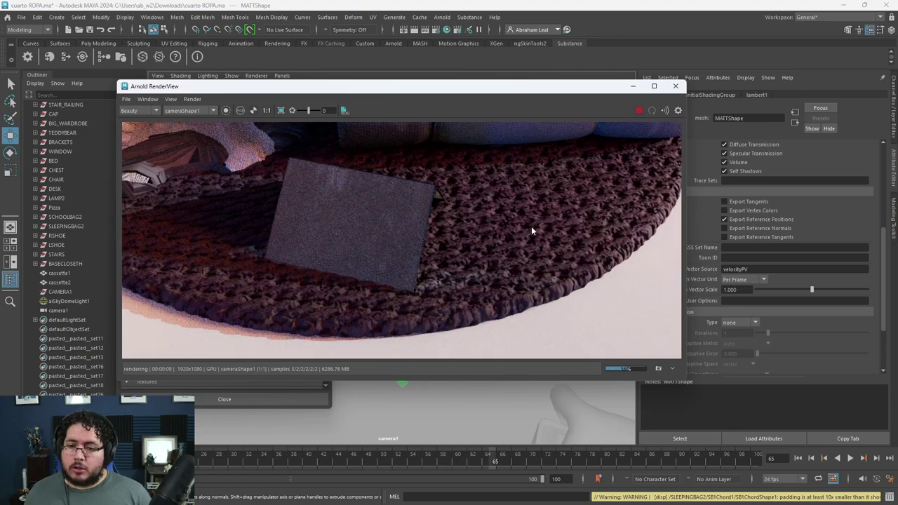
{"action": "scroll", "coordinate": [531, 226], "scroll_direction": "down", "scroll_amount": 3}
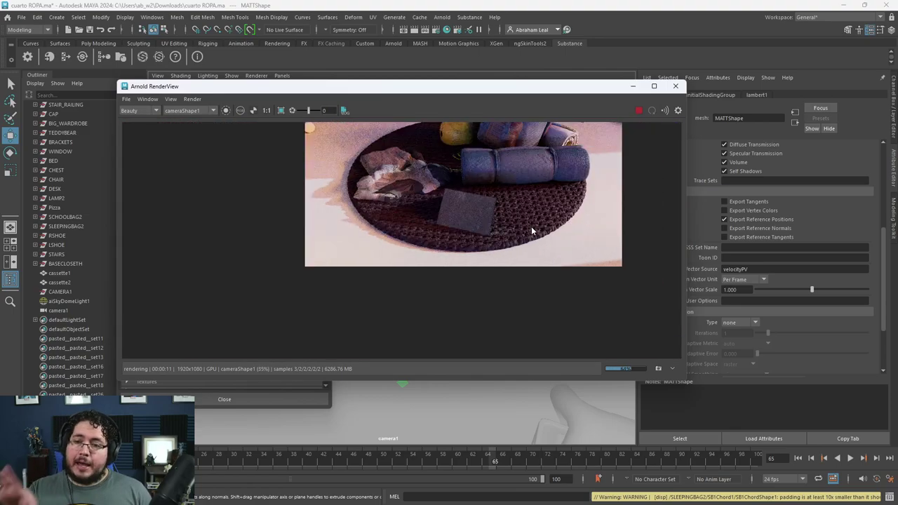
{"action": "scroll", "coordinate": [530, 222], "scroll_direction": "up", "scroll_amount": 3}
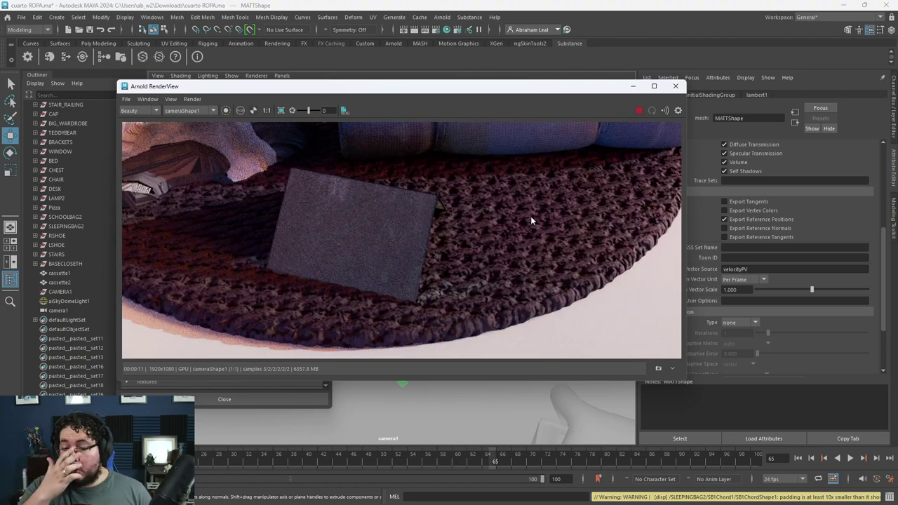
{"action": "scroll", "coordinate": [531, 220], "scroll_direction": "down", "scroll_amount": 3}
{"action": "scroll", "coordinate": [513, 274], "scroll_direction": "up", "scroll_amount": 2}
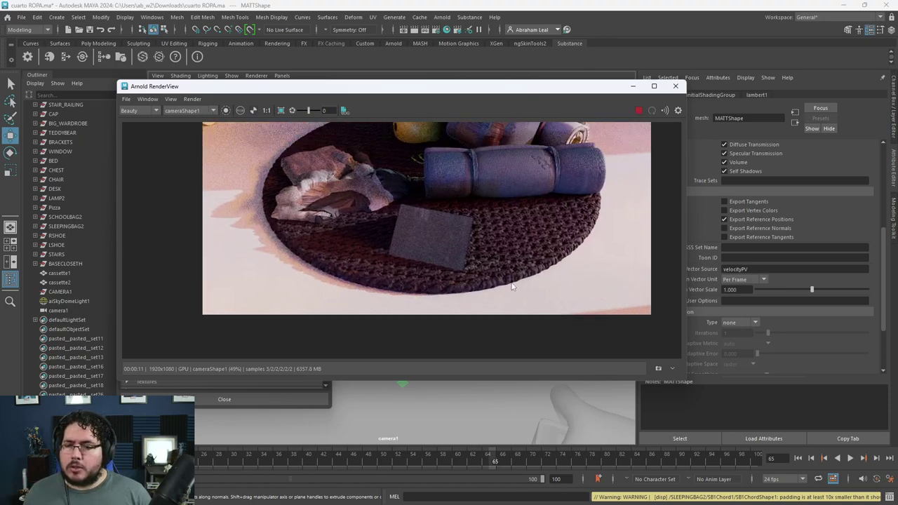
{"action": "middle_click_drag", "start_coordinate": [511, 283], "coordinate": [510, 296]}
Stop the render and set the scale of displacementShader2 to 5 in the Hypershade.
{"action": "left_click_drag", "start_coordinate": [594, 97], "coordinate": [525, 250]}
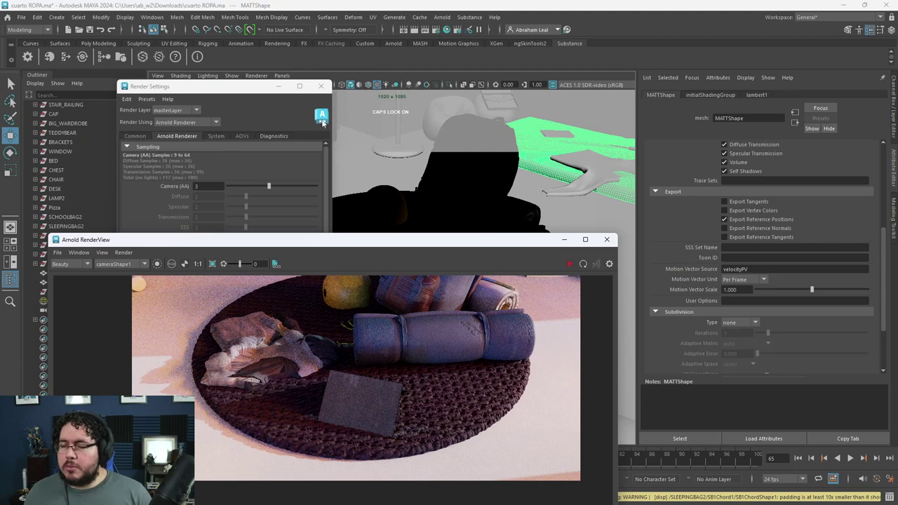
{"action": "left_click_drag", "start_coordinate": [424, 246], "coordinate": [418, 264]}
{"action": "left_click", "coordinate": [461, 29]}
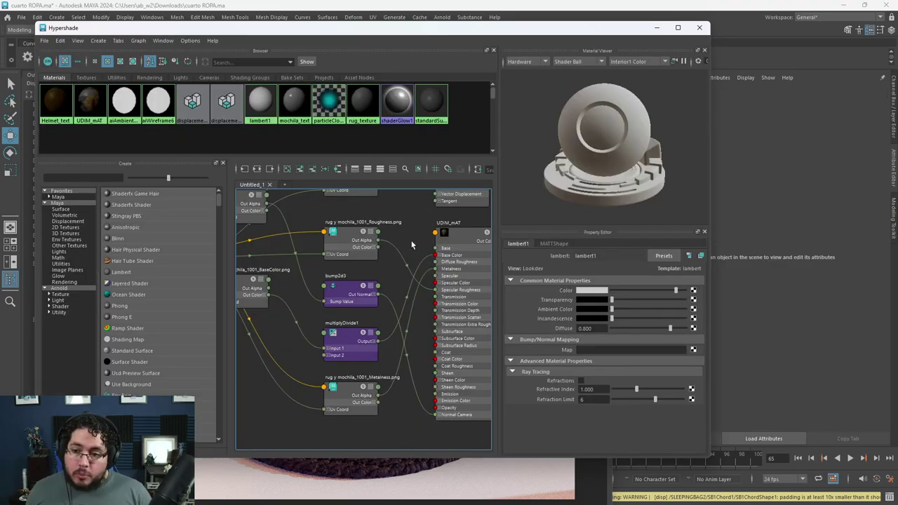
{"action": "middle_click_drag", "start_coordinate": [408, 232], "coordinate": [391, 307], "text": "alt"}
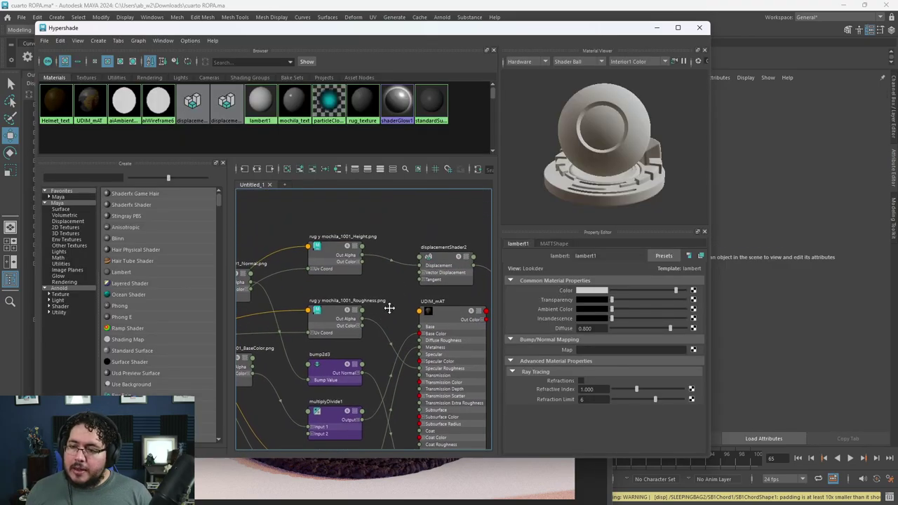
{"action": "left_click", "coordinate": [460, 264]}
{"action": "left_click_drag", "start_coordinate": [460, 264], "coordinate": [448, 235]}
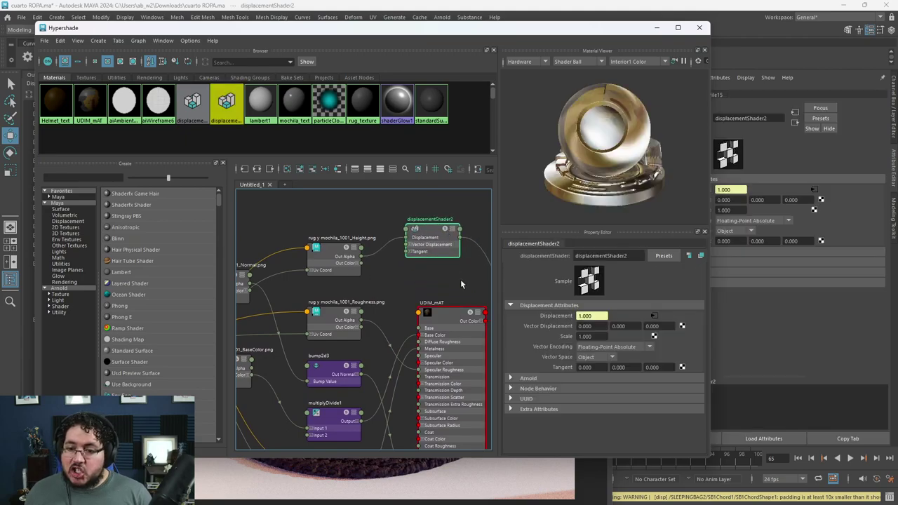
{"action": "left_click", "coordinate": [599, 336]}
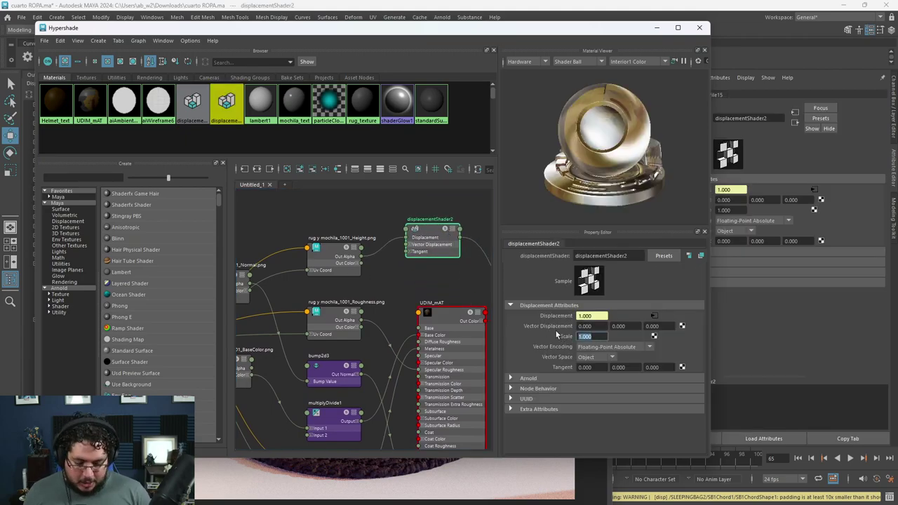
{"action": "type", "text": "5"}
{"action": "key", "text": "Return"}
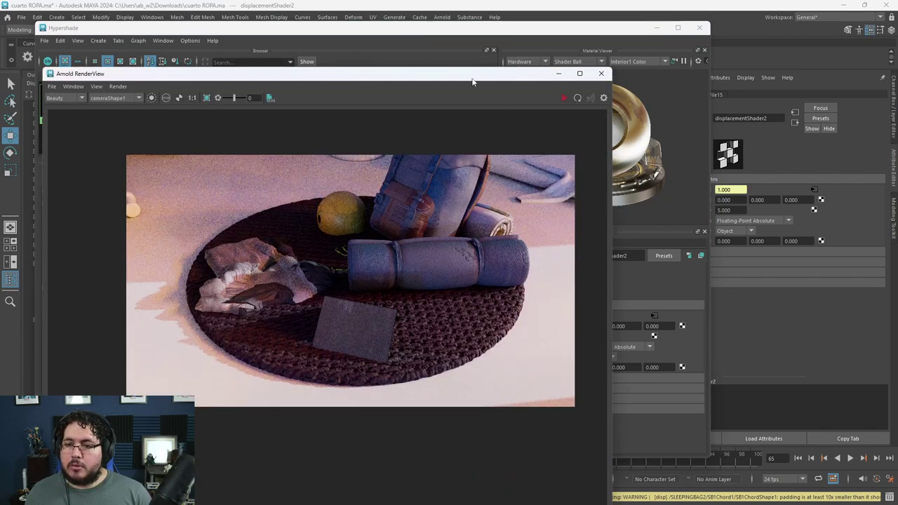
Store a snapshot of the current Arnold render and restart rendering with the displacement scale of 5.
{"action": "left_click_drag", "start_coordinate": [473, 78], "coordinate": [487, 18]}
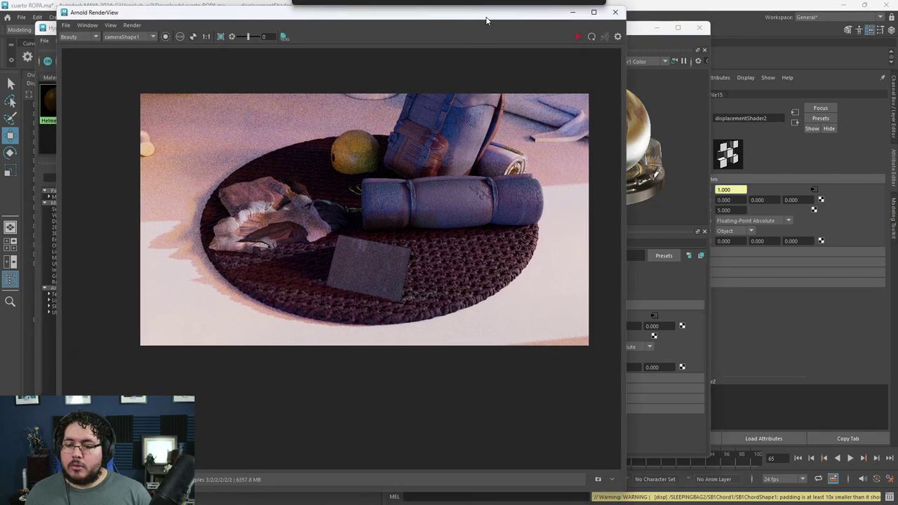
{"action": "left_click", "coordinate": [600, 481]}
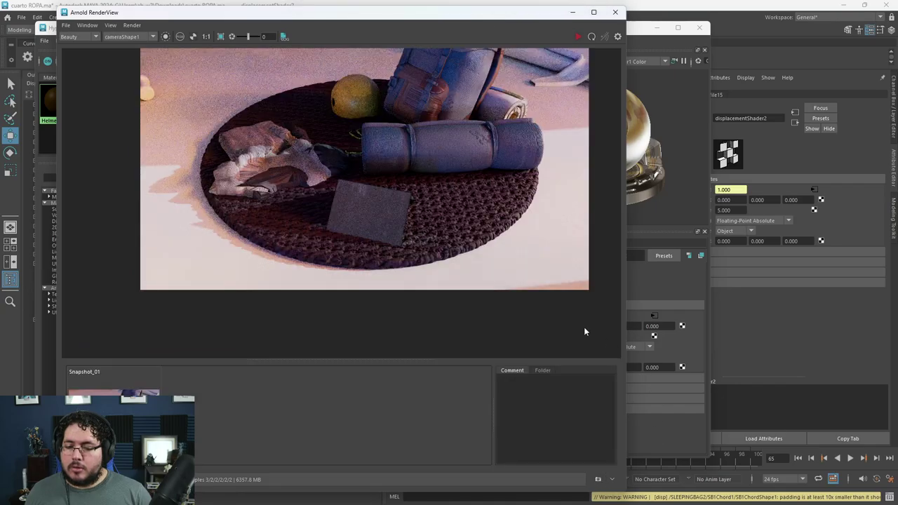
{"action": "left_click", "coordinate": [577, 33]}
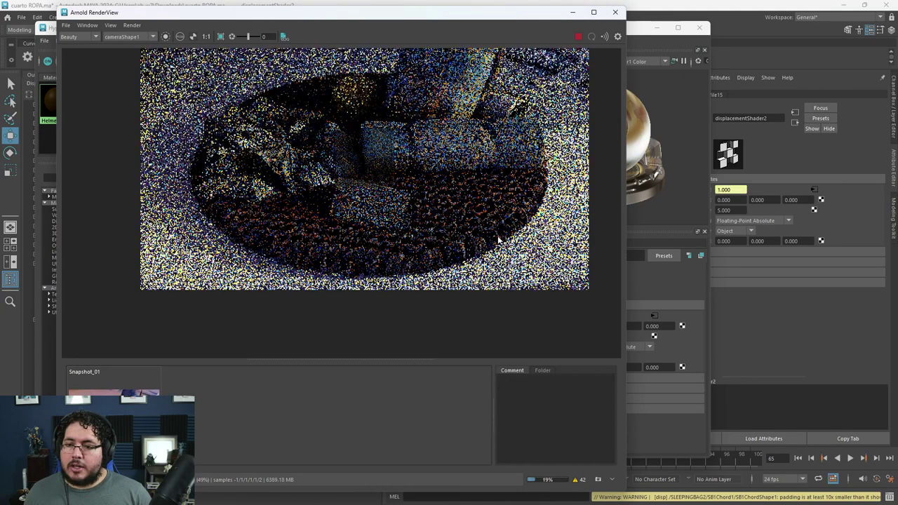
Examine how the stronger displacement affects the rug, the crumpled clothes and the sleeping bag in the render.
{"action": "scroll", "coordinate": [475, 244], "scroll_direction": "up", "scroll_amount": 2}
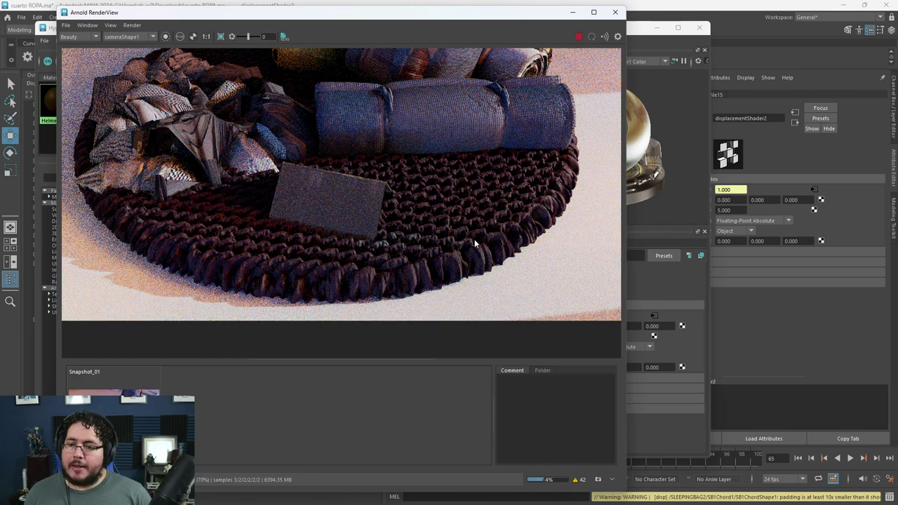
{"action": "scroll", "coordinate": [411, 201], "scroll_direction": "down", "scroll_amount": 3}
{"action": "scroll", "coordinate": [411, 200], "scroll_direction": "up", "scroll_amount": 4}
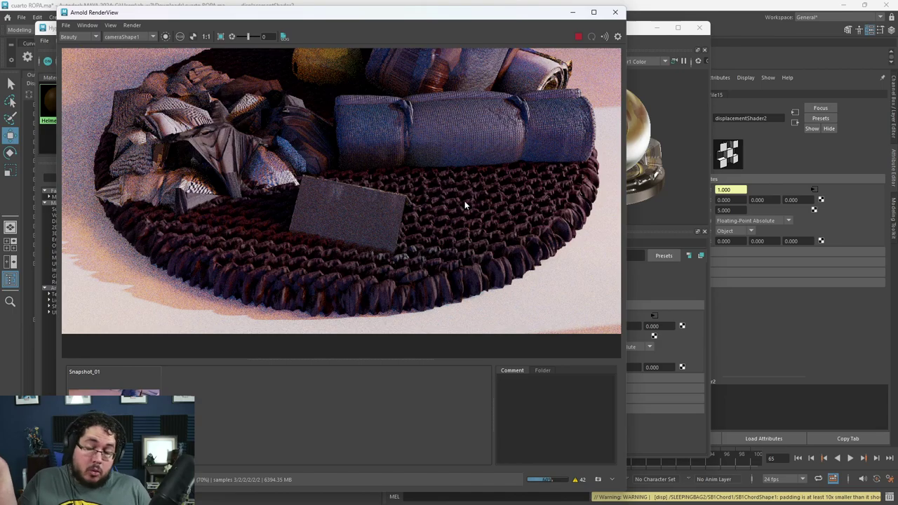
{"action": "scroll", "coordinate": [464, 201], "scroll_direction": "down", "scroll_amount": 2}
{"action": "scroll", "coordinate": [464, 201], "scroll_direction": "up", "scroll_amount": 2}
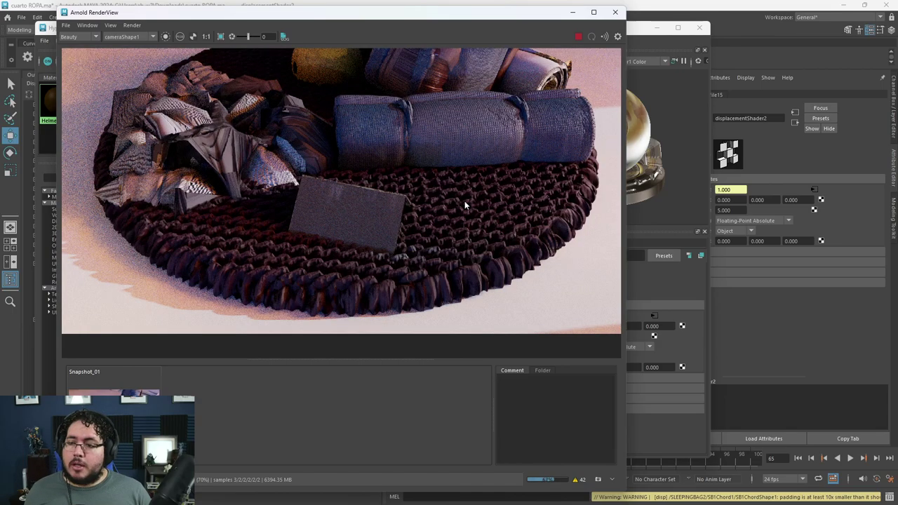
{"action": "scroll", "coordinate": [464, 201], "scroll_direction": "down", "scroll_amount": 2}
{"action": "scroll", "coordinate": [355, 180], "scroll_direction": "up", "scroll_amount": 3}
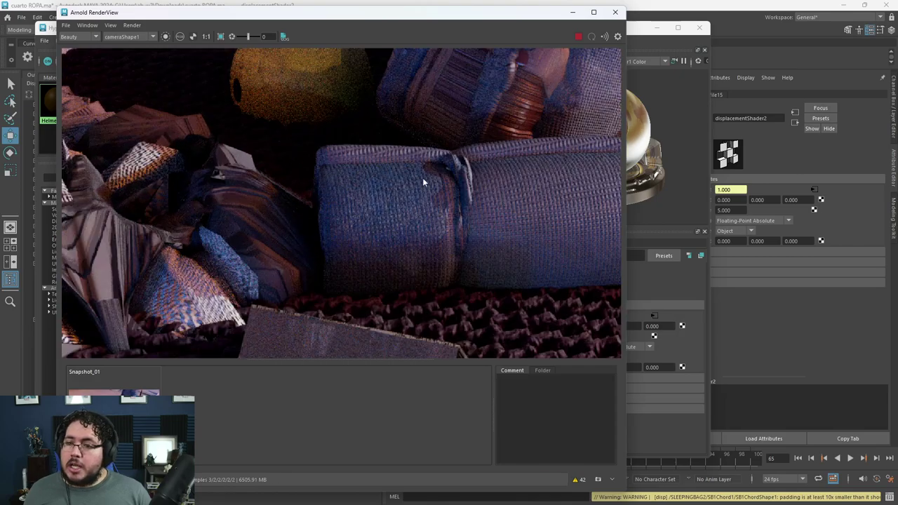
{"action": "scroll", "coordinate": [235, 162], "scroll_direction": "down", "scroll_amount": 2}
{"action": "middle_click_drag", "start_coordinate": [136, 191], "coordinate": [239, 173]}
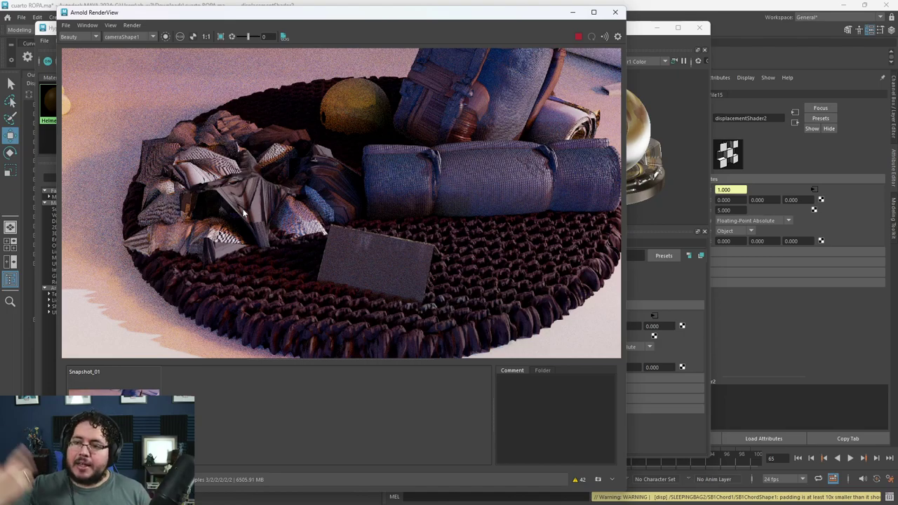
Stop the render, set the scale of displacementShader2 to 0.25 and render the scene again.
{"action": "left_click", "coordinate": [577, 38]}
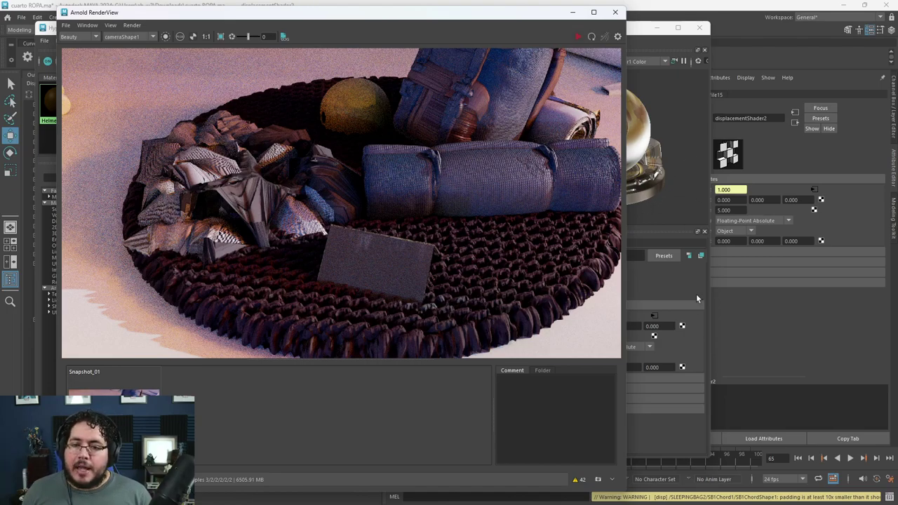
{"action": "left_click", "coordinate": [674, 345]}
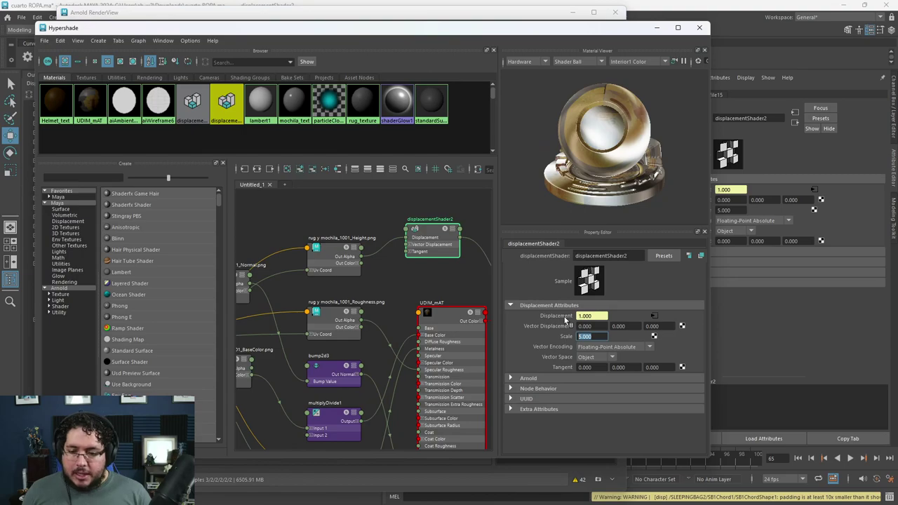
{"action": "key", "text": "BackSpace"}
{"action": "type", "text": ".25"}
{"action": "key", "text": "Return"}
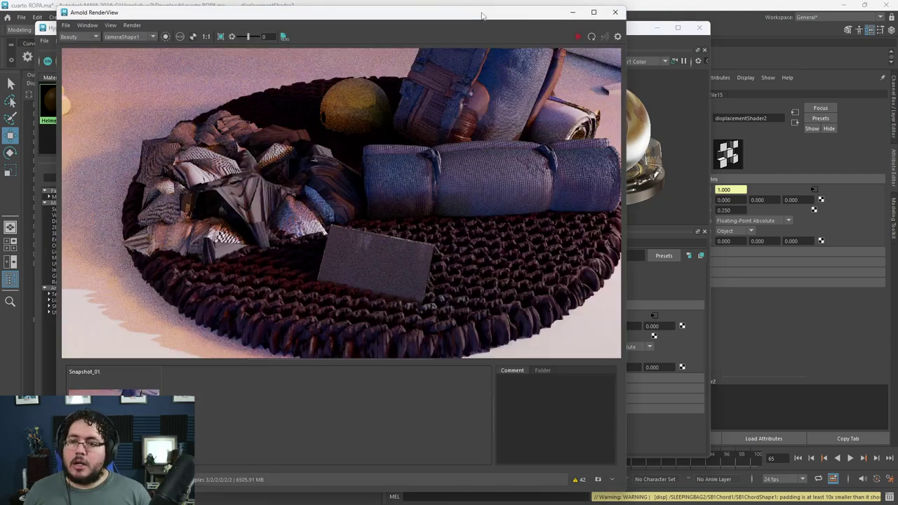
{"action": "left_click", "coordinate": [481, 12]}
{"action": "left_click", "coordinate": [576, 40]}
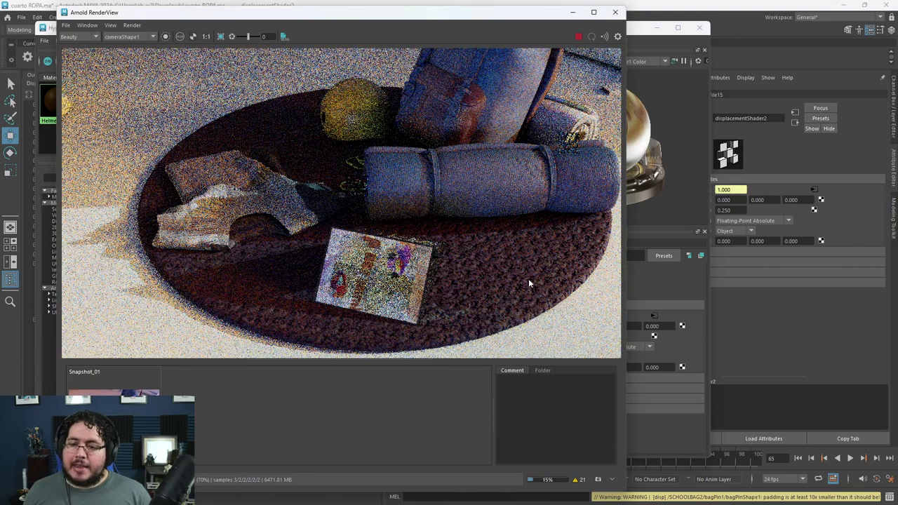
Compare the new render with the stored snapshot and inspect the rug's surface and edge under the weaker displacement.
{"action": "left_click", "coordinate": [114, 414]}
{"action": "left_click", "coordinate": [115, 414]}
{"action": "left_click", "coordinate": [115, 414]}
{"action": "left_click", "coordinate": [115, 414]}
{"action": "left_click", "coordinate": [115, 414]}
{"action": "left_click", "coordinate": [114, 414]}
{"action": "left_click", "coordinate": [115, 414]}
{"action": "left_click", "coordinate": [115, 414]}
{"action": "left_click", "coordinate": [114, 414]}
{"action": "left_click", "coordinate": [115, 415]}
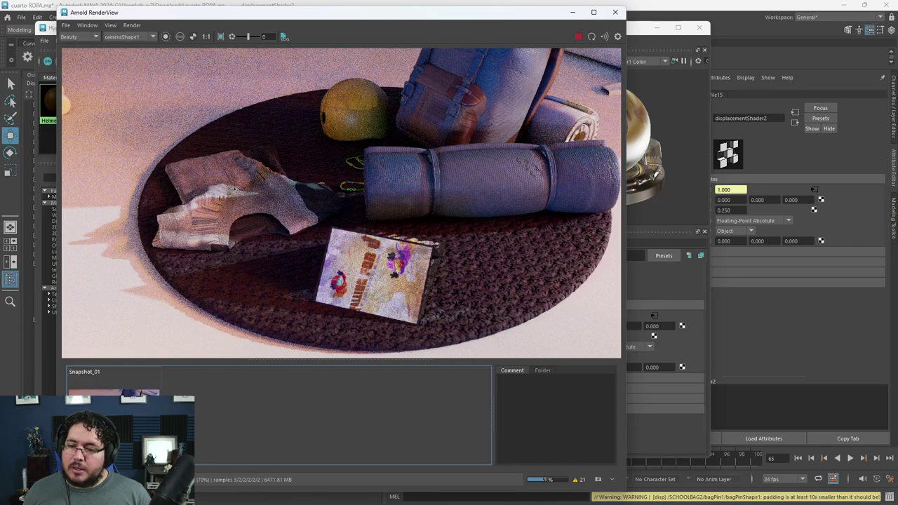
{"action": "scroll", "coordinate": [590, 242], "scroll_direction": "up", "scroll_amount": 3}
{"action": "scroll", "coordinate": [511, 161], "scroll_direction": "up", "scroll_amount": 2}
{"action": "scroll", "coordinate": [512, 221], "scroll_direction": "down", "scroll_amount": 5}
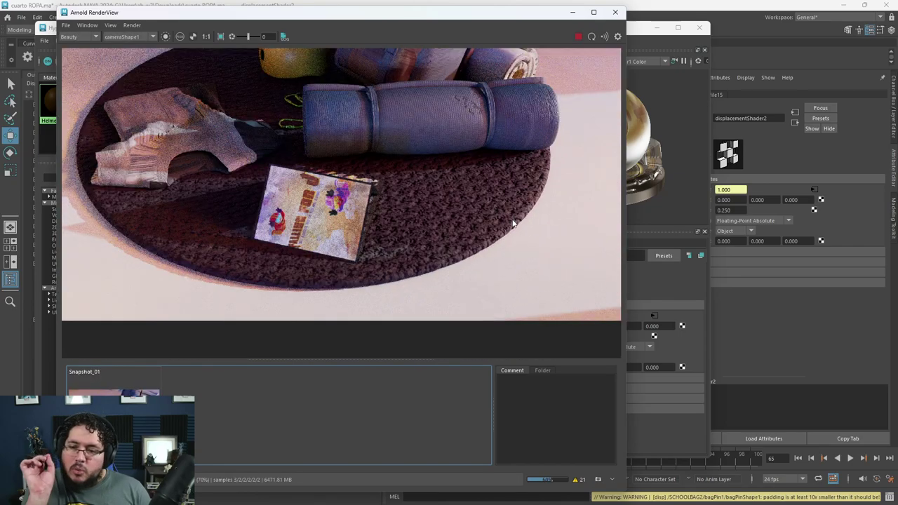
Set the scale of displacementShader2 to 0.5 and inspect the rug's surface in the refreshed Arnold render.
{"action": "left_click", "coordinate": [690, 293]}
{"action": "left_click_drag", "start_coordinate": [598, 336], "coordinate": [559, 325]}
{"action": "type", "text": ".5"}
{"action": "key", "text": "Return"}
{"action": "left_click", "coordinate": [523, 13]}
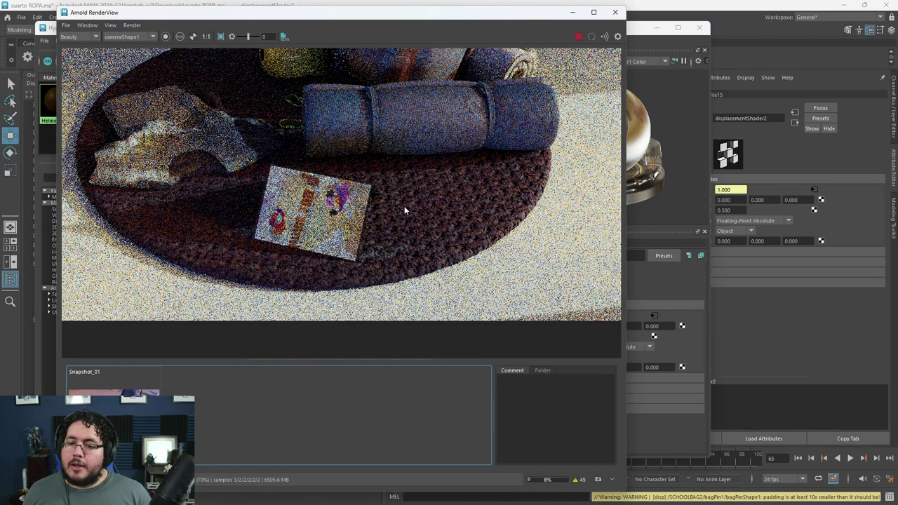
{"action": "scroll", "coordinate": [407, 249], "scroll_direction": "down", "scroll_amount": 2}
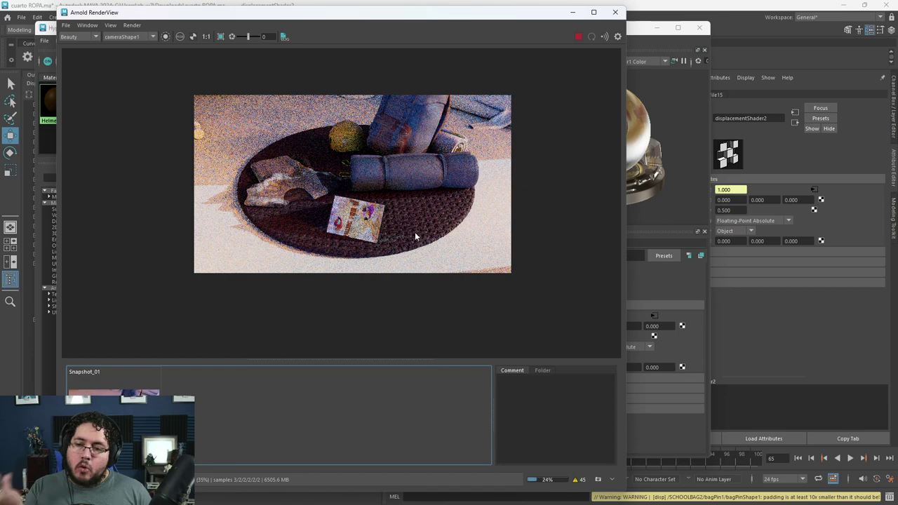
{"action": "scroll", "coordinate": [424, 242], "scroll_direction": "up", "scroll_amount": 3}
{"action": "scroll", "coordinate": [424, 241], "scroll_direction": "up", "scroll_amount": 2}
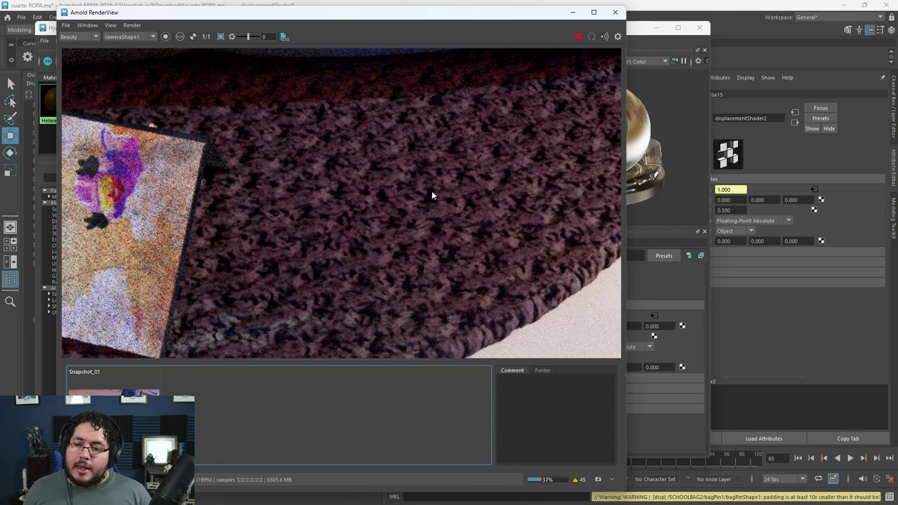
{"action": "scroll", "coordinate": [453, 231], "scroll_direction": "down", "scroll_amount": 3}
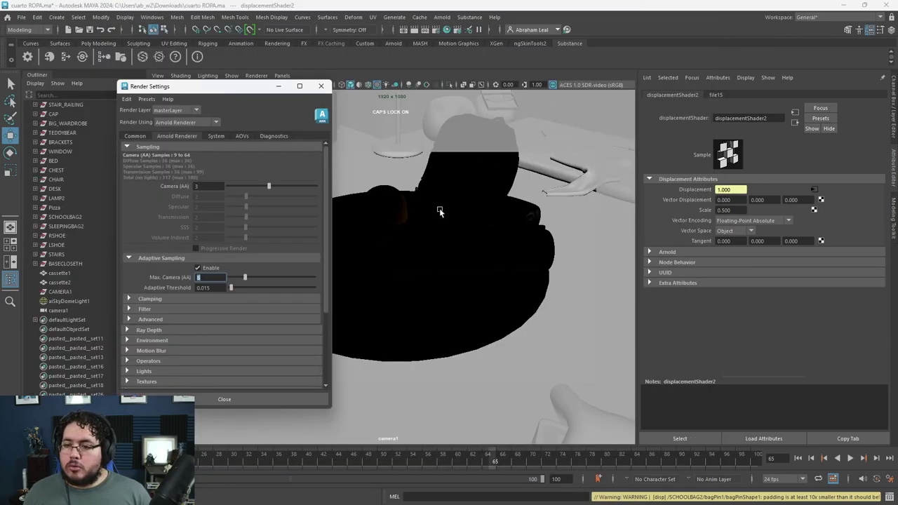
Dismiss the Render Settings window and switch the camera1 viewport to plain shaded display.
{"action": "left_click", "coordinate": [439, 211]}
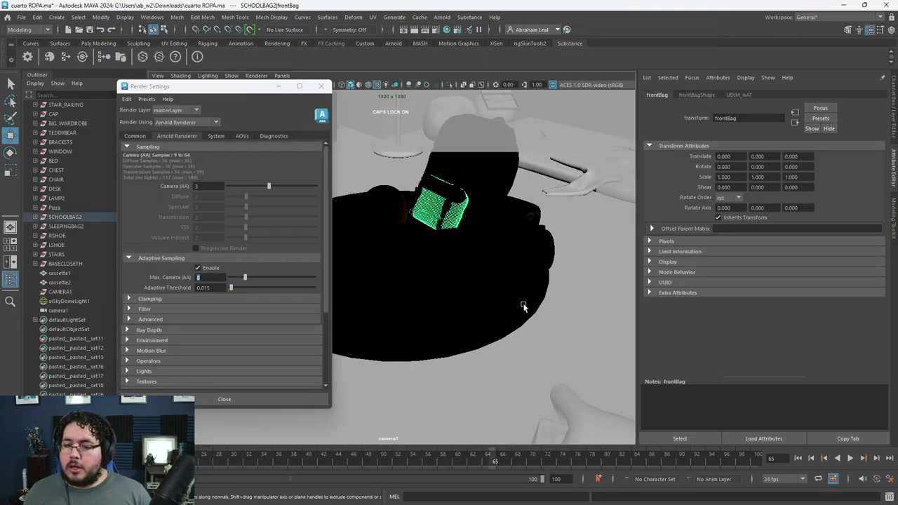
{"action": "key", "text": "4"}
{"action": "left_click", "coordinate": [282, 87]}
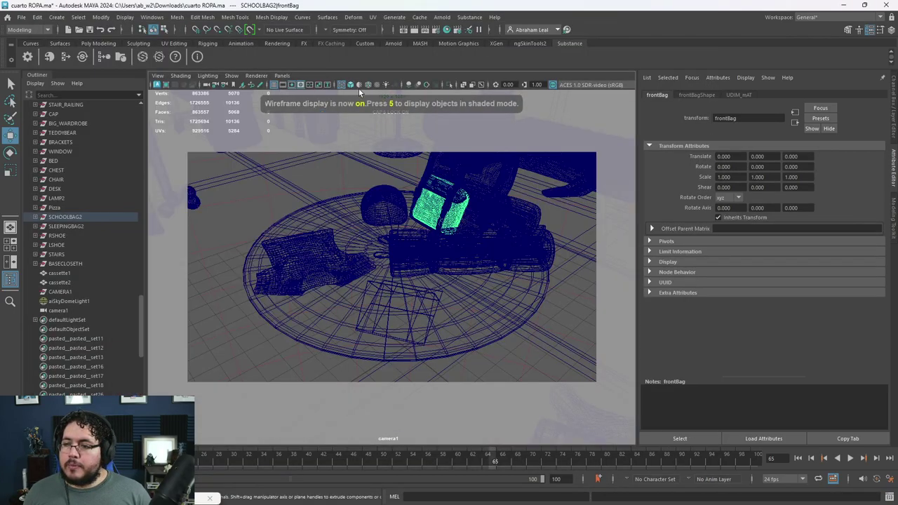
{"action": "key", "text": "5"}
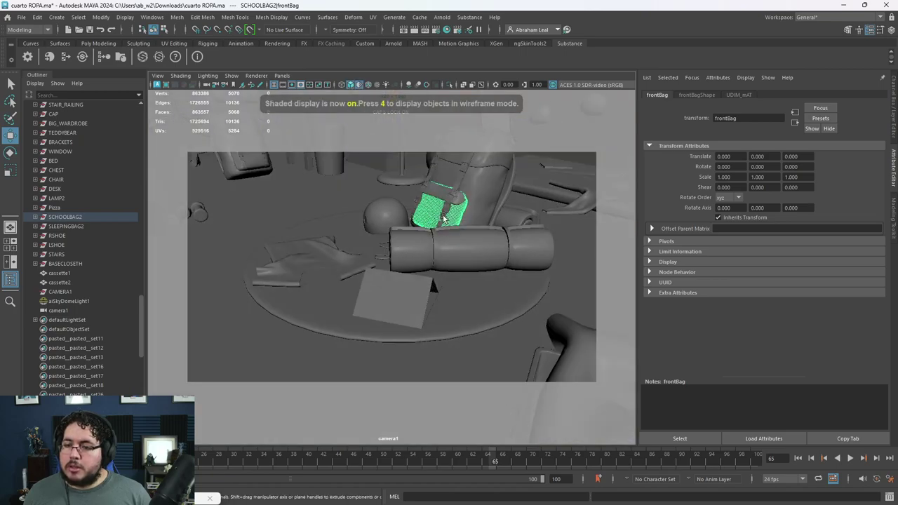
Select the objects sharing UDIM_mAT, leave the rug and the room out of the selection, and assign them lambert1.
{"action": "left_click", "coordinate": [459, 194]}
{"action": "left_click_drag", "start_coordinate": [380, 274], "coordinate": [396, 294], "text": "alt"}
{"action": "right_click_drag", "start_coordinate": [469, 219], "coordinate": [393, 274], "text": "alt"}
{"action": "left_click_drag", "start_coordinate": [449, 228], "coordinate": [346, 313], "text": "alt"}
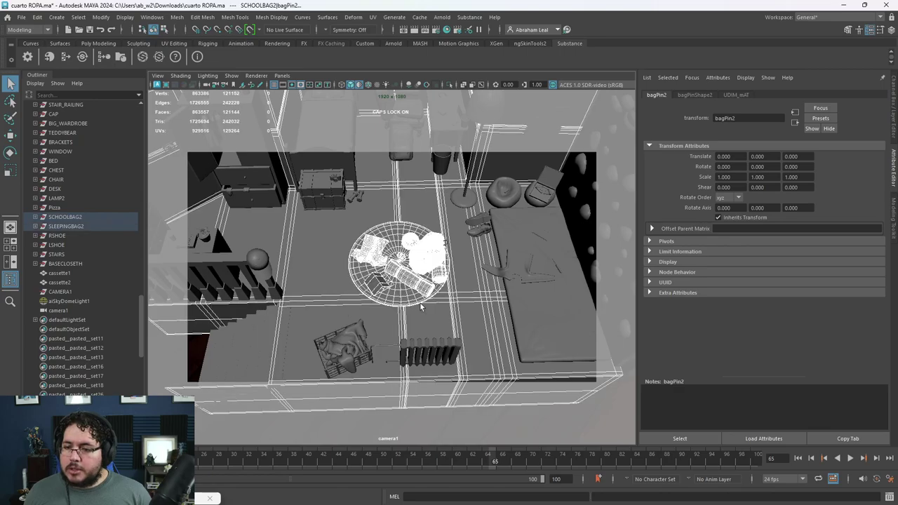
{"action": "left_click", "coordinate": [454, 302], "text": "ctrl"}
{"action": "left_click", "coordinate": [402, 297], "text": "ctrl"}
{"action": "key", "text": "f"}
{"action": "right_click_drag", "start_coordinate": [402, 300], "coordinate": [469, 475], "text": "alt"}
{"action": "left_click_drag", "start_coordinate": [357, 393], "coordinate": [416, 299], "text": "alt"}
Inspect the textured rug beneath the plain props in the Arnold render and stop the render.
{"action": "left_click", "coordinate": [94, 498]}
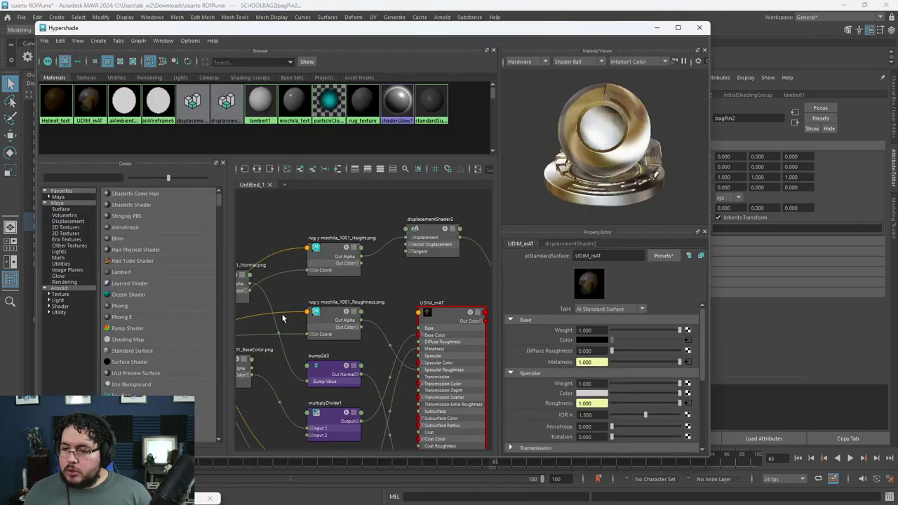
{"action": "middle_click_drag", "start_coordinate": [412, 285], "coordinate": [456, 278], "text": "alt"}
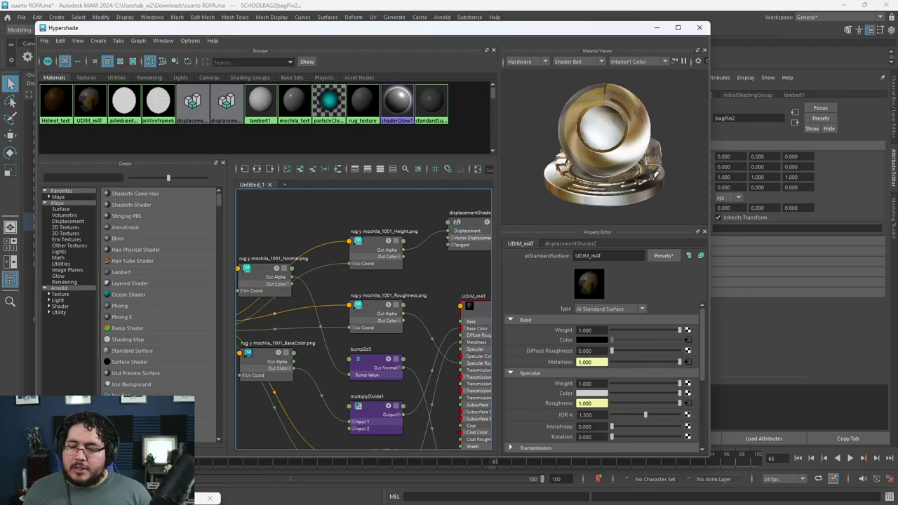
{"action": "left_click", "coordinate": [84, 498]}
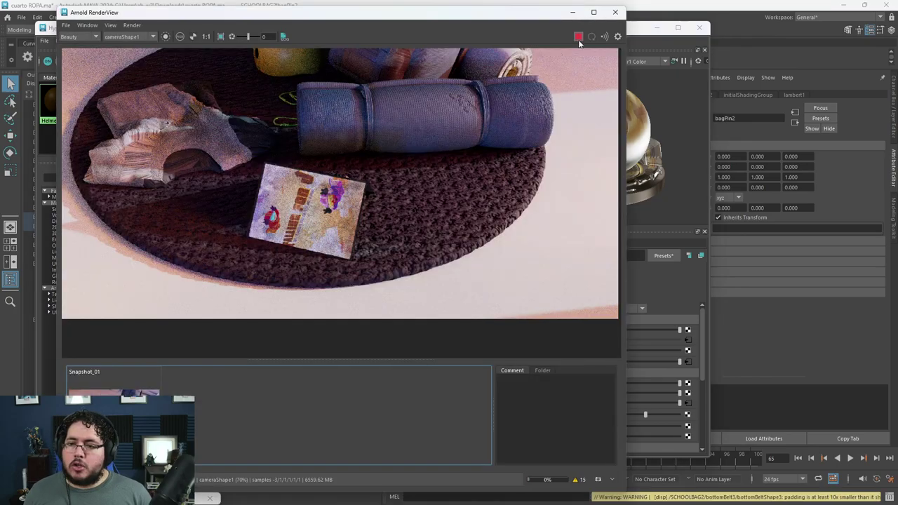
{"action": "scroll", "coordinate": [415, 244], "scroll_direction": "up", "scroll_amount": 2}
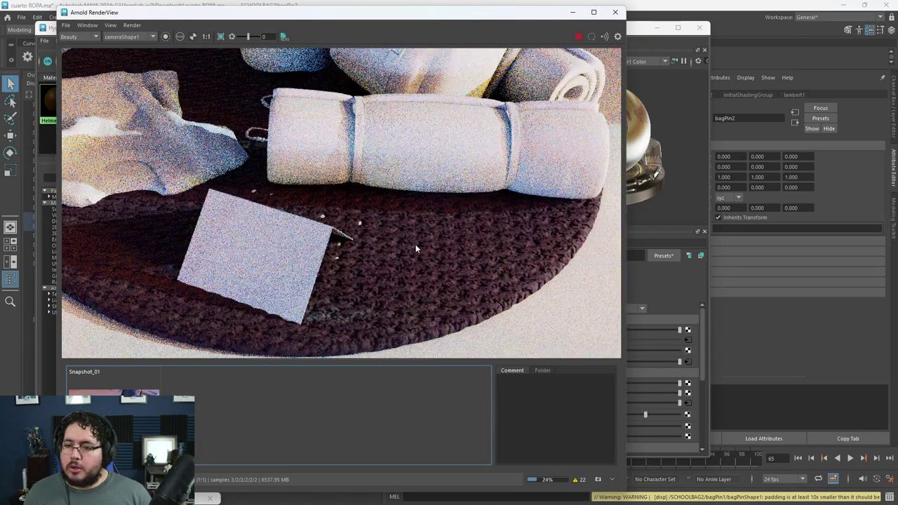
{"action": "scroll", "coordinate": [415, 244], "scroll_direction": "down", "scroll_amount": 2}
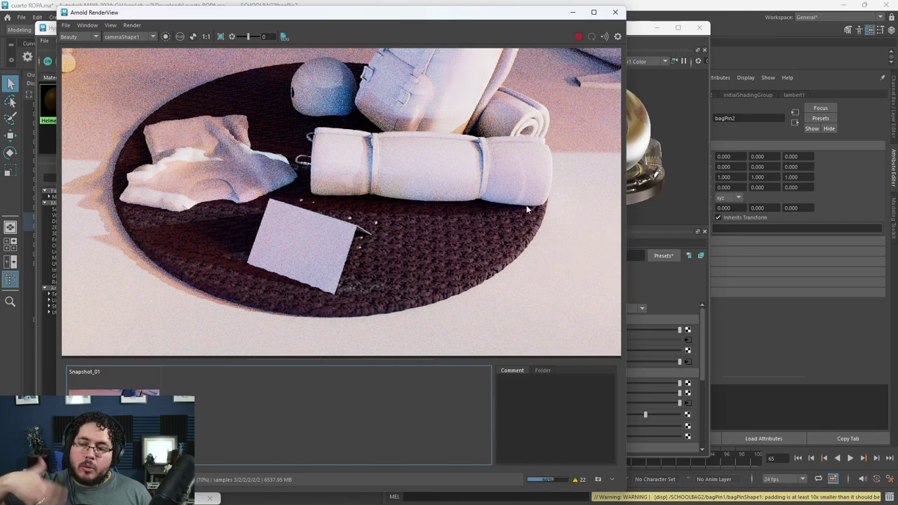
{"action": "left_click", "coordinate": [579, 37]}
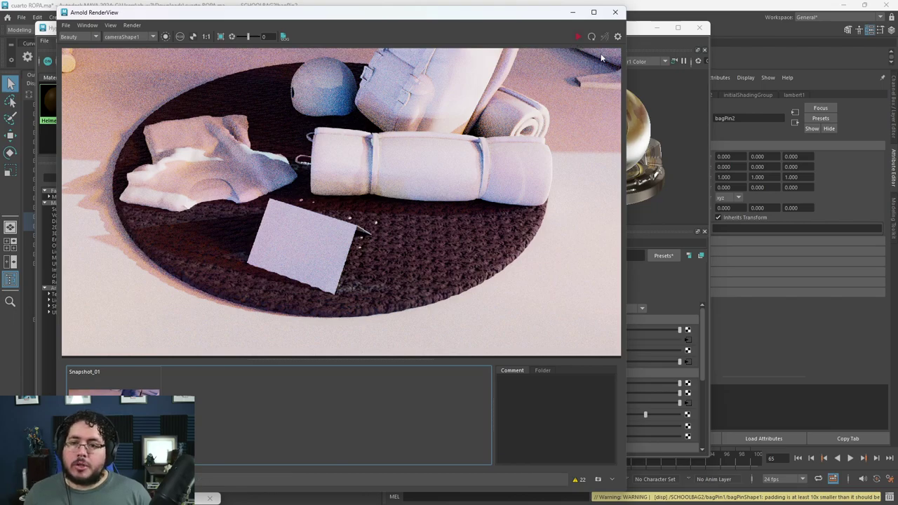
Raise the Sheen weight of UDIM_mAT to 1.
{"action": "left_click", "coordinate": [637, 35]}
{"action": "scroll", "coordinate": [541, 342], "scroll_direction": "down", "scroll_amount": 1}
{"action": "scroll", "coordinate": [540, 342], "scroll_direction": "down", "scroll_amount": 3}
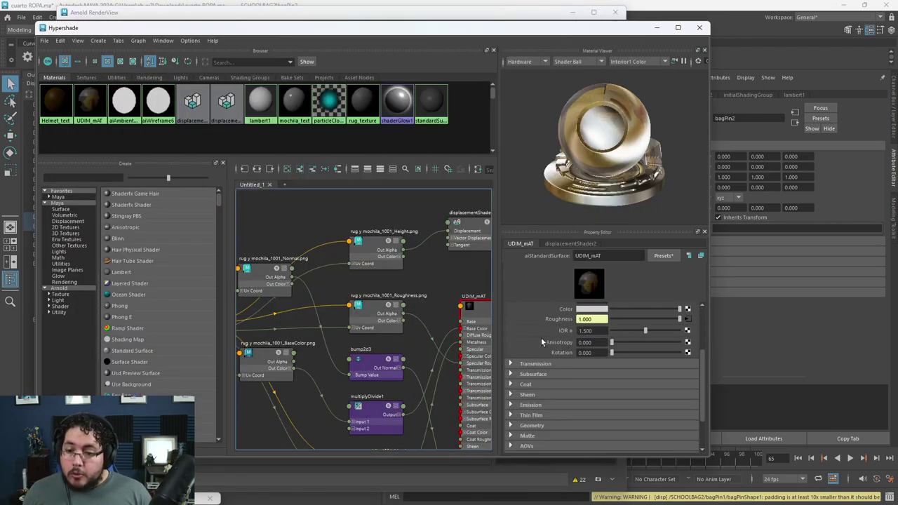
{"action": "left_click", "coordinate": [512, 367]}
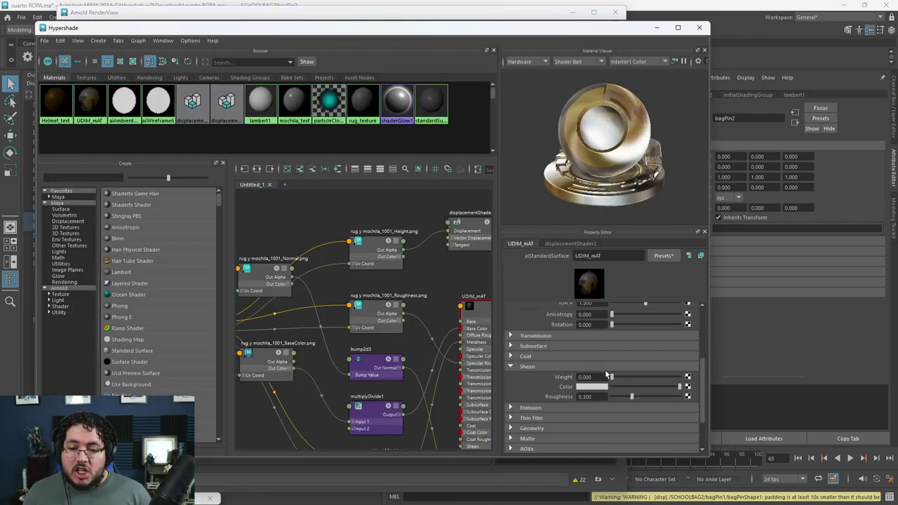
{"action": "left_click_drag", "start_coordinate": [612, 378], "coordinate": [706, 379]}
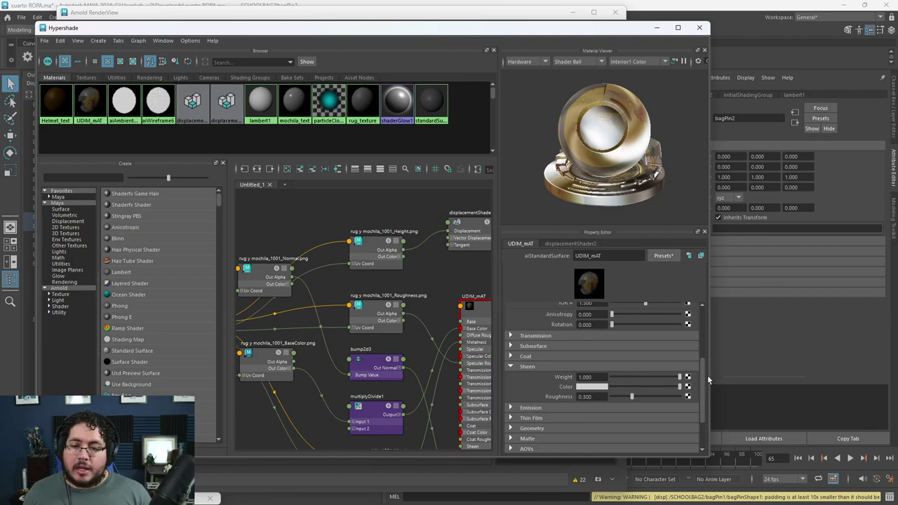
Arrange Hypershade beside the Arnold RenderView and restart the render to inspect the rug's full sheen.
{"action": "left_click", "coordinate": [118, 498]}
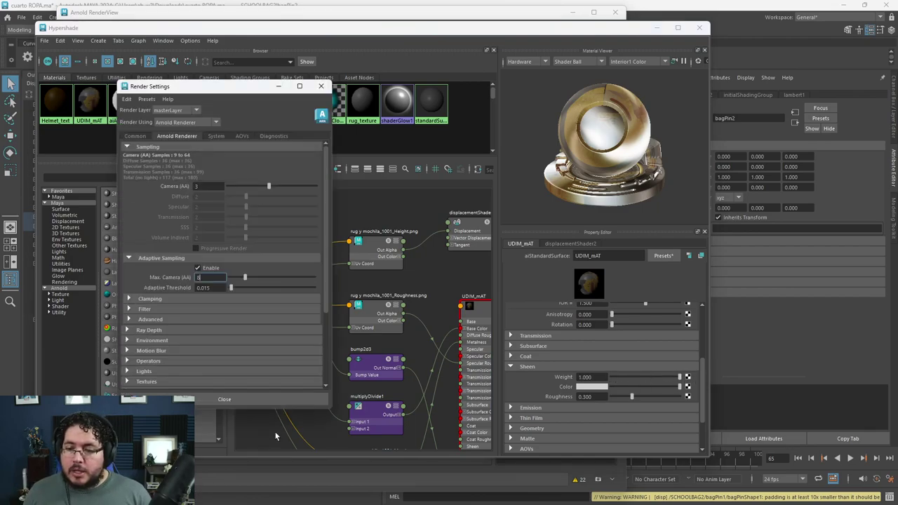
{"action": "left_click", "coordinate": [279, 87]}
{"action": "left_click_drag", "start_coordinate": [281, 28], "coordinate": [409, 46]}
{"action": "left_click_drag", "start_coordinate": [164, 145], "coordinate": [405, 140]}
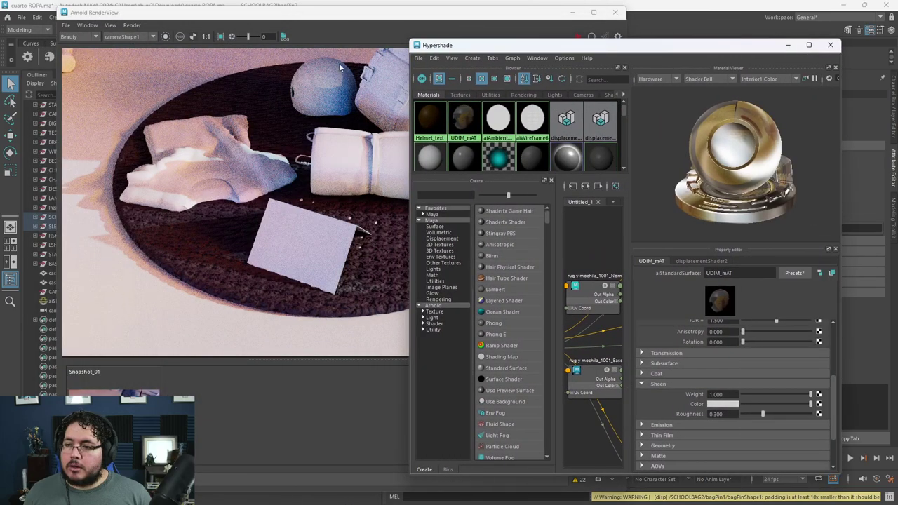
{"action": "left_click", "coordinate": [348, 16]}
{"action": "left_click", "coordinate": [578, 40]}
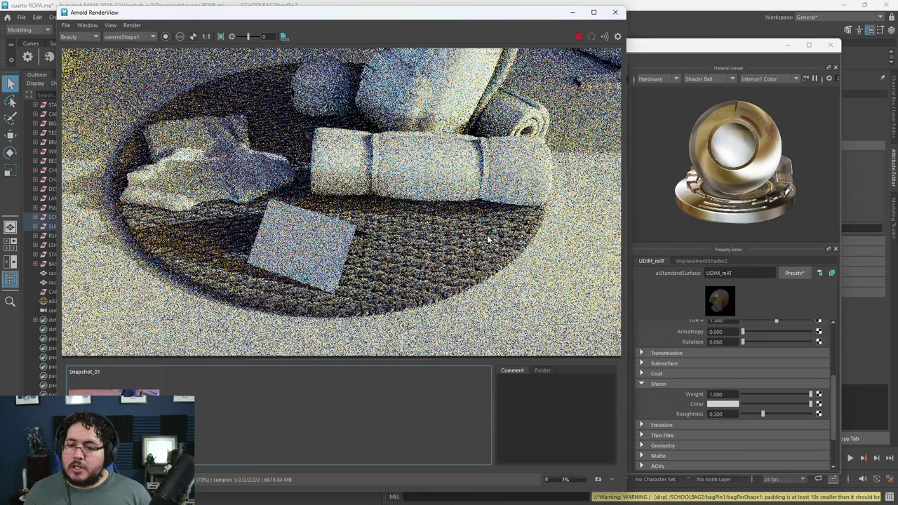
{"action": "scroll", "coordinate": [447, 240], "scroll_direction": "up", "scroll_amount": 3}
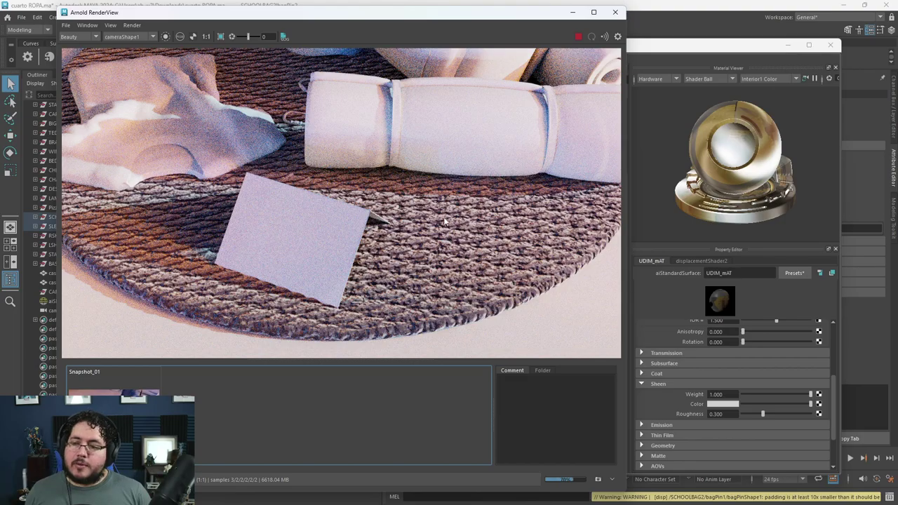
{"action": "scroll", "coordinate": [466, 205], "scroll_direction": "down", "scroll_amount": 3}
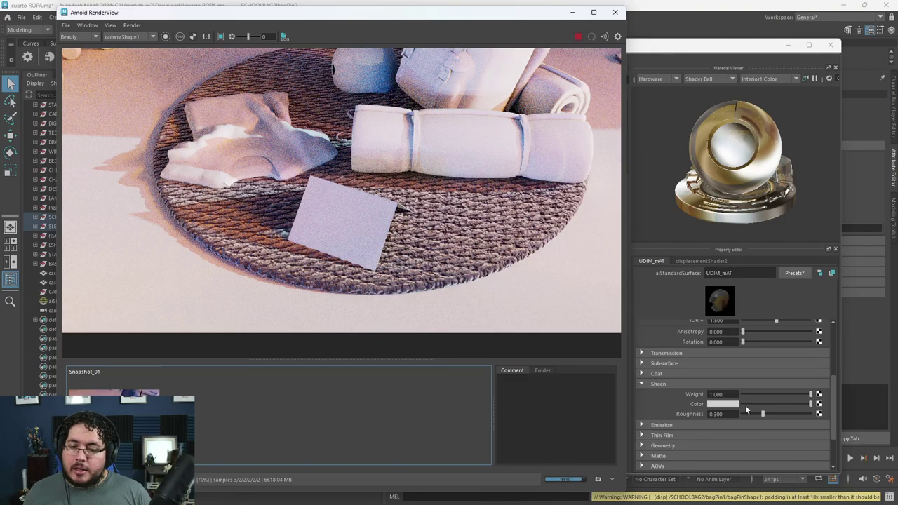
Set the Sheen roughness to about 0.566 and its weight to about 0.238, comparing the render with the stored snapshot.
{"action": "left_click_drag", "start_coordinate": [765, 414], "coordinate": [780, 414]}
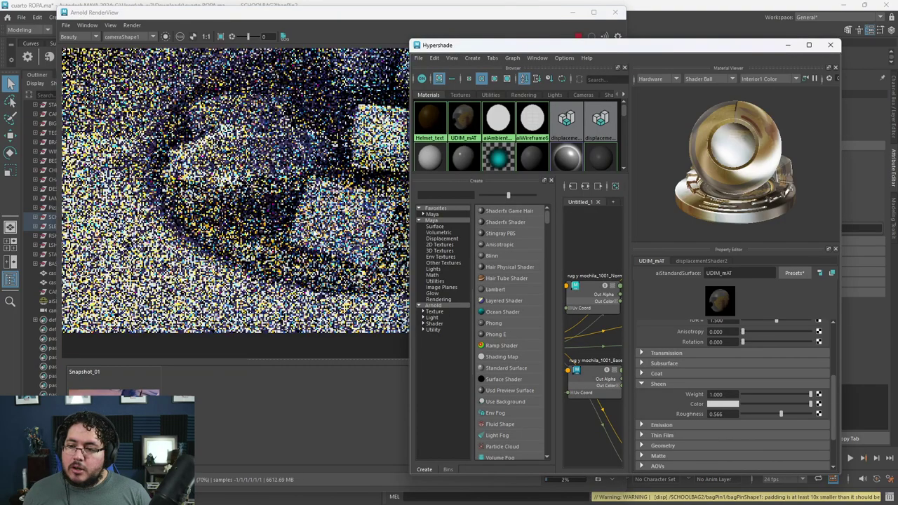
{"action": "left_click", "coordinate": [309, 215]}
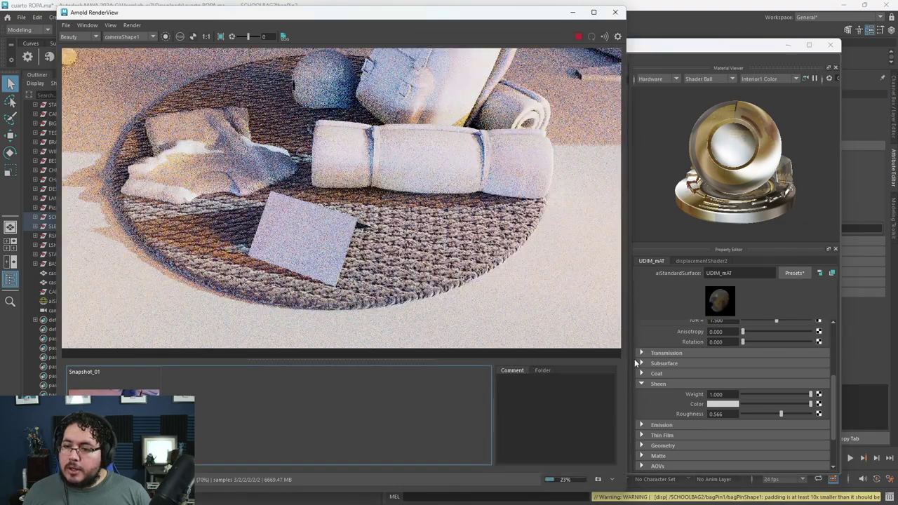
{"action": "left_click_drag", "start_coordinate": [775, 397], "coordinate": [759, 398]}
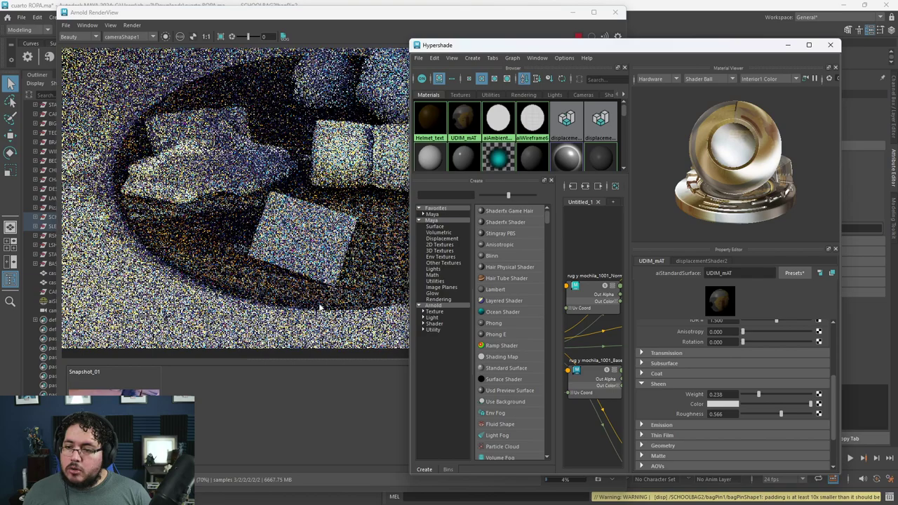
{"action": "left_click", "coordinate": [328, 391]}
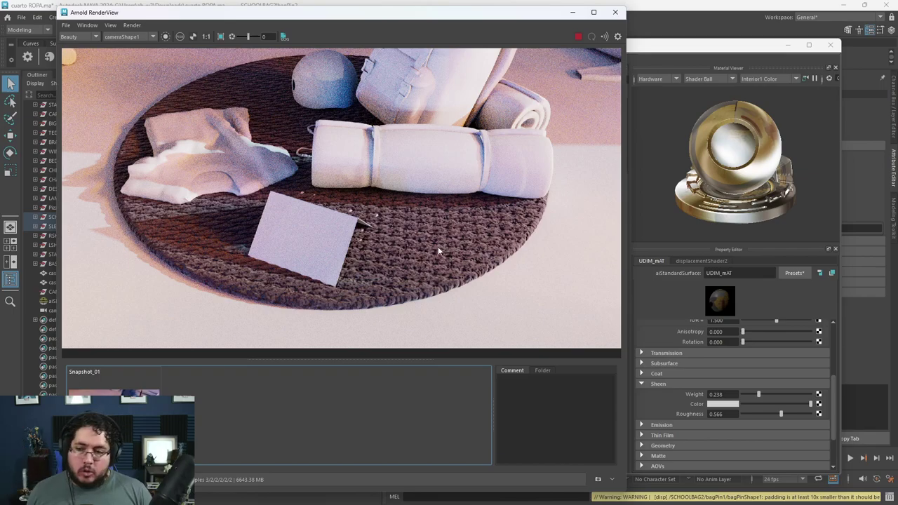
{"action": "left_click", "coordinate": [123, 404]}
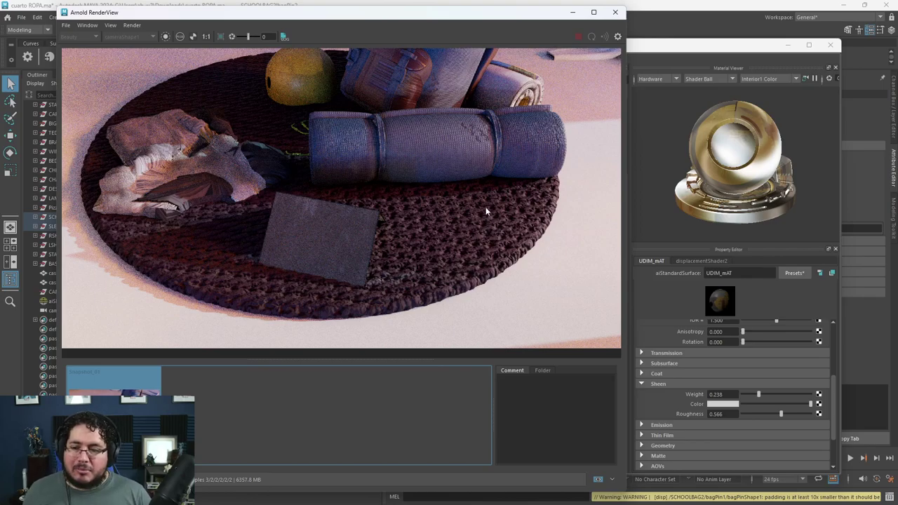
{"action": "key", "text": "Right"}
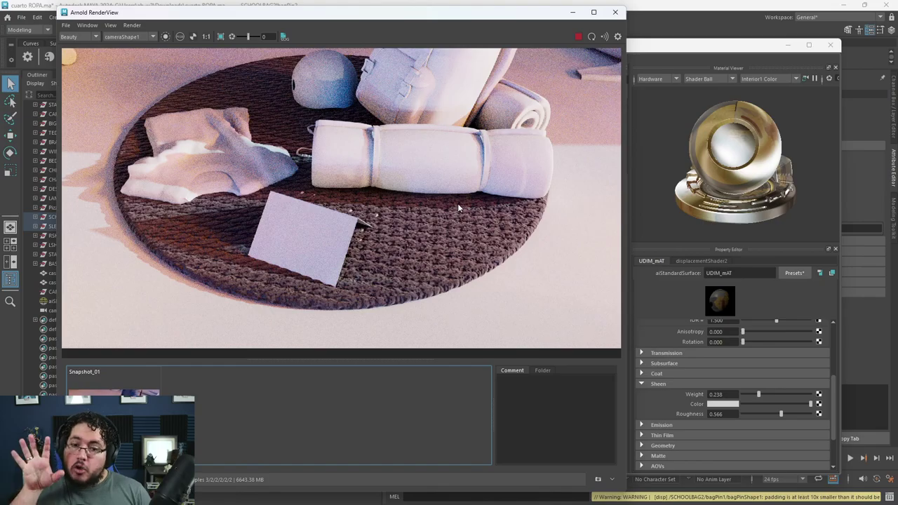
Try Sheen weights of 0 and about 0.105, settle on about 0.161, and check the rug in the render.
{"action": "left_click", "coordinate": [752, 394]}
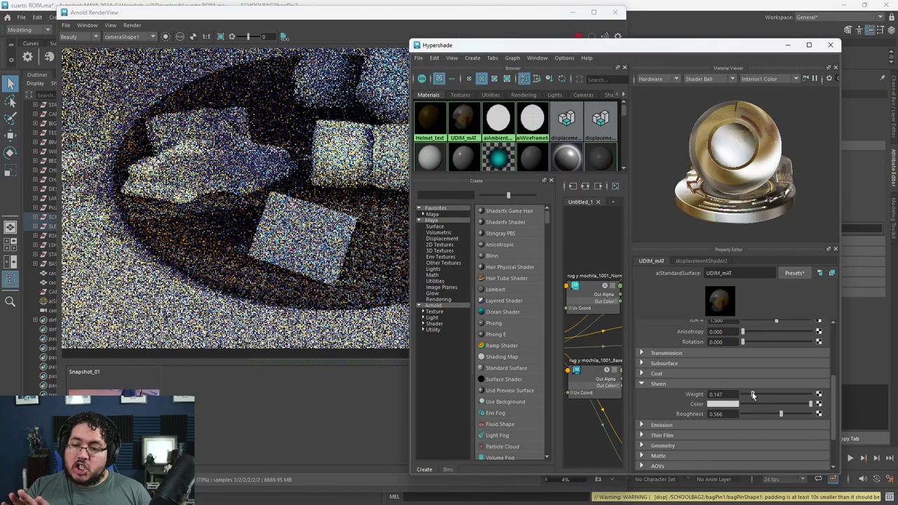
{"action": "left_click_drag", "start_coordinate": [752, 394], "coordinate": [734, 397]}
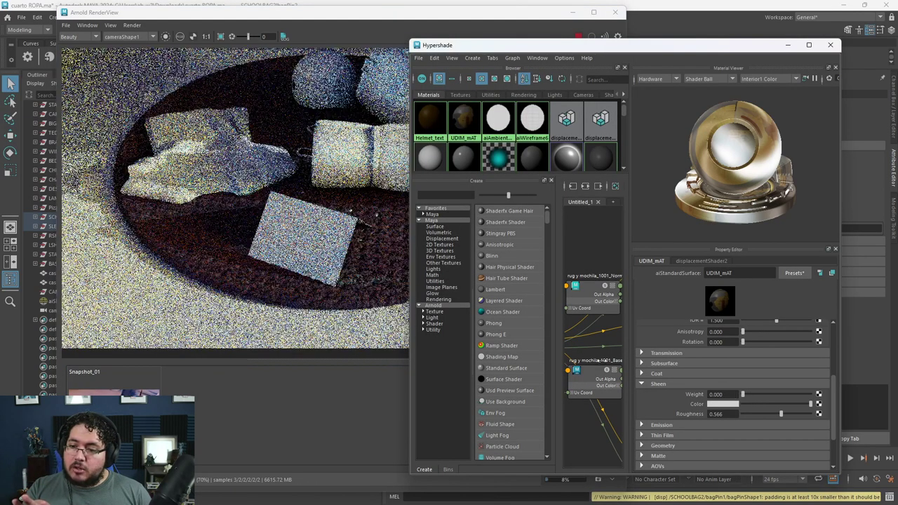
{"action": "left_click", "coordinate": [749, 394]}
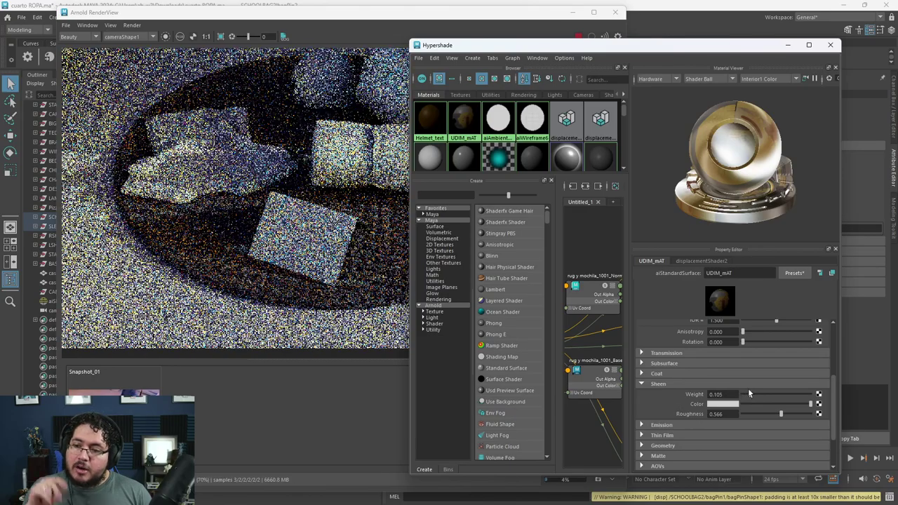
{"action": "left_click", "coordinate": [753, 394]}
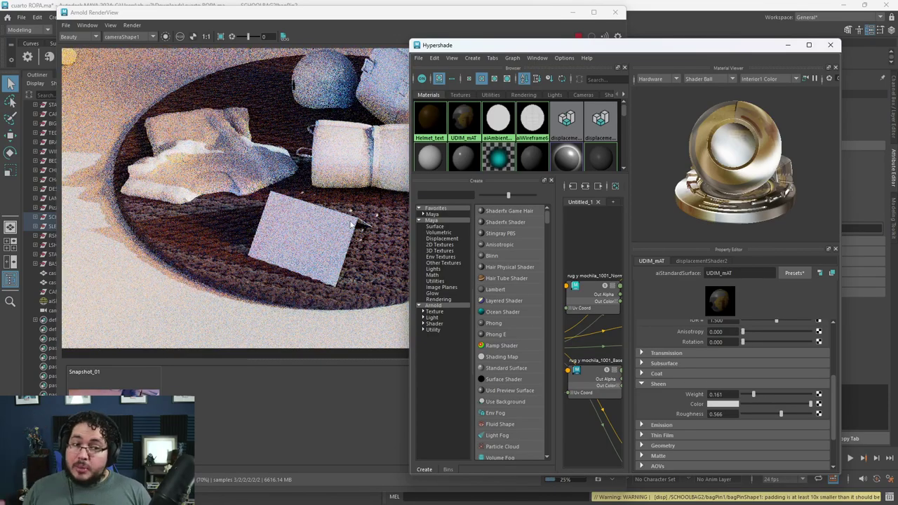
{"action": "left_click", "coordinate": [351, 223]}
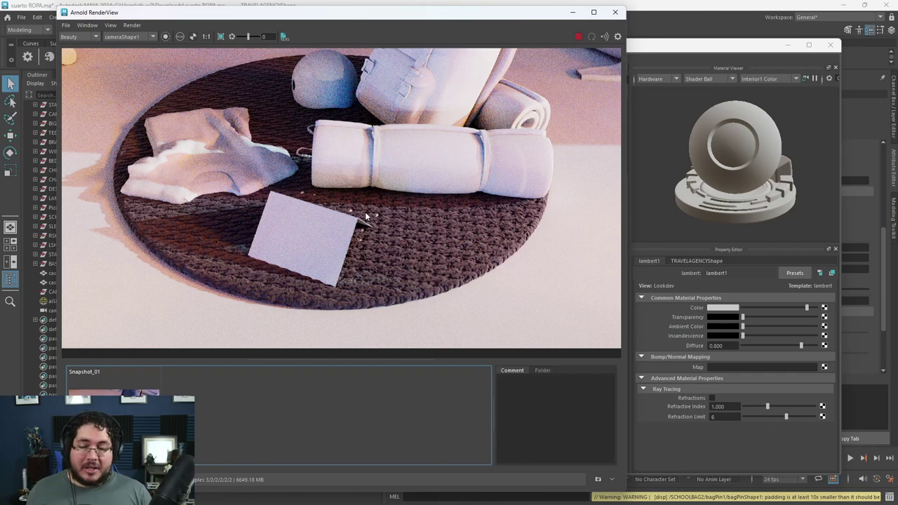
{"action": "scroll", "coordinate": [365, 217], "scroll_direction": "down", "scroll_amount": 3}
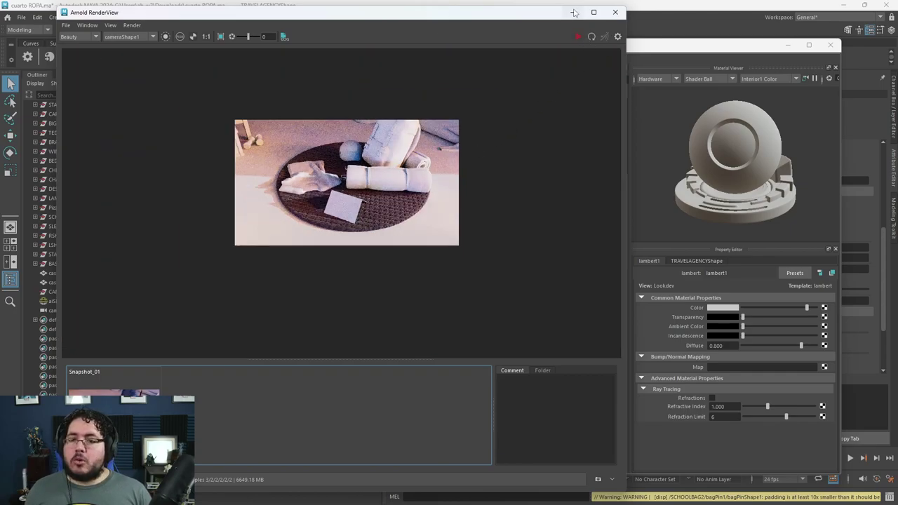
Minimize the Arnold RenderView and Hypershade and frame the whole room in the camera1 viewport.
{"action": "left_click", "coordinate": [575, 13]}
{"action": "left_click", "coordinate": [788, 44]}
{"action": "scroll", "coordinate": [297, 254], "scroll_direction": "down", "scroll_amount": 5}
{"action": "left_click_drag", "start_coordinate": [334, 248], "coordinate": [393, 263], "text": "alt"}
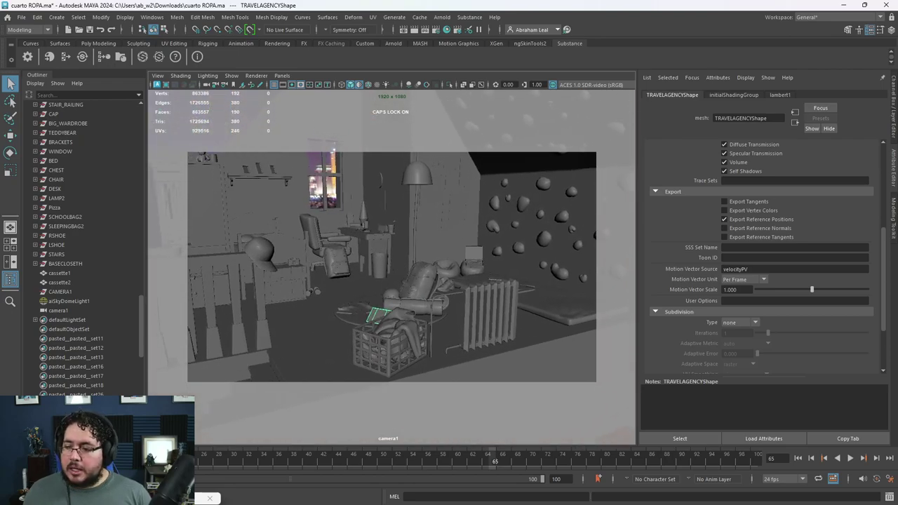
Restore the Arnold RenderView, inspect the basket and rug in the full-room camera1 render, and stop the IPR.
{"action": "left_click", "coordinate": [95, 498]}
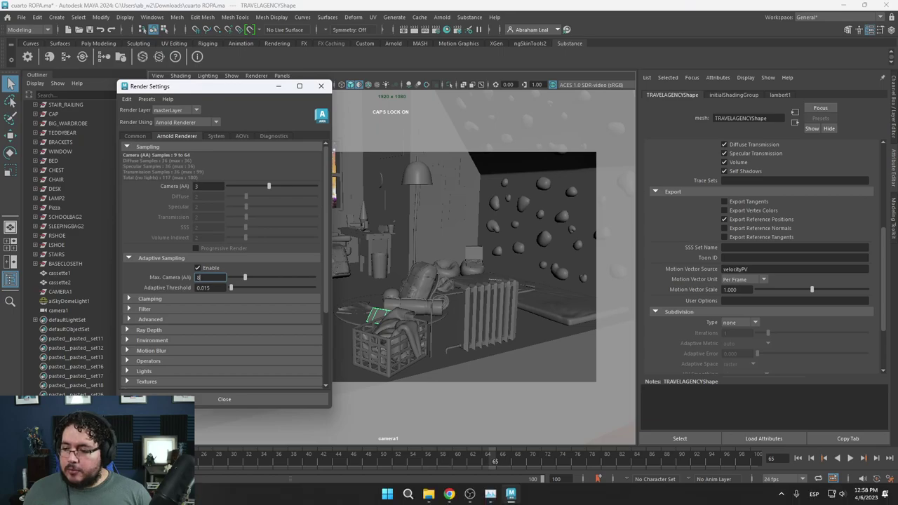
{"action": "left_click", "coordinate": [95, 498]}
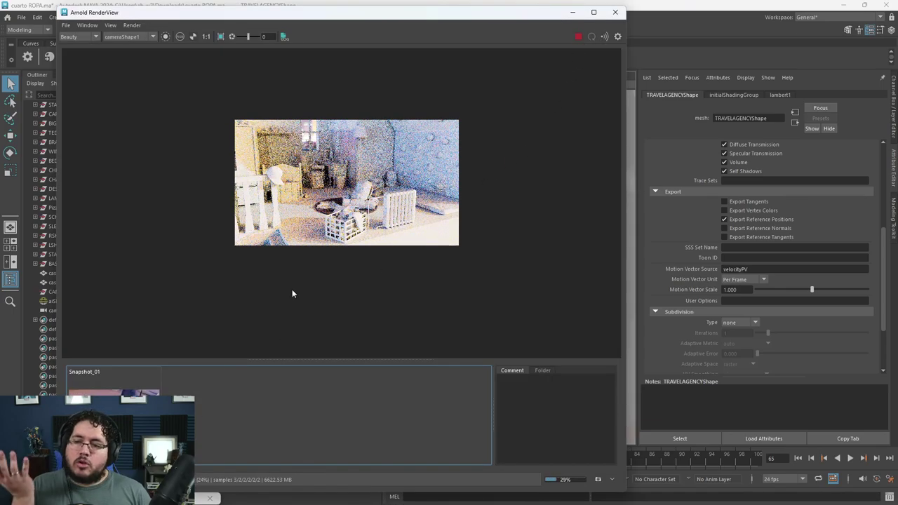
{"action": "scroll", "coordinate": [404, 190], "scroll_direction": "up", "scroll_amount": 6}
{"action": "scroll", "coordinate": [384, 227], "scroll_direction": "down", "scroll_amount": 3}
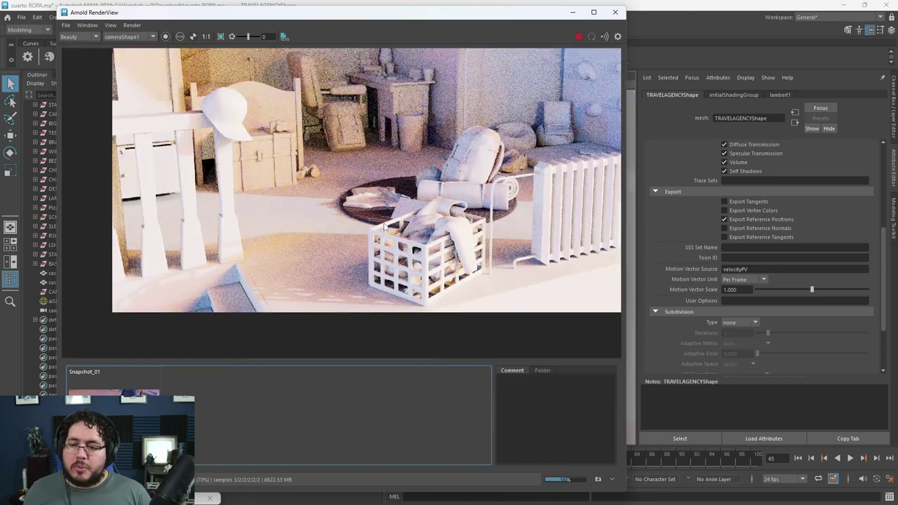
{"action": "scroll", "coordinate": [386, 223], "scroll_direction": "down", "scroll_amount": 2}
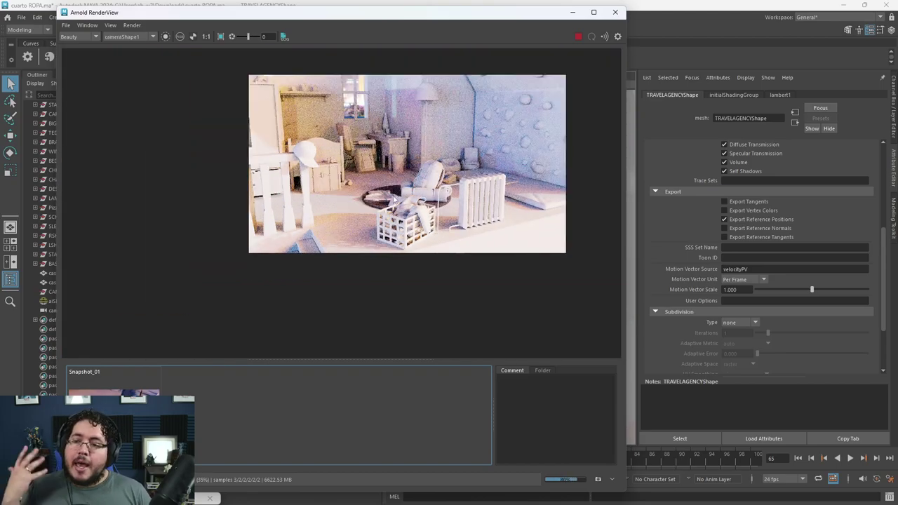
{"action": "left_click", "coordinate": [580, 37]}
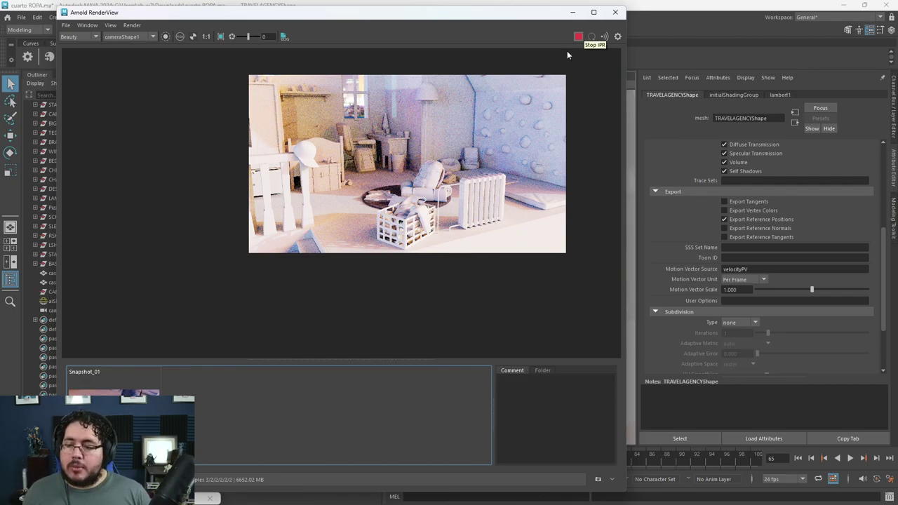
{"action": "left_click", "coordinate": [580, 38]}
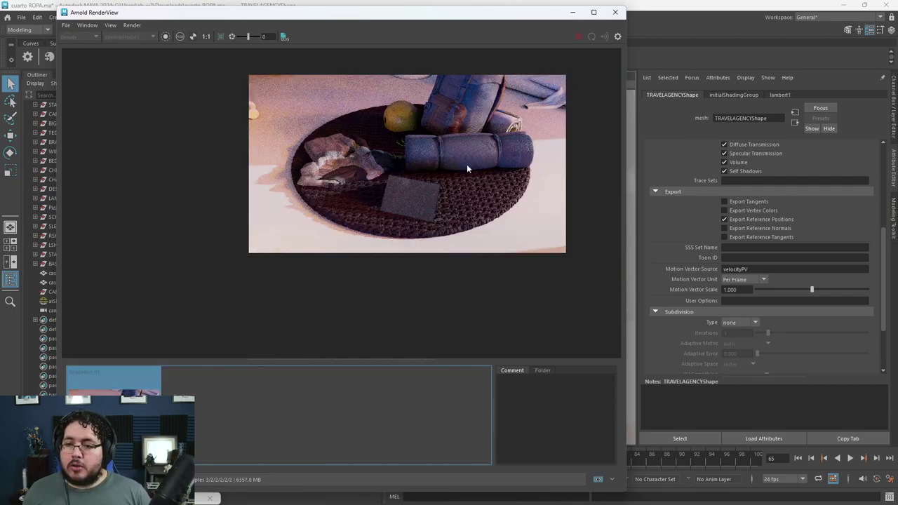
Examine the textured rug, backpack and sleeping bag up close in the stored snapshot Snapshot_01.
{"action": "scroll", "coordinate": [463, 154], "scroll_direction": "up", "scroll_amount": 2}
{"action": "scroll", "coordinate": [420, 124], "scroll_direction": "down", "scroll_amount": 1}
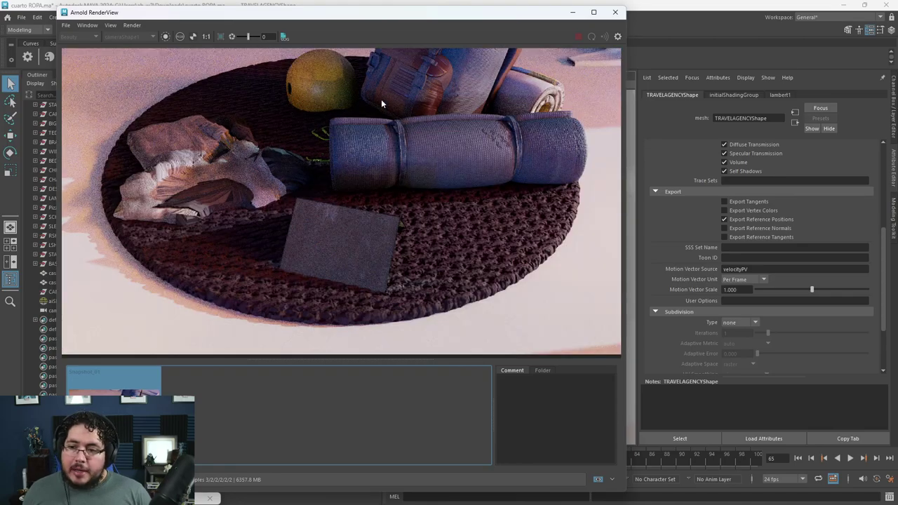
{"action": "middle_click_drag", "start_coordinate": [393, 143], "coordinate": [367, 209]}
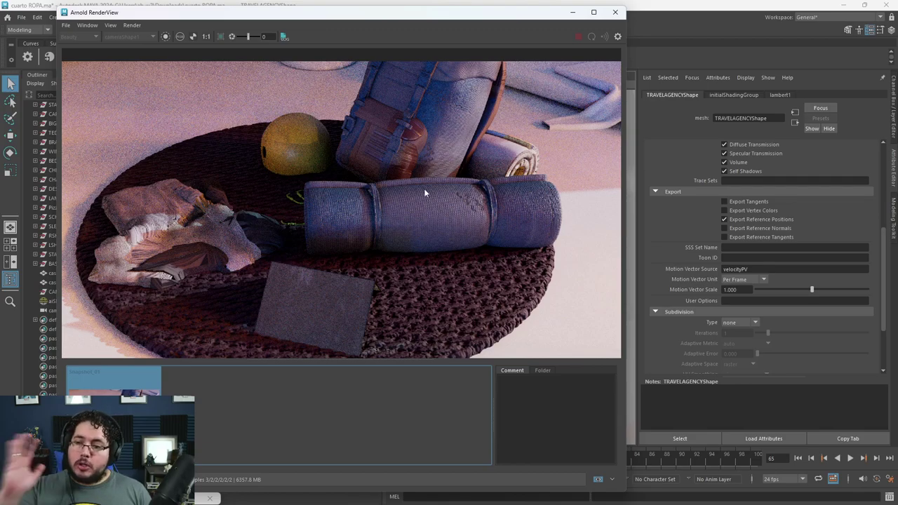
{"action": "scroll", "coordinate": [426, 171], "scroll_direction": "down", "scroll_amount": 2}
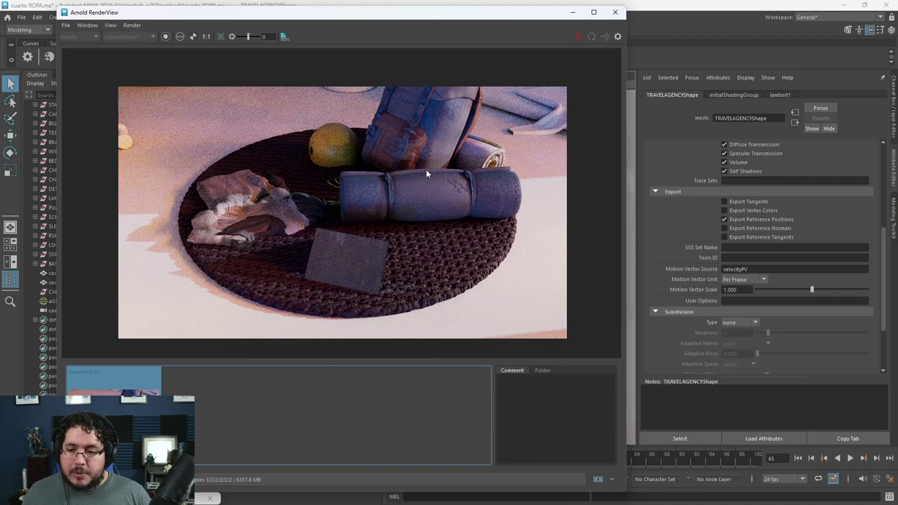